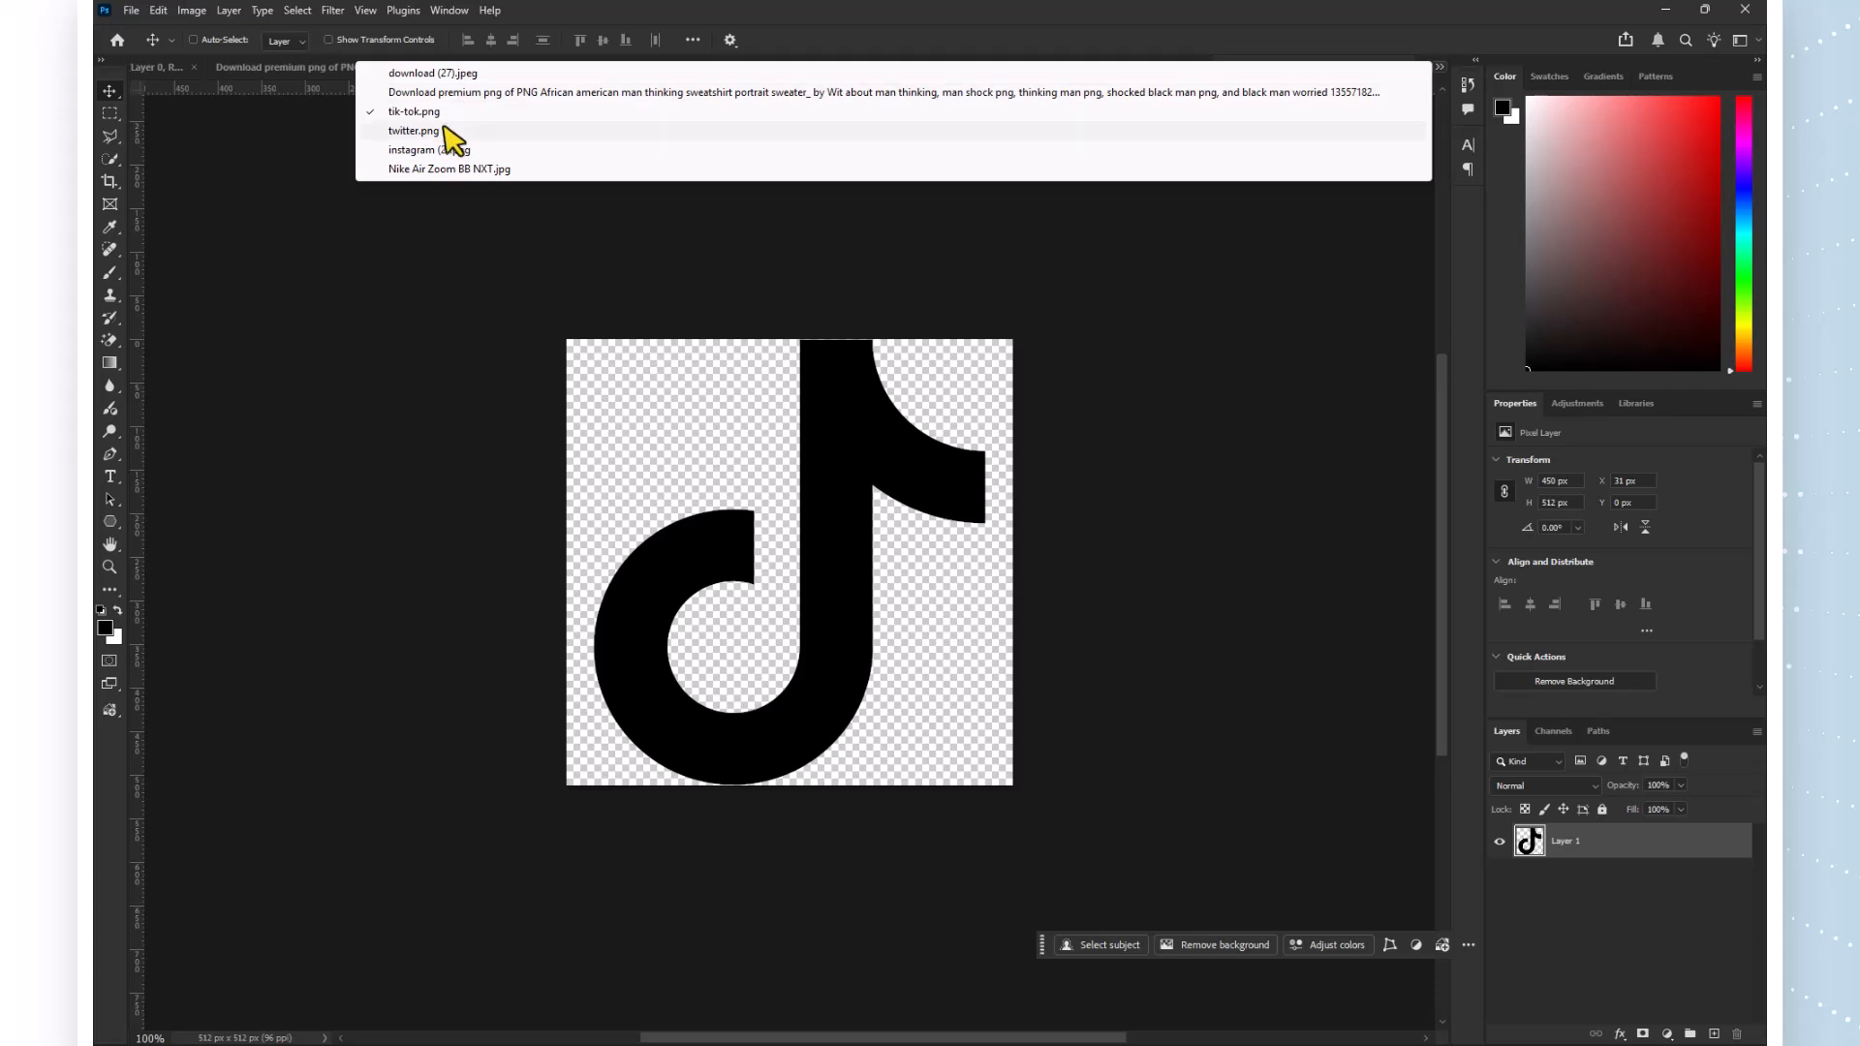
Look through the open documents twitter.png, instagram (2).png and download (27).jpeg.
{"action": "left_click", "coordinate": [445, 131]}
{"action": "left_click", "coordinate": [1439, 68]}
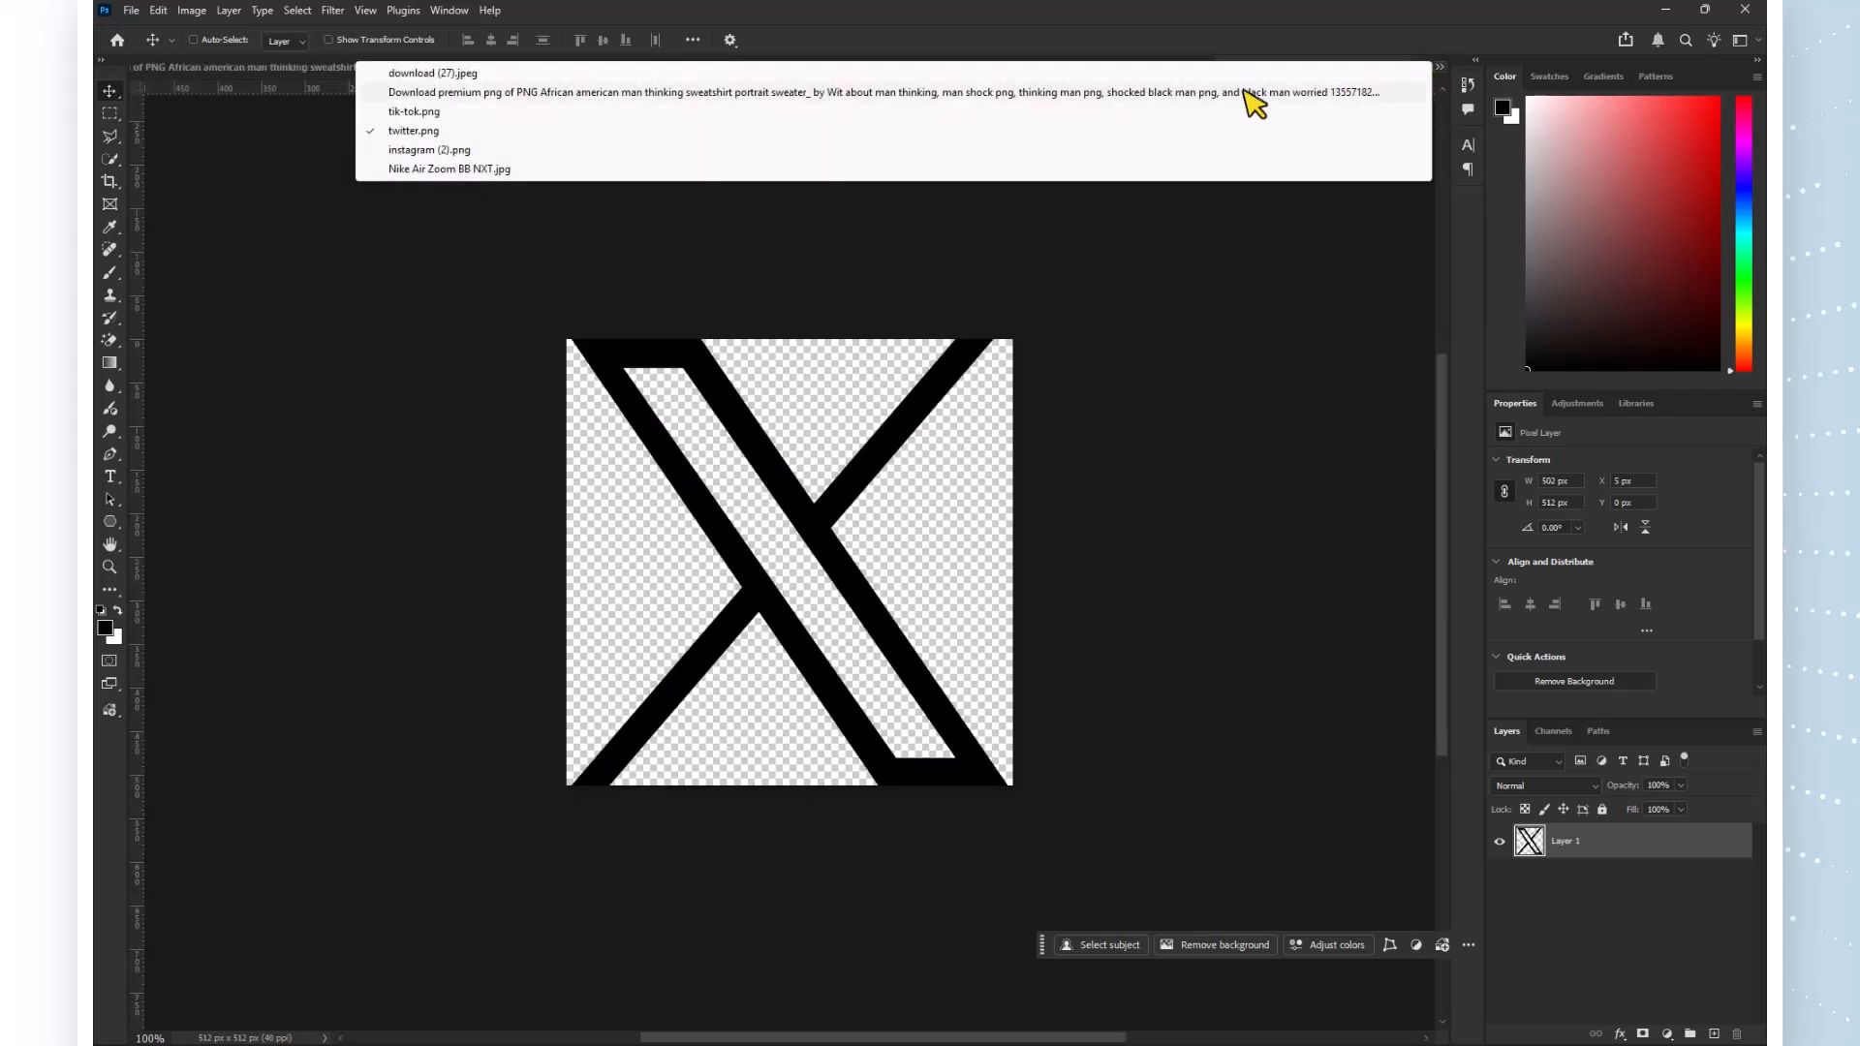
{"action": "left_click", "coordinate": [443, 149]}
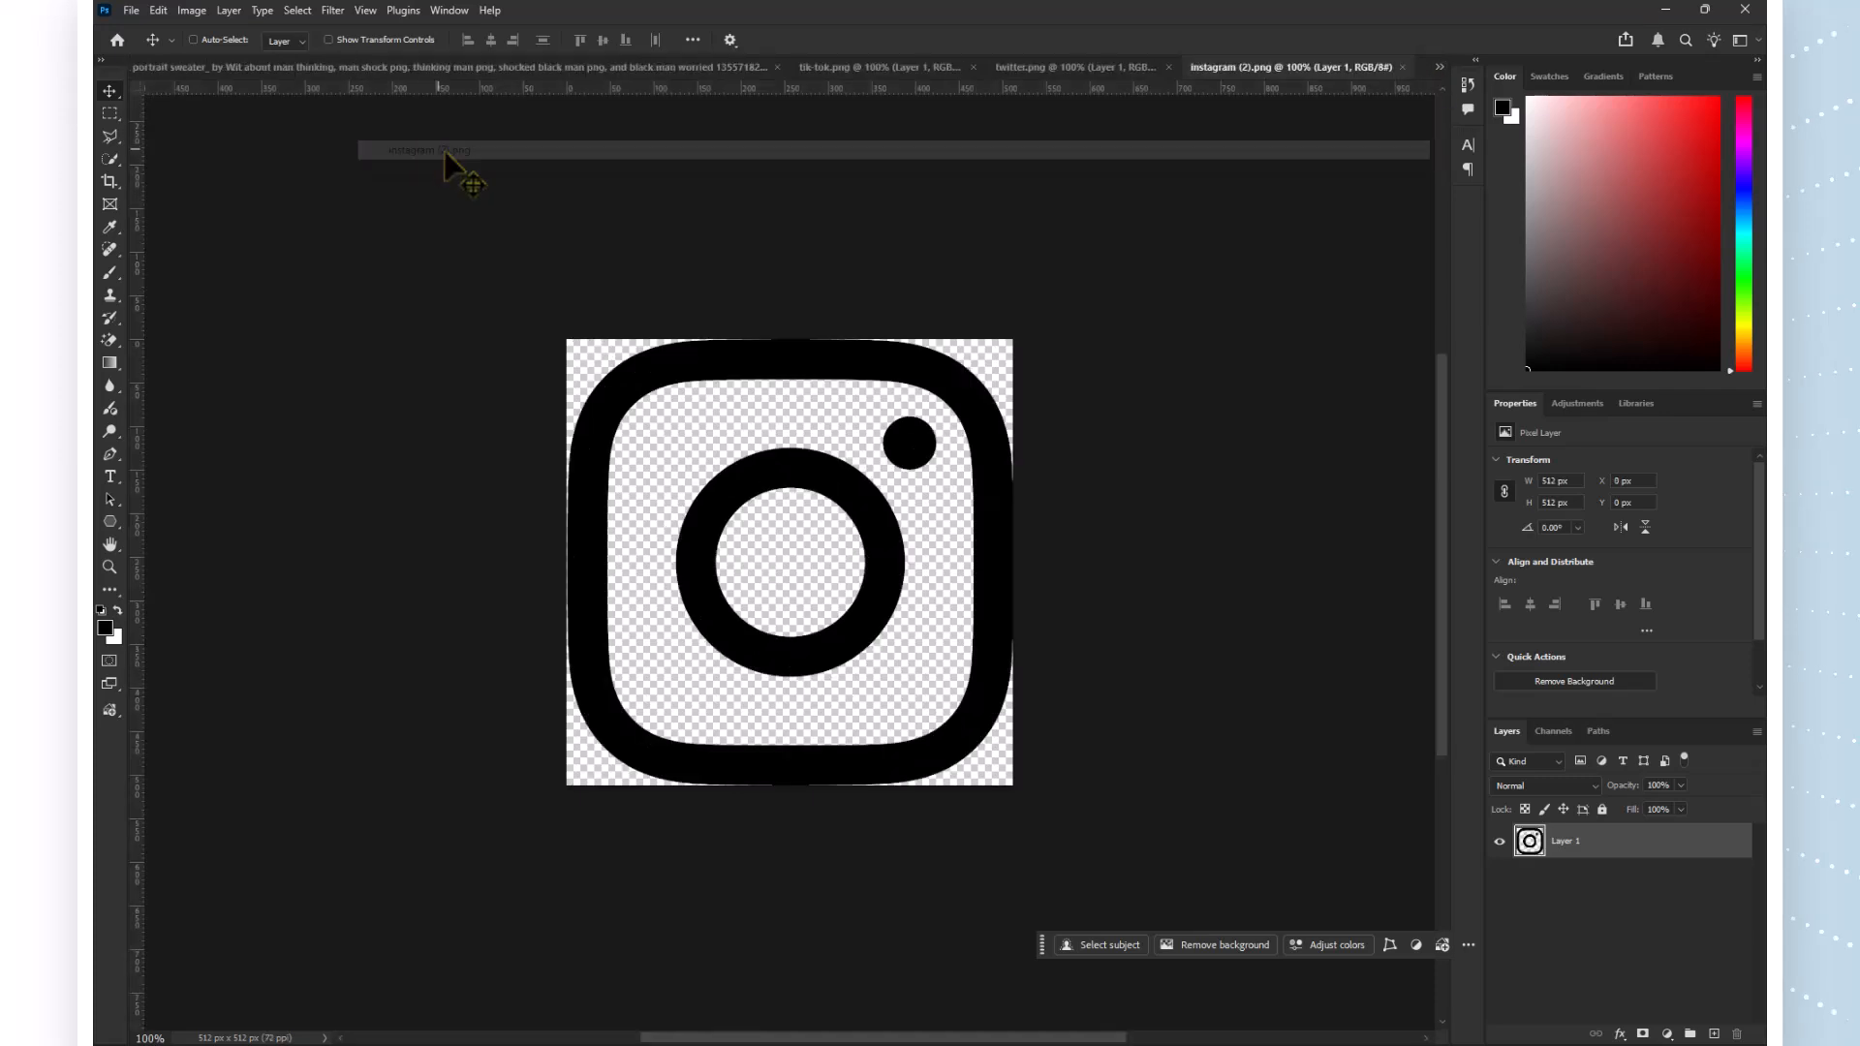
{"action": "left_click", "coordinate": [1441, 70]}
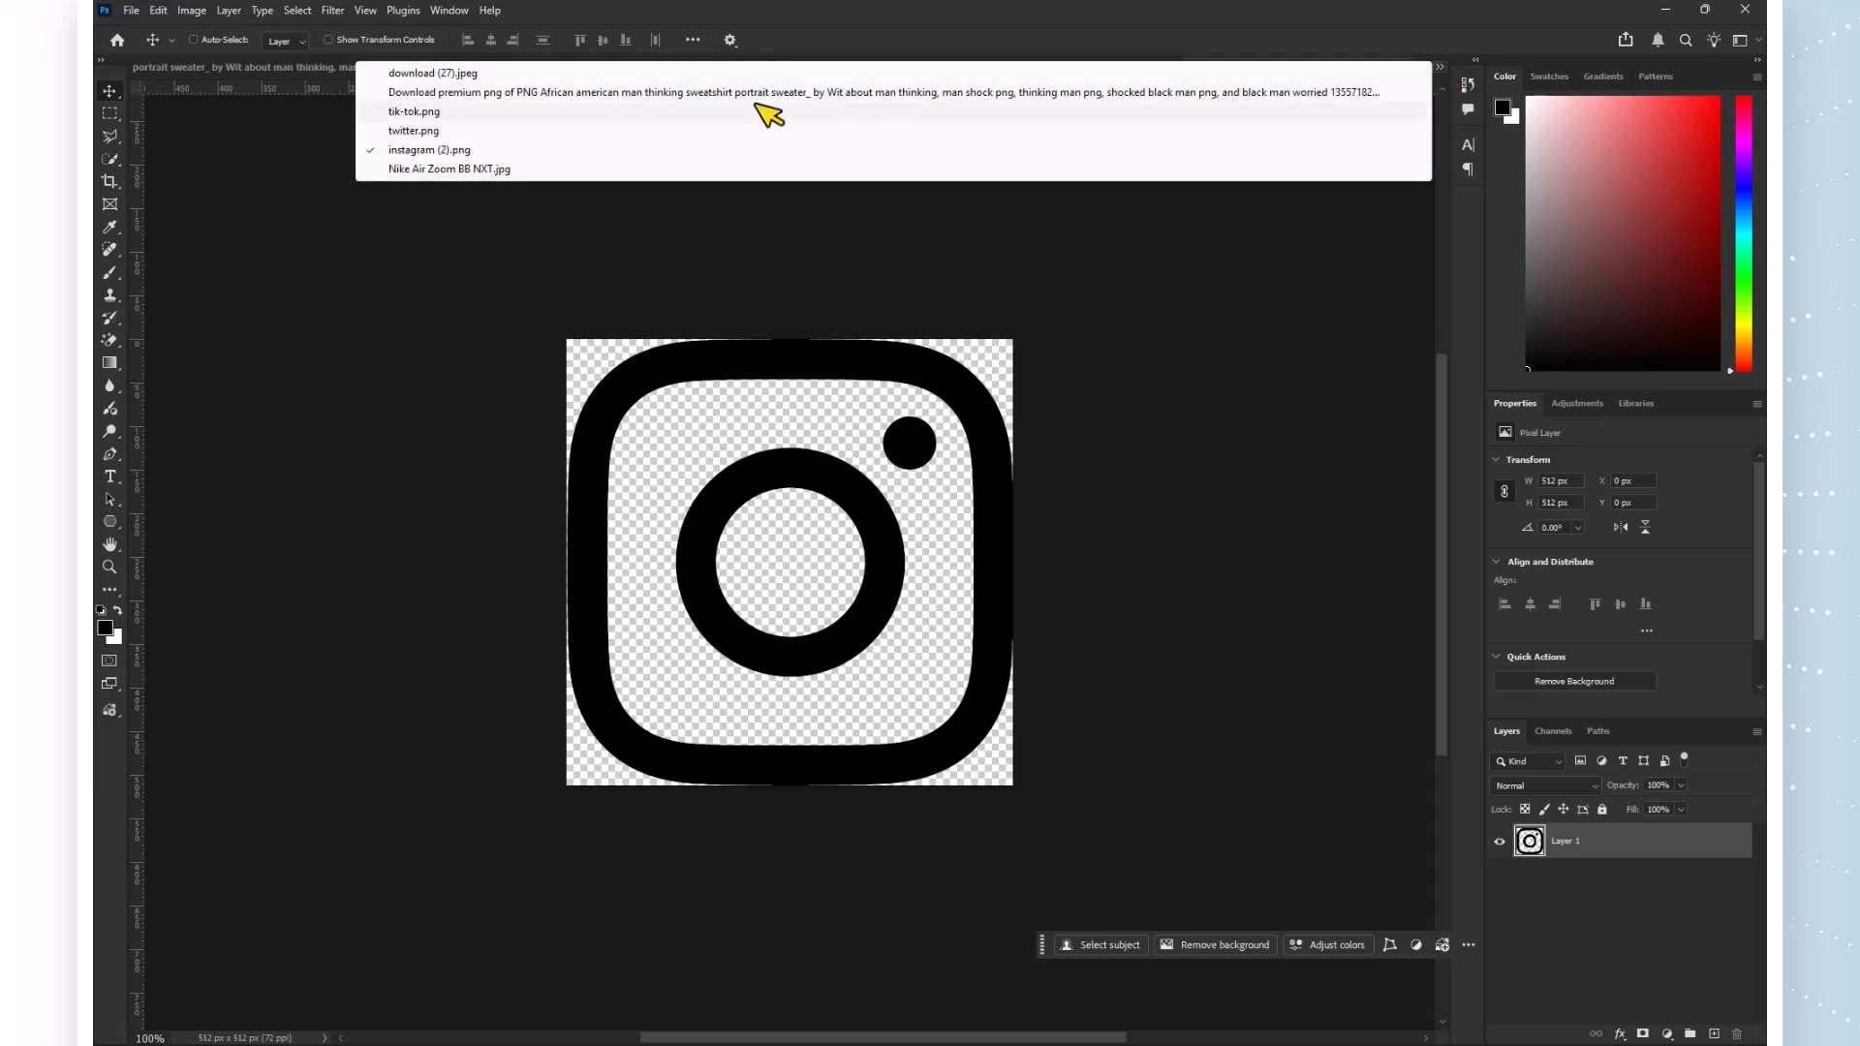
{"action": "left_click", "coordinate": [539, 77]}
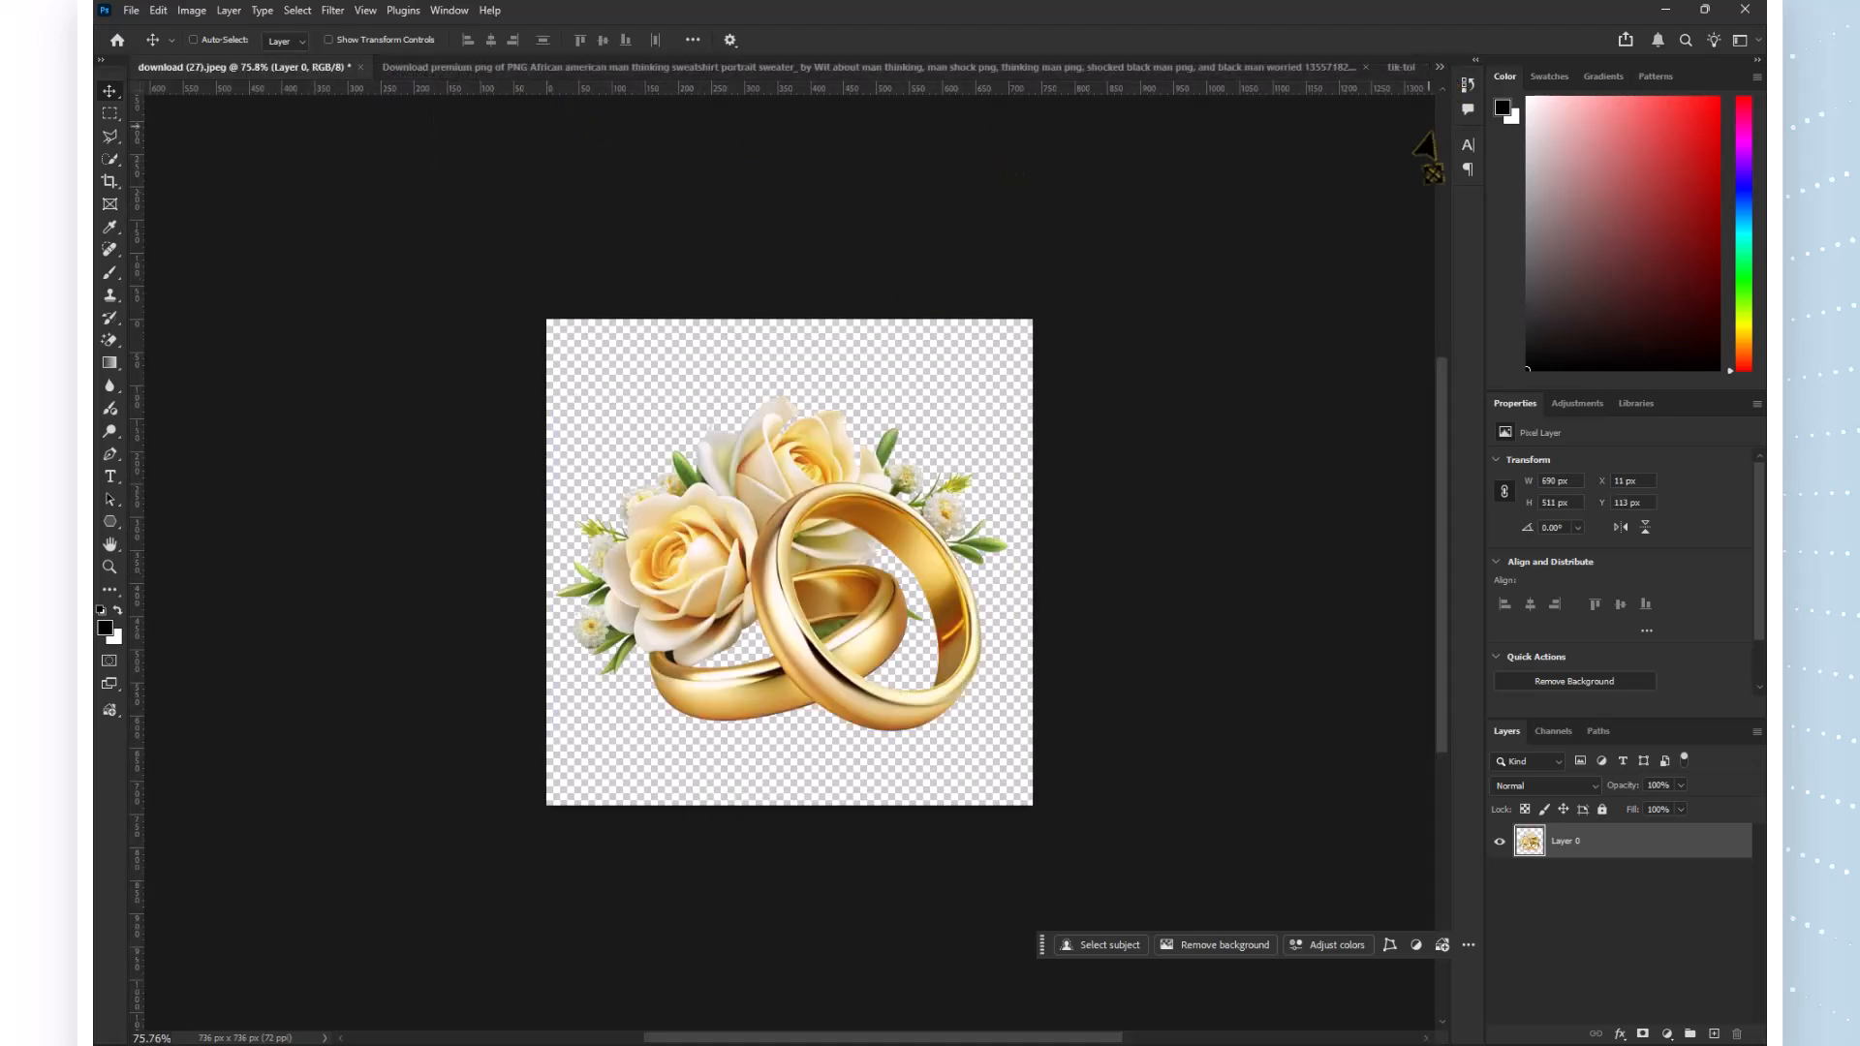
Switch to tik-tok.png and open the layer style settings of the TikTok logo layer.
{"action": "left_click", "coordinate": [1439, 68]}
{"action": "left_click", "coordinate": [413, 112]}
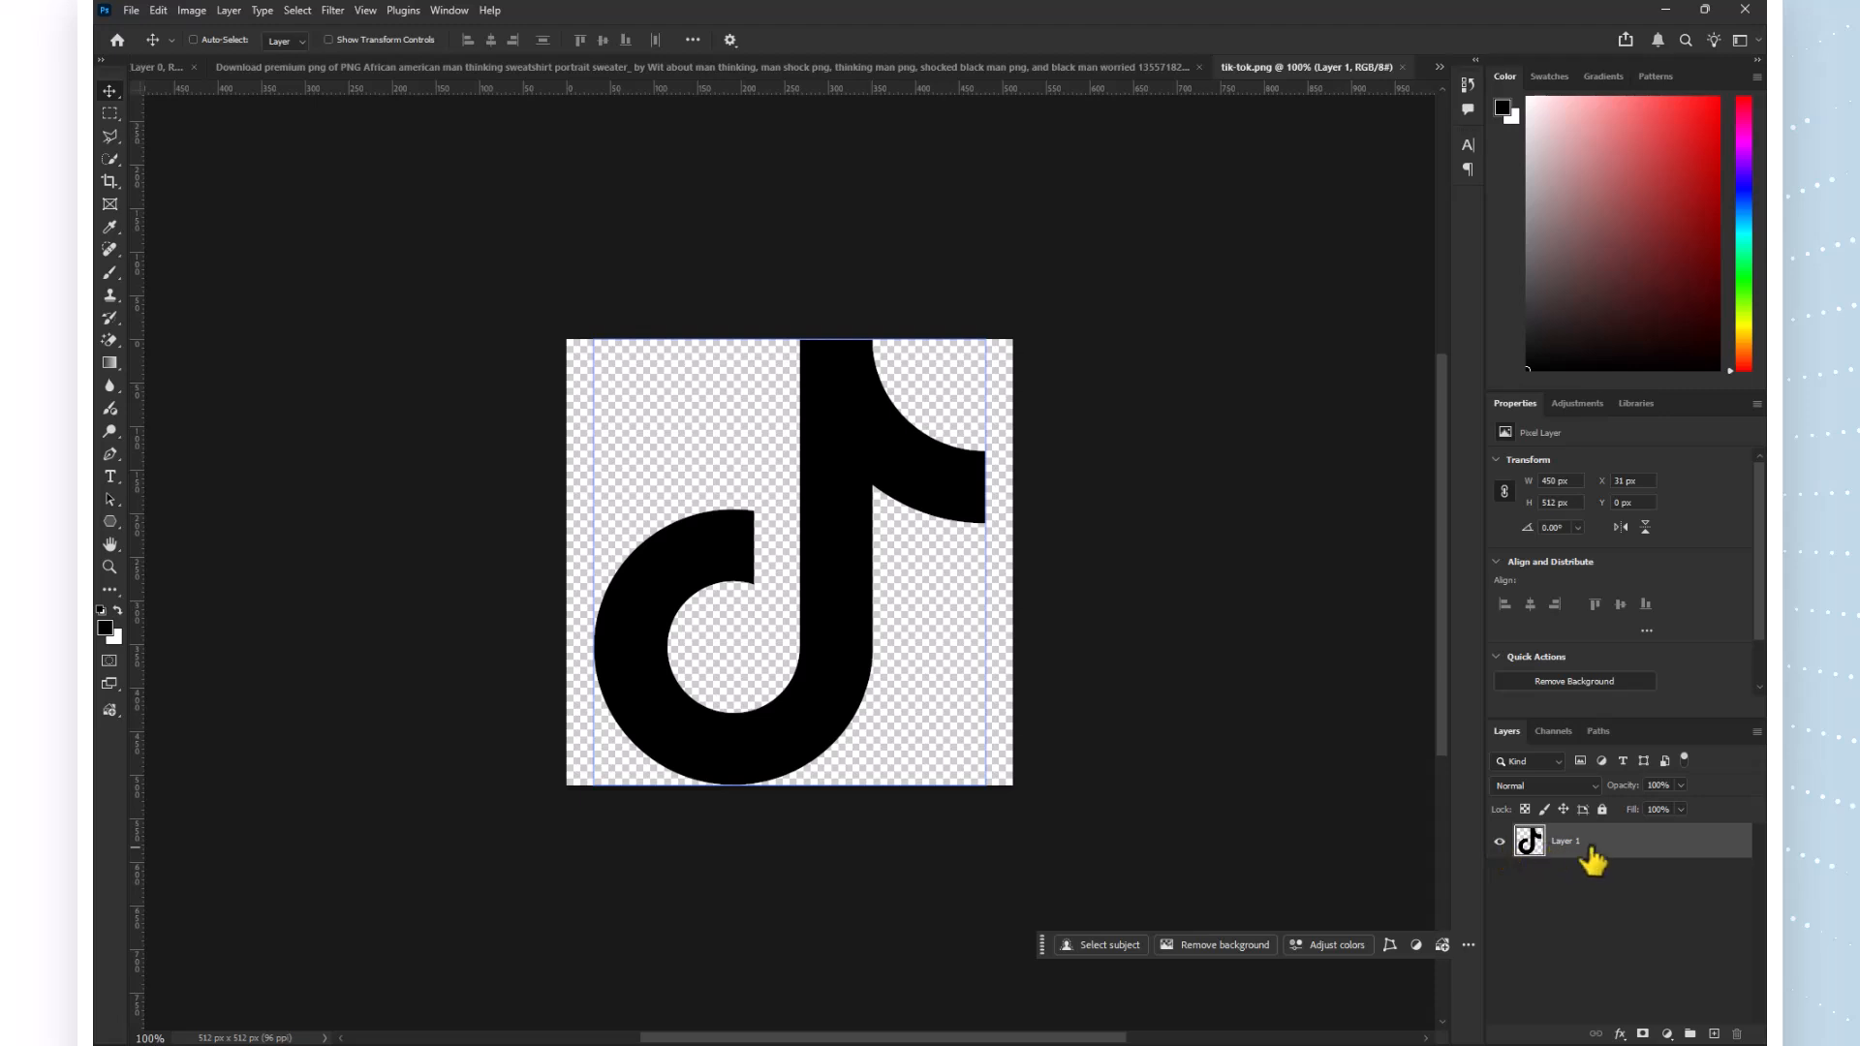
{"action": "double_click", "coordinate": [1675, 853]}
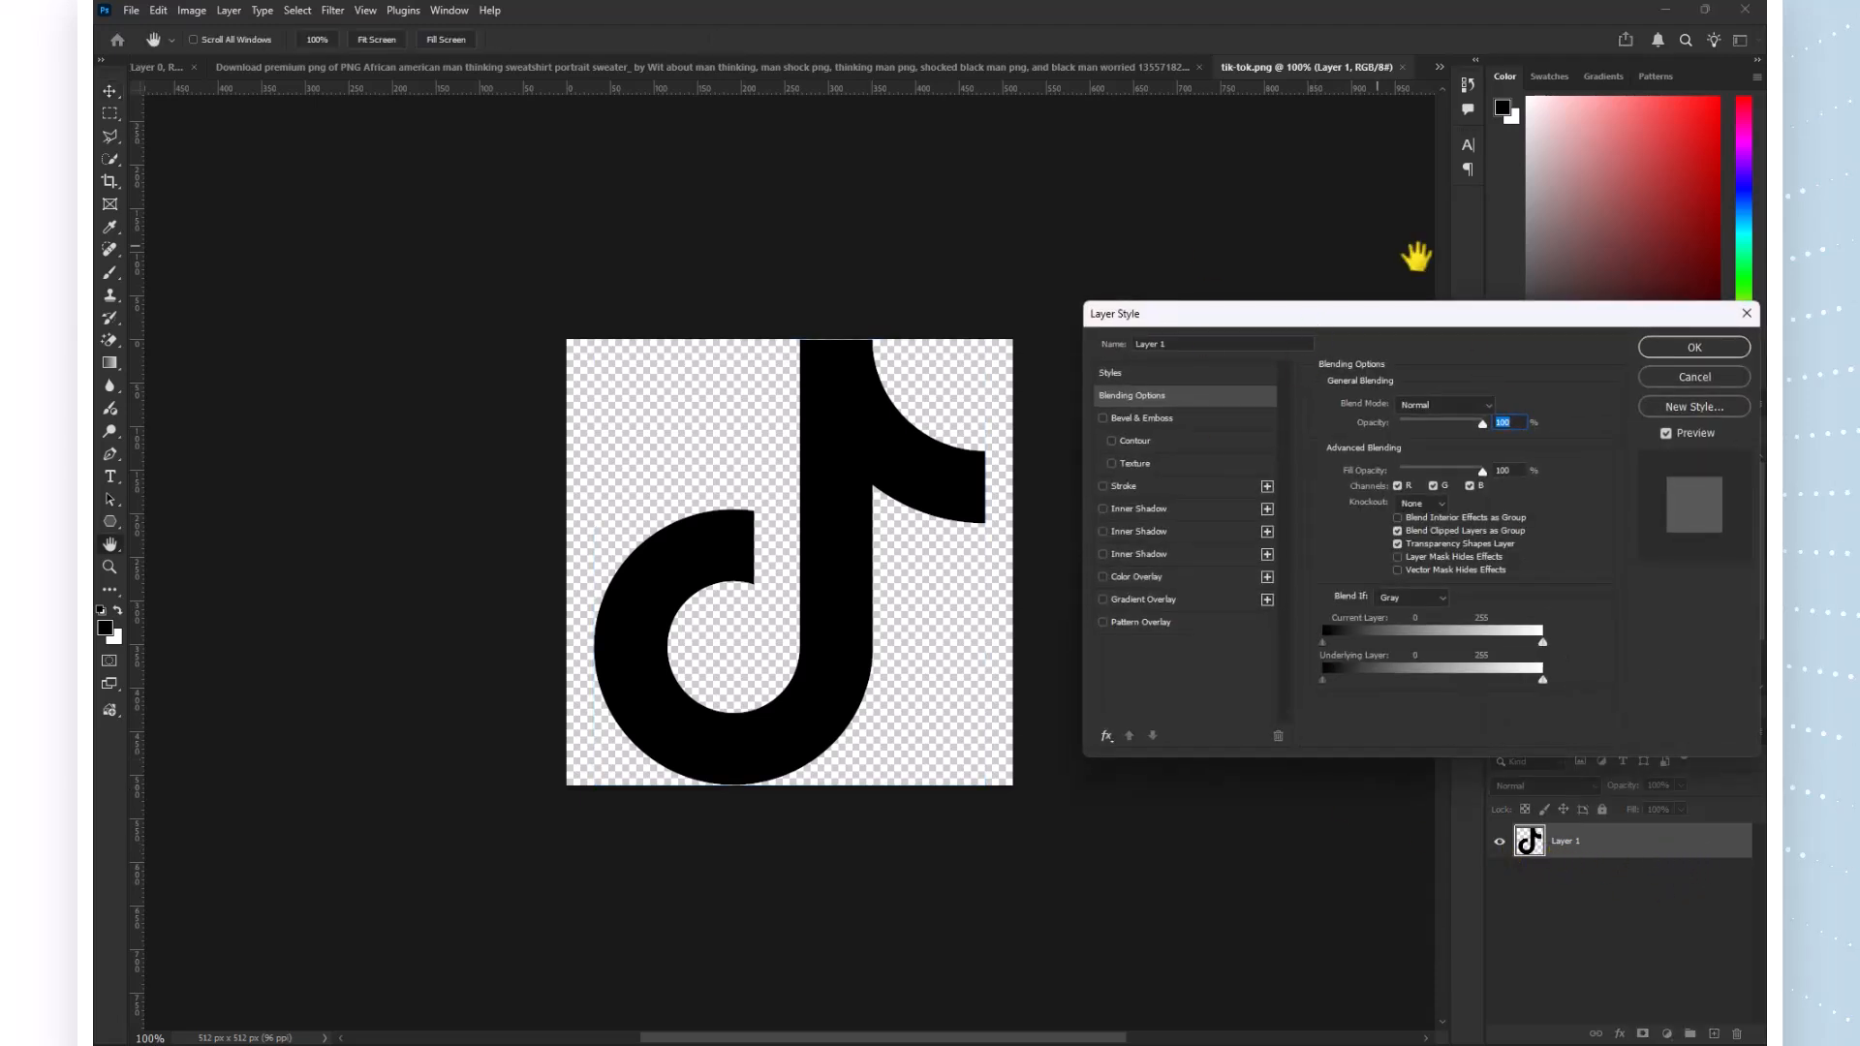
Try a blue #004cfa Color Overlay on the TikTok logo and switch the overlay off.
{"action": "left_click", "coordinate": [1134, 578]}
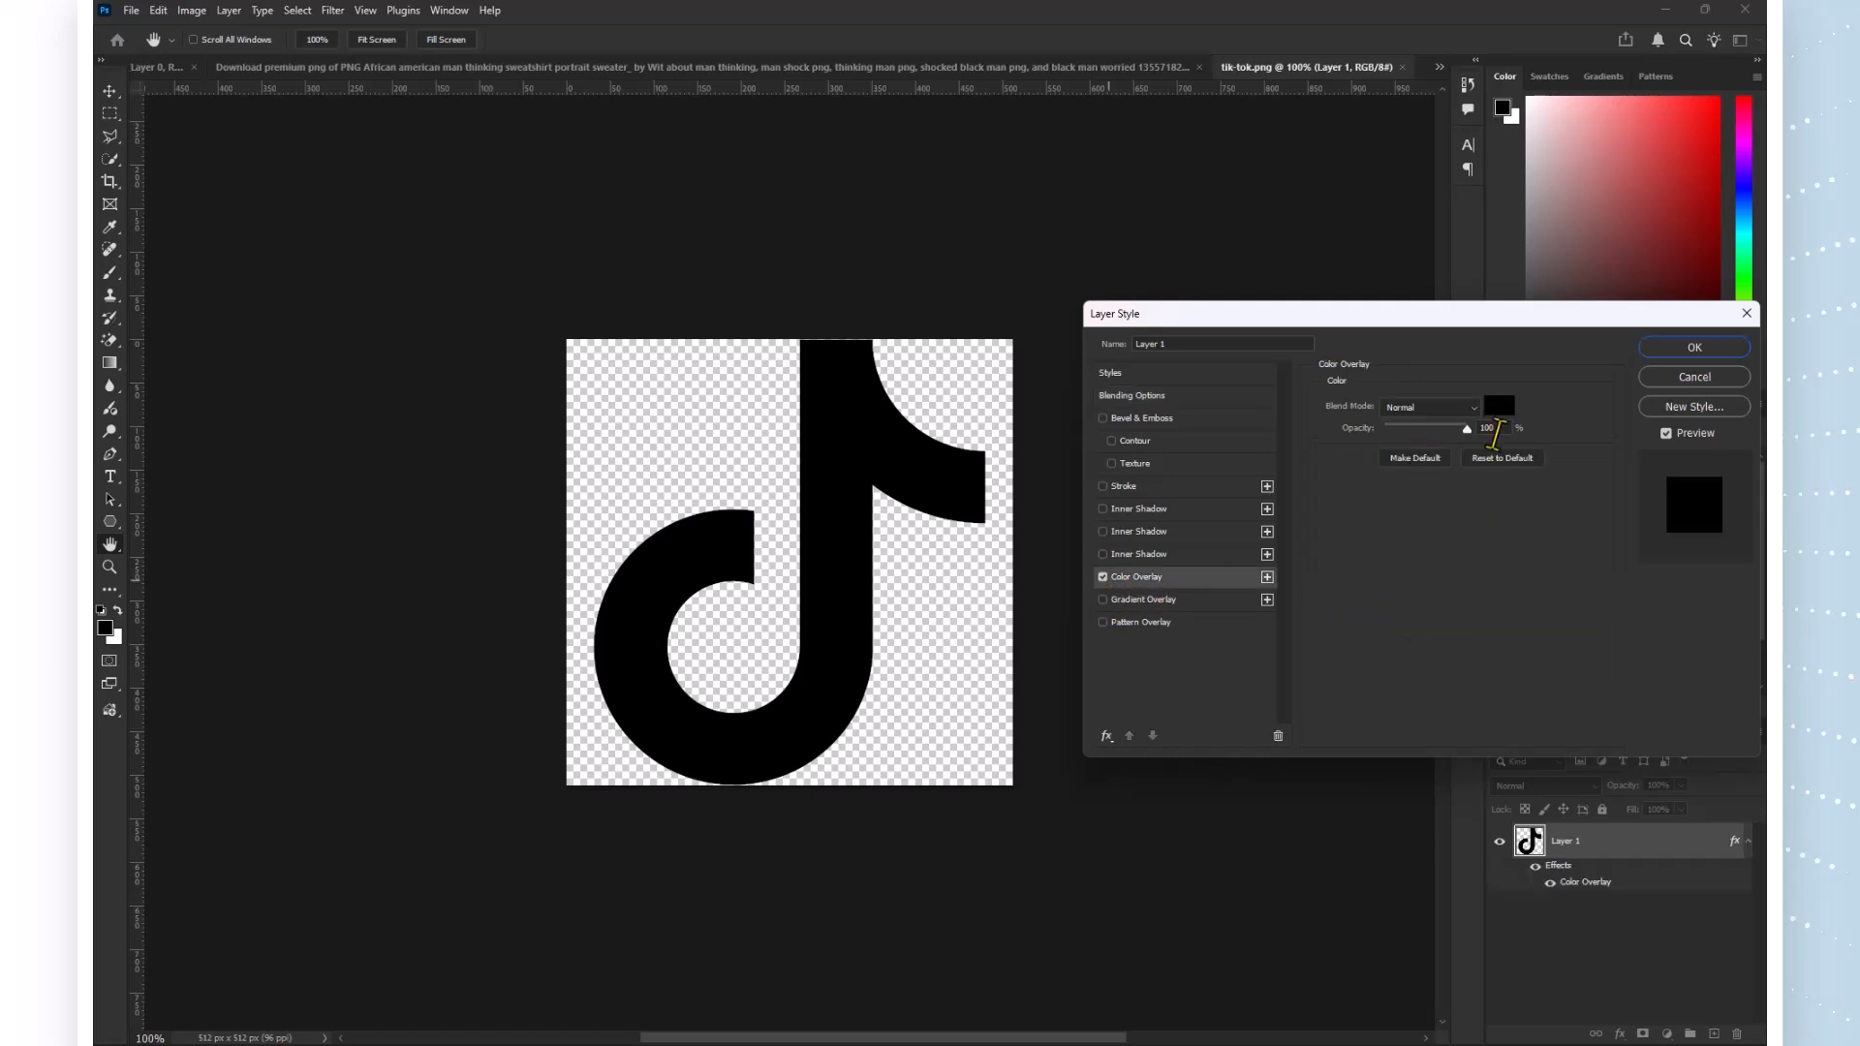
{"action": "left_click", "coordinate": [1499, 406]}
{"action": "left_click_drag", "start_coordinate": [1416, 519], "coordinate": [1526, 524]}
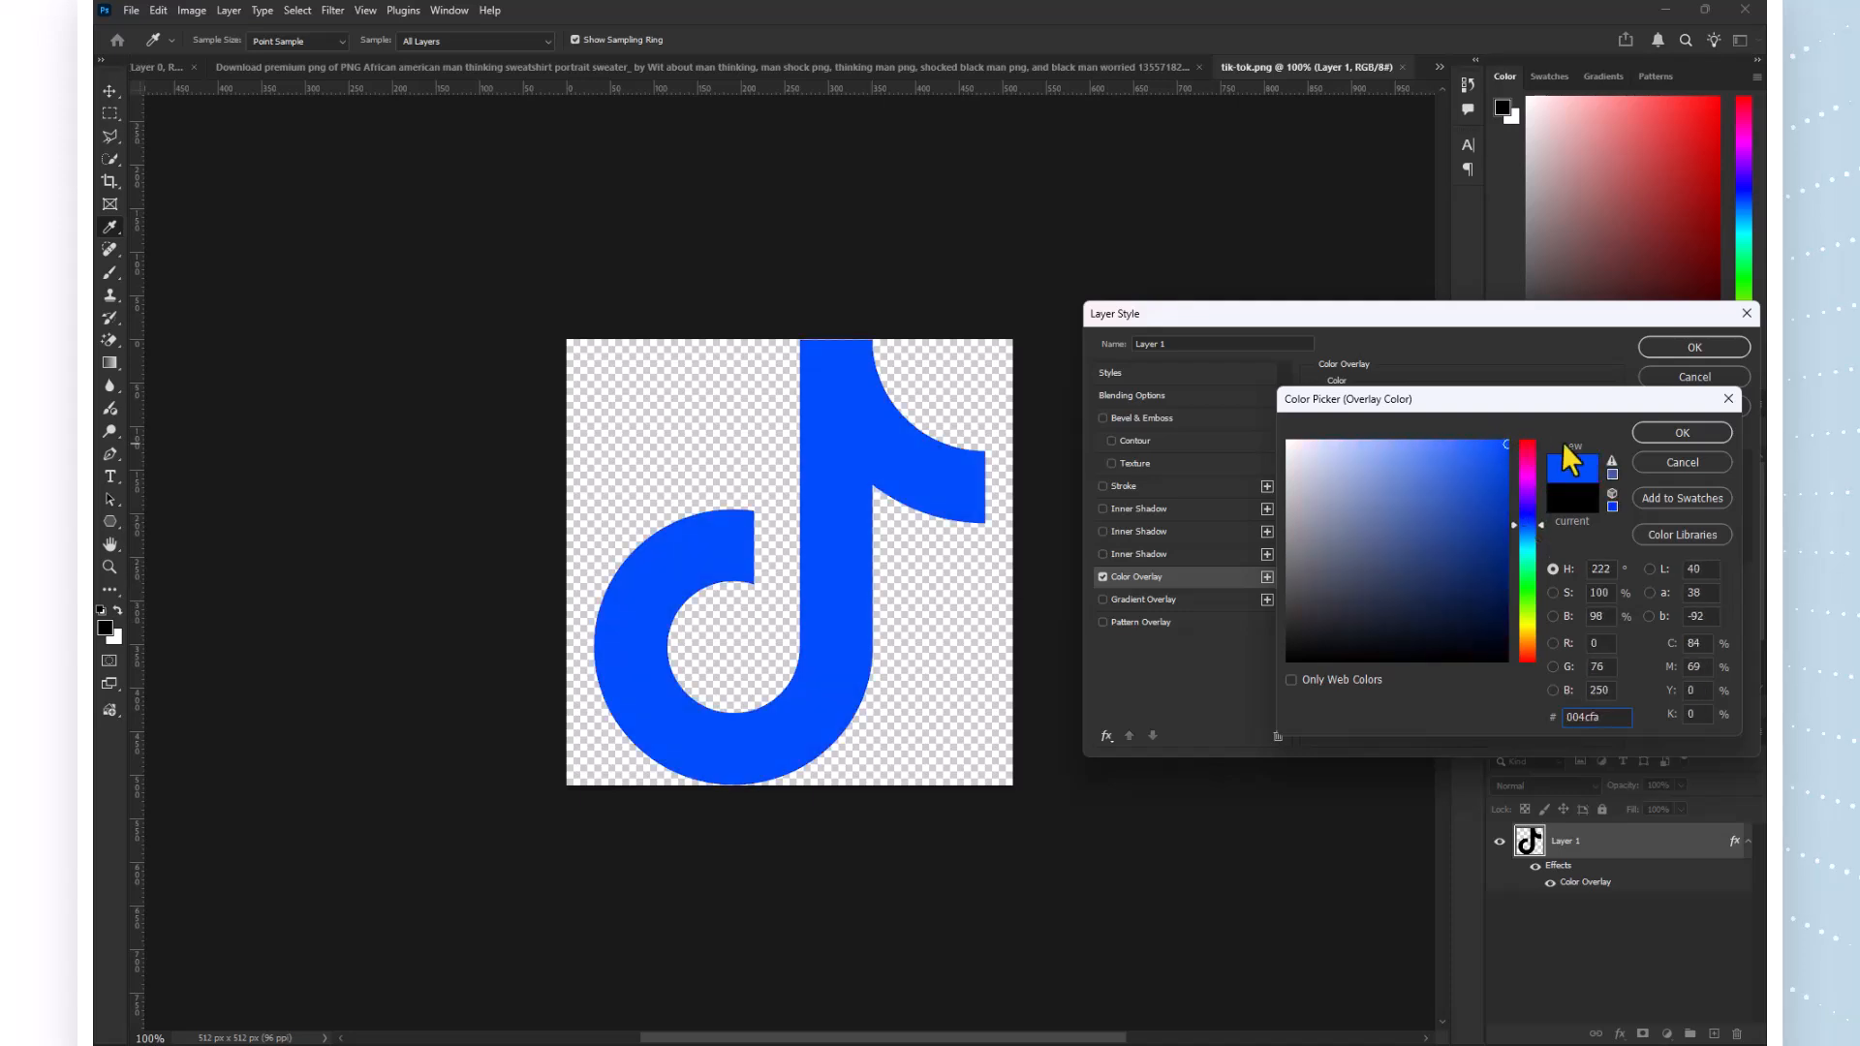
{"action": "left_click", "coordinate": [1673, 436]}
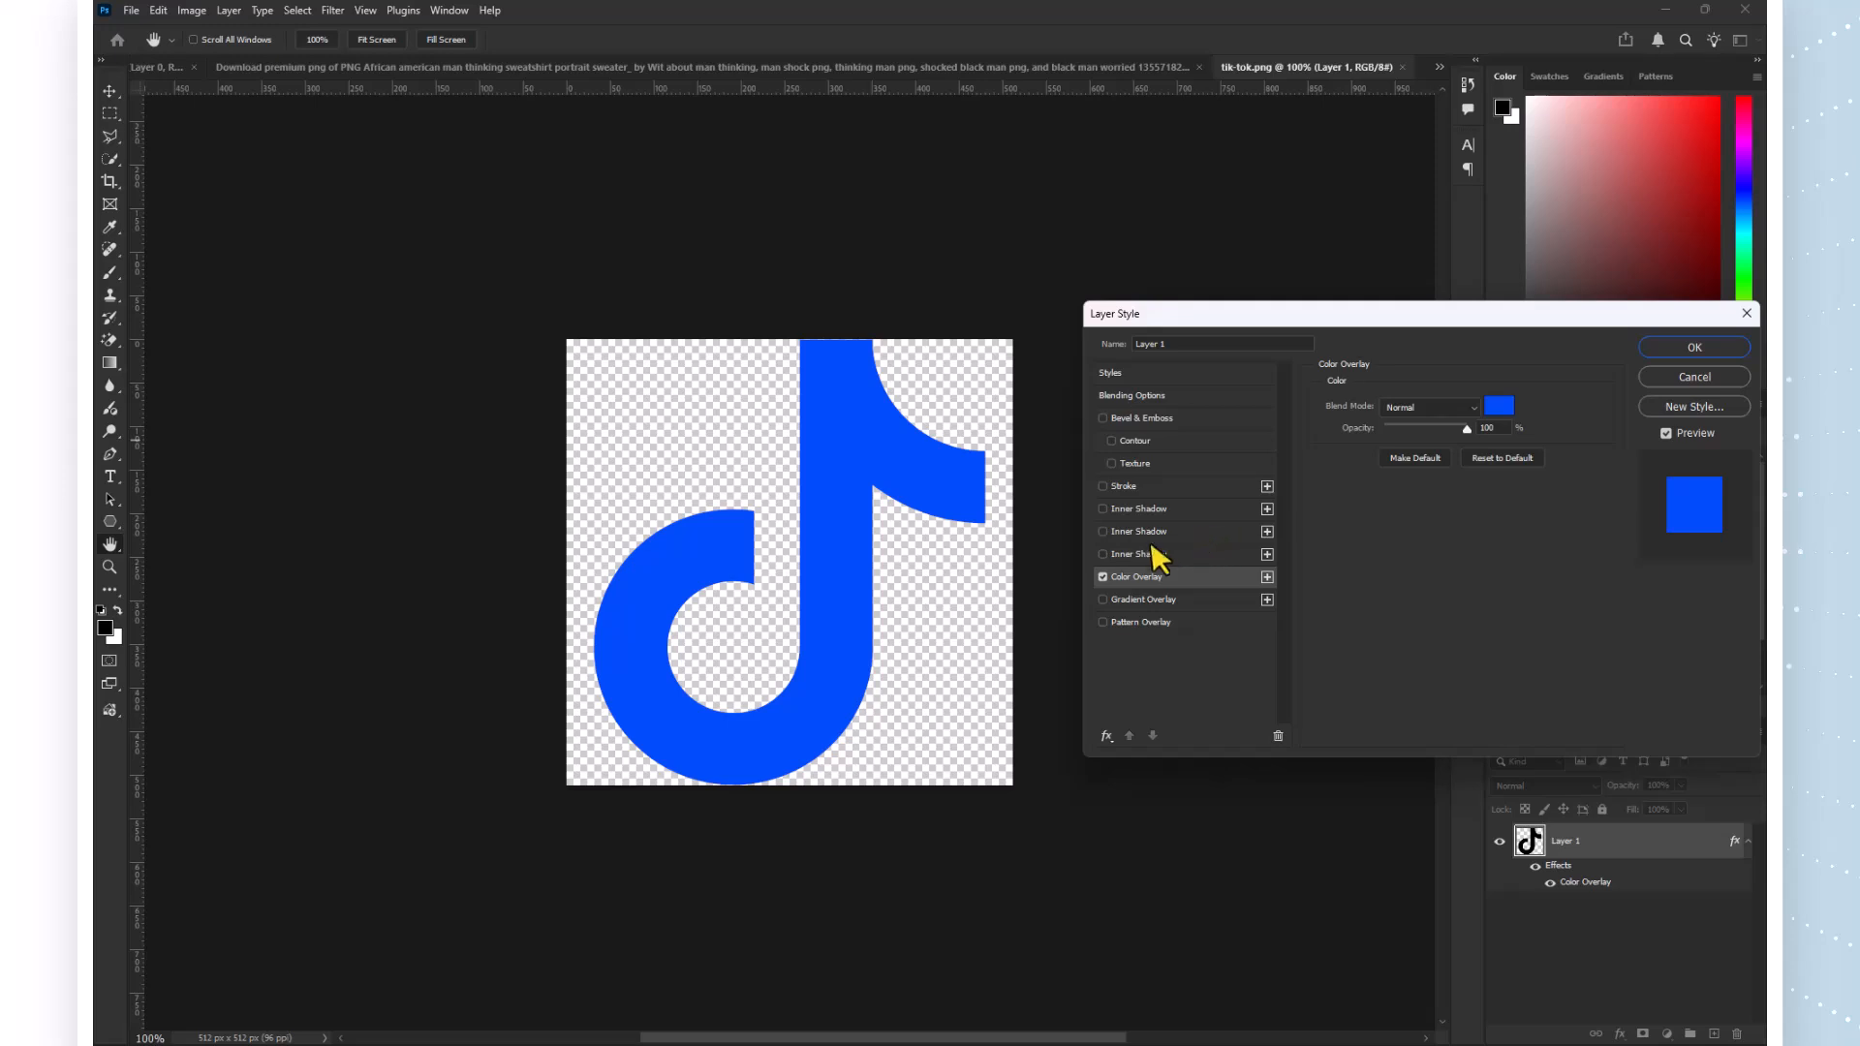
{"action": "left_click", "coordinate": [1103, 577]}
Enable a Gradient Overlay on the TikTok logo and set the gradient's first color stop to bright red.
{"action": "left_click", "coordinate": [1102, 600]}
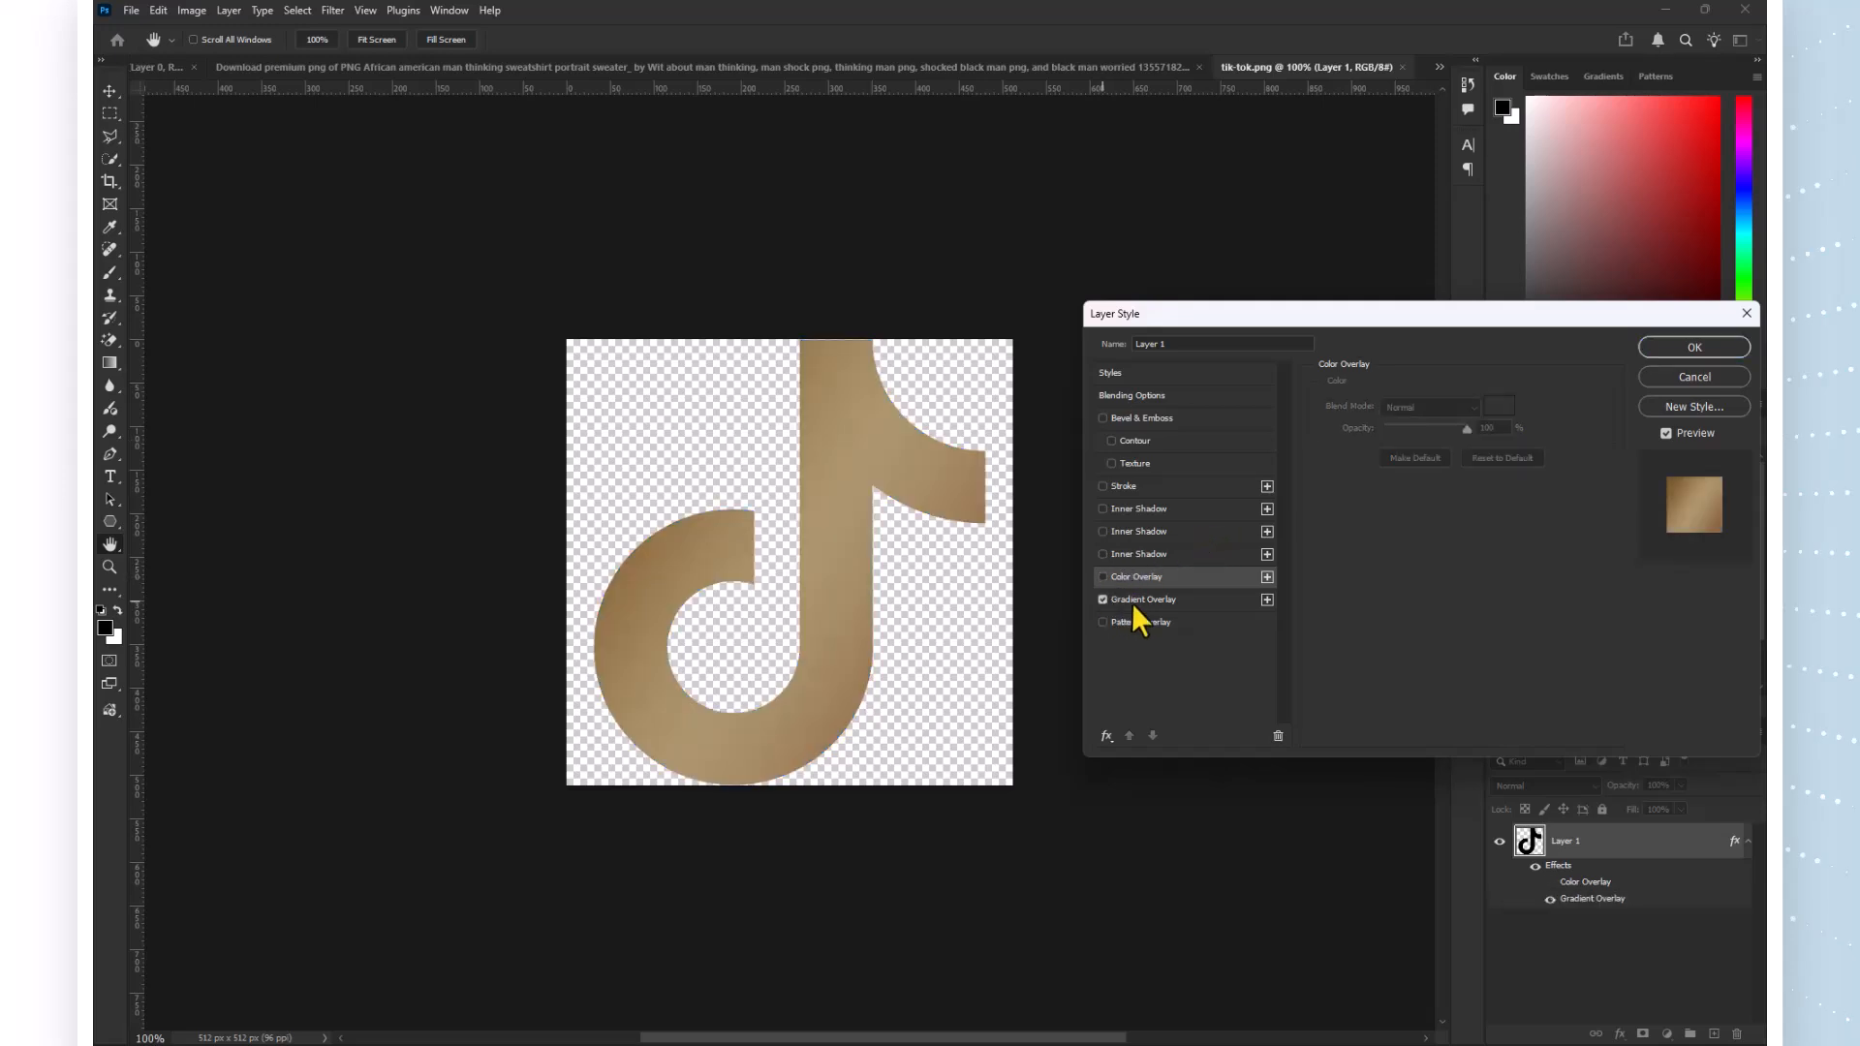
{"action": "left_click", "coordinate": [1177, 599]}
{"action": "left_click", "coordinate": [1407, 448]}
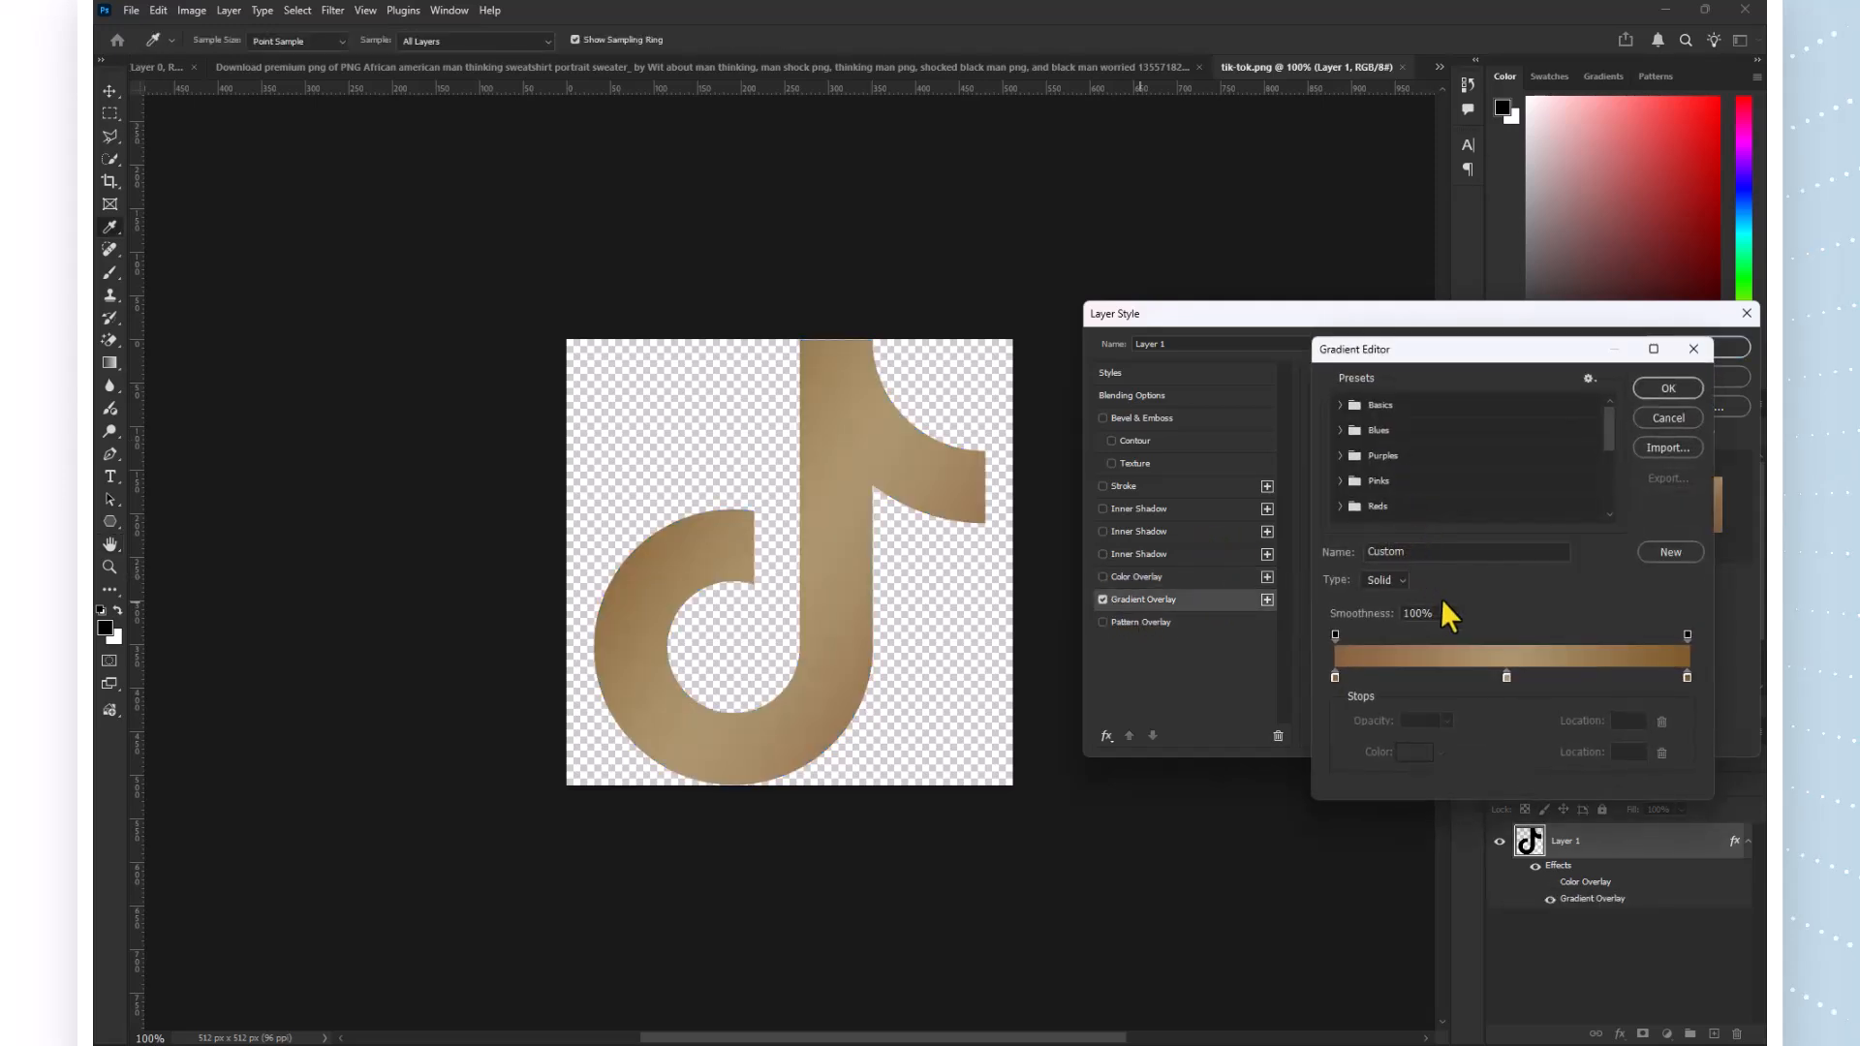
{"action": "left_click", "coordinate": [1335, 677]}
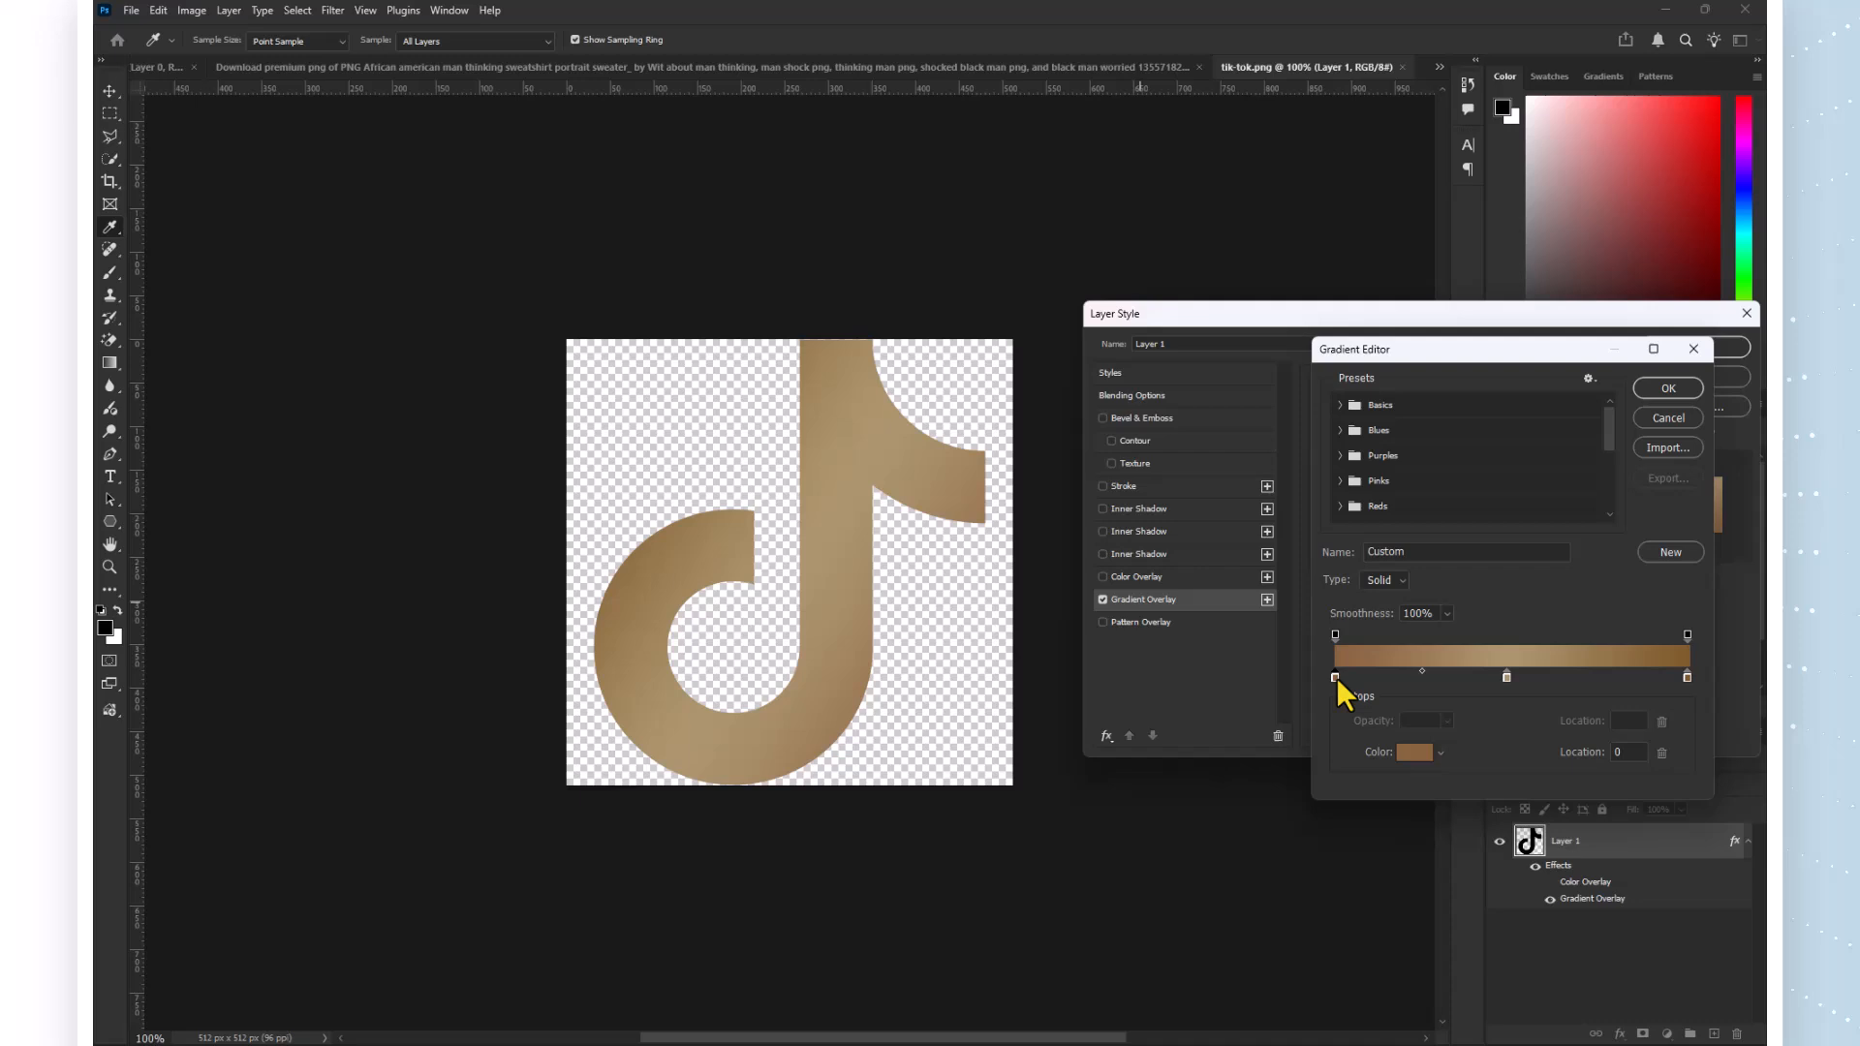
{"action": "left_click", "coordinate": [1413, 753]}
{"action": "left_click_drag", "start_coordinate": [1368, 625], "coordinate": [1525, 438]}
{"action": "left_click_drag", "start_coordinate": [1444, 471], "coordinate": [1508, 441]}
{"action": "left_click", "coordinate": [1683, 433]}
Set the gradient's end color stop at location 100 to dark red, about #810606.
{"action": "left_click", "coordinate": [1414, 753]}
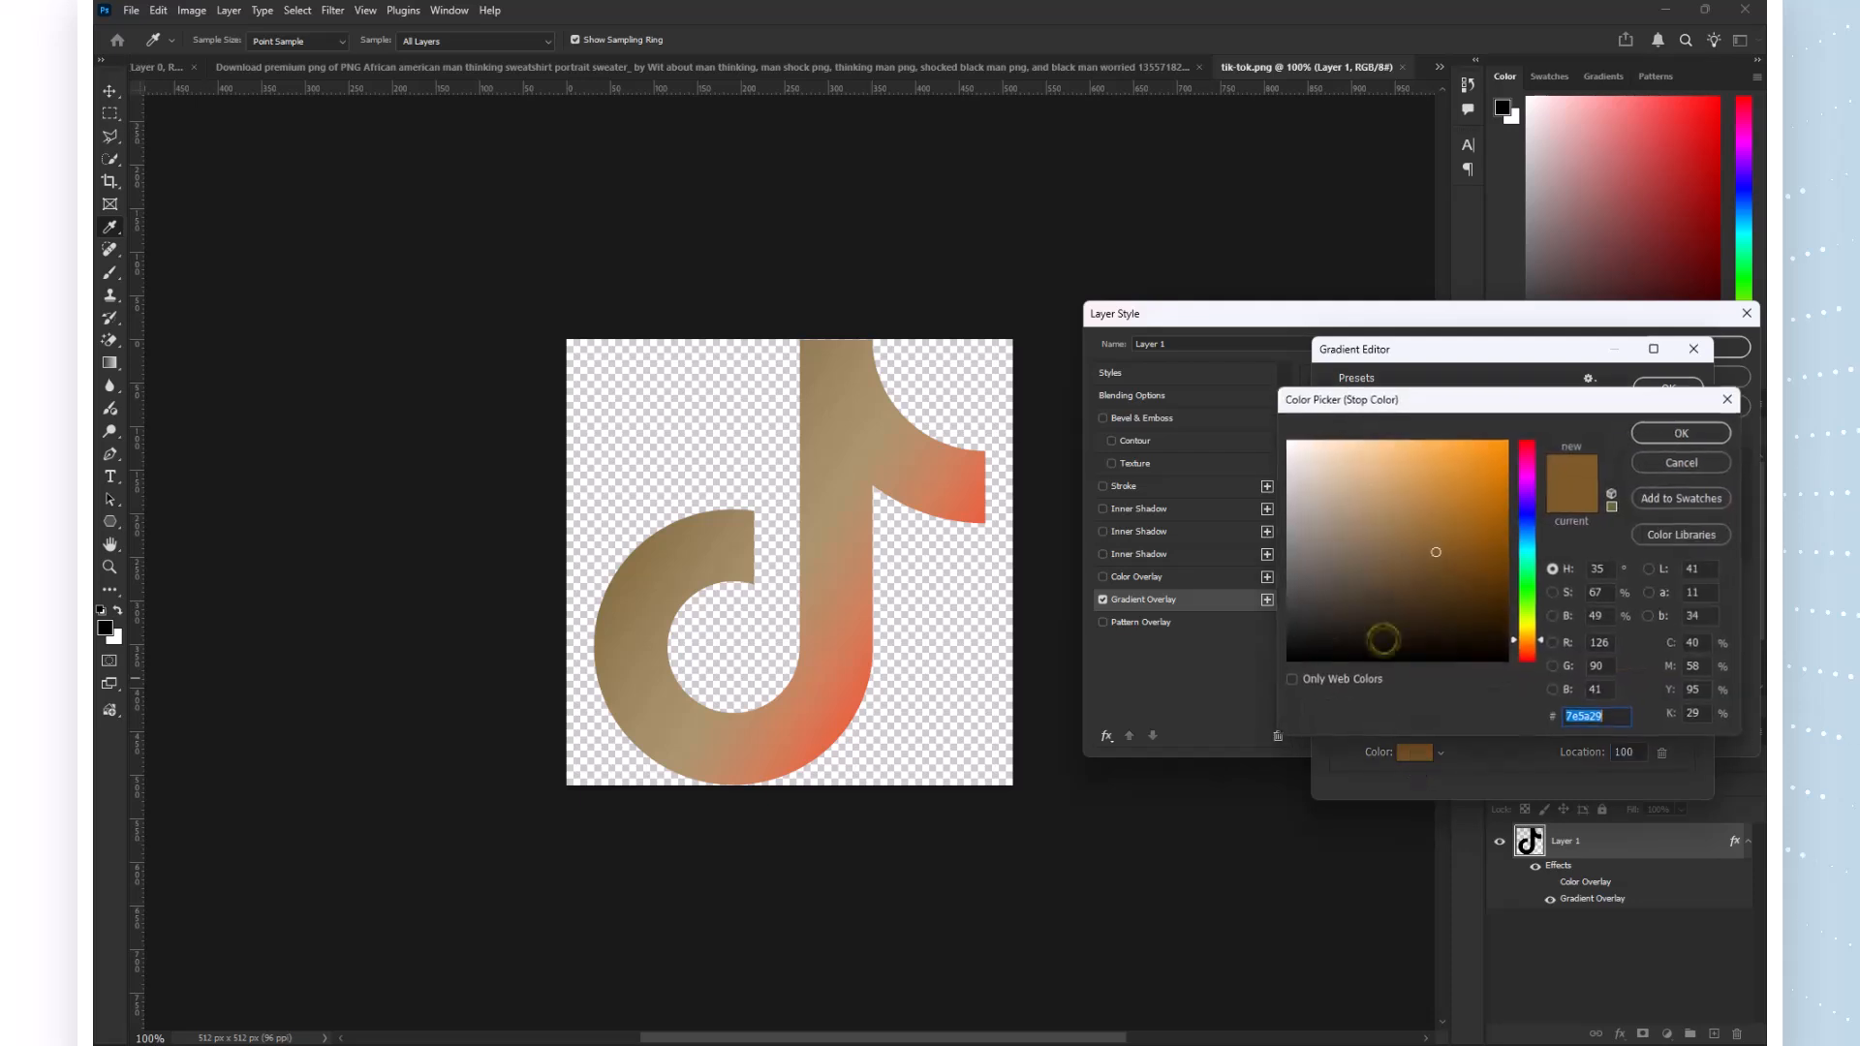
{"action": "mouse_move", "coordinate": [1506, 644]}
{"action": "left_mouse_down"}
{"action": "mouse_move", "coordinate": [1509, 441]}
{"action": "mouse_move", "coordinate": [1511, 592]}
{"action": "mouse_move", "coordinate": [1495, 579]}
{"action": "mouse_move", "coordinate": [1541, 439]}
{"action": "left_mouse_up"}
{"action": "left_click", "coordinate": [1521, 442]}
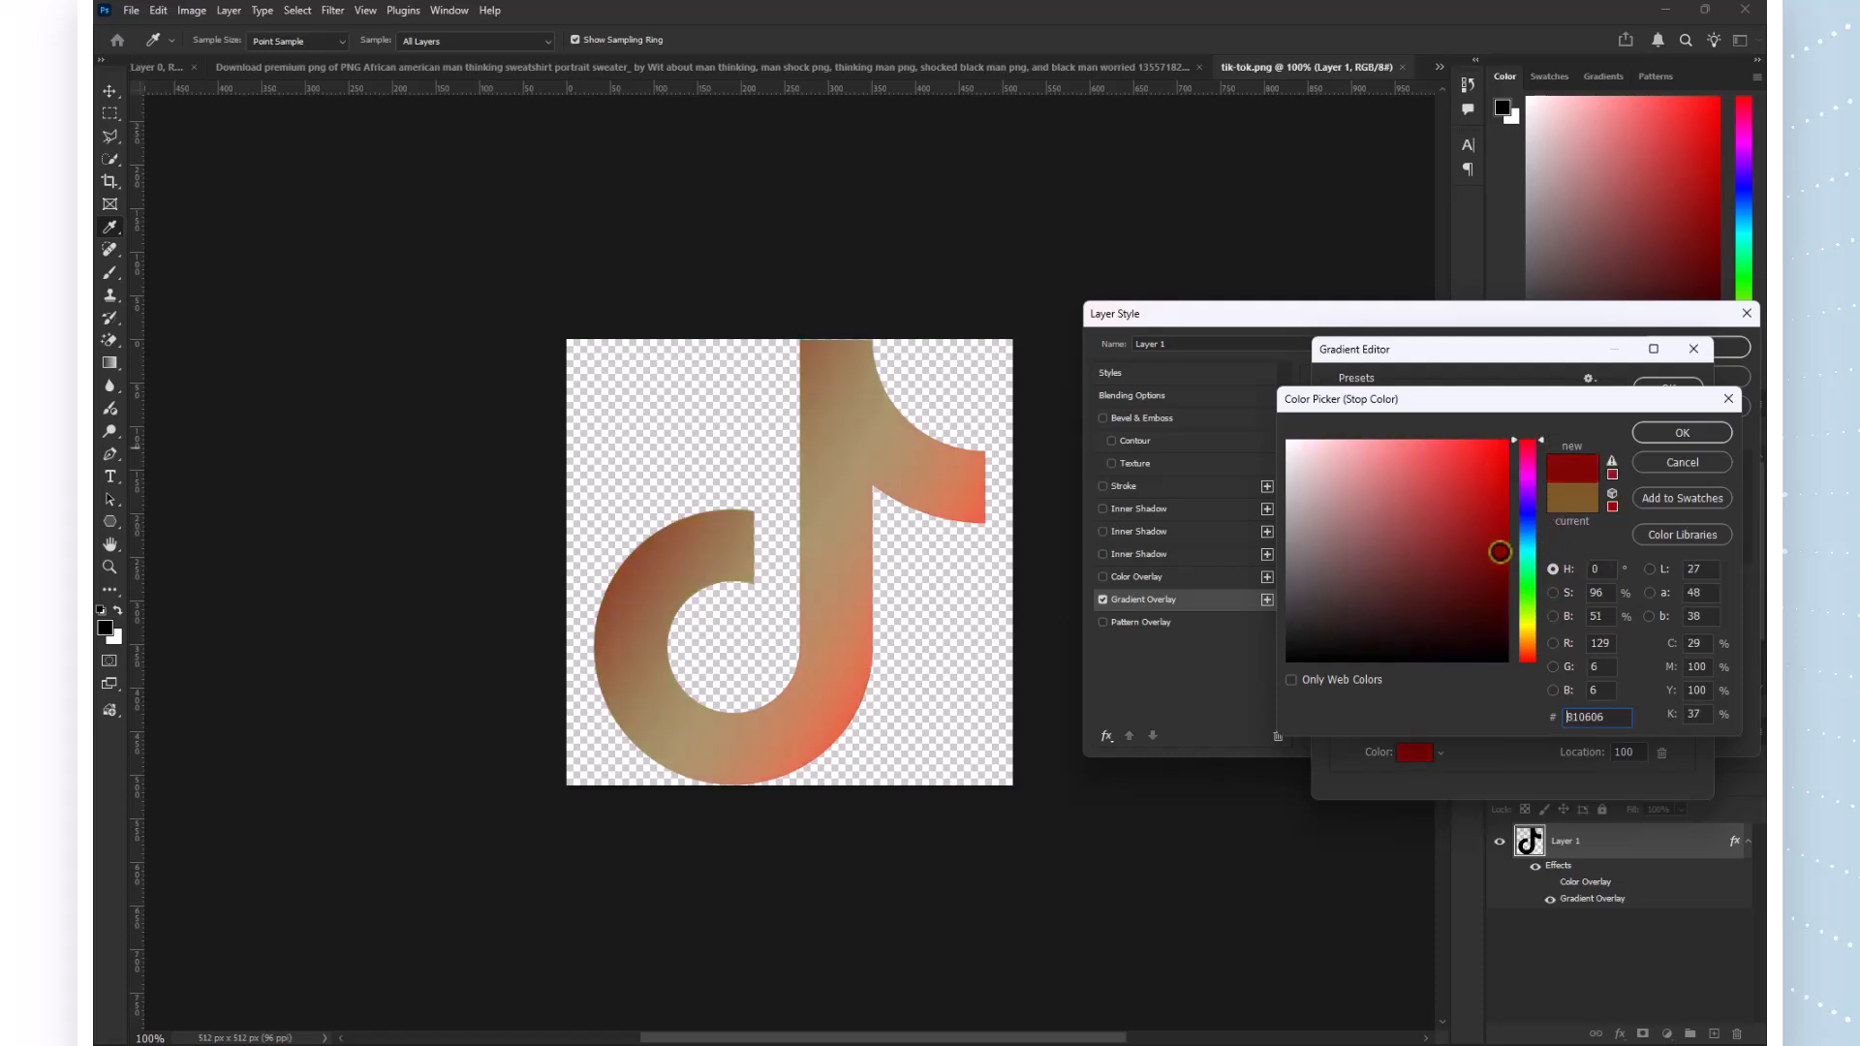
{"action": "left_click", "coordinate": [1637, 434]}
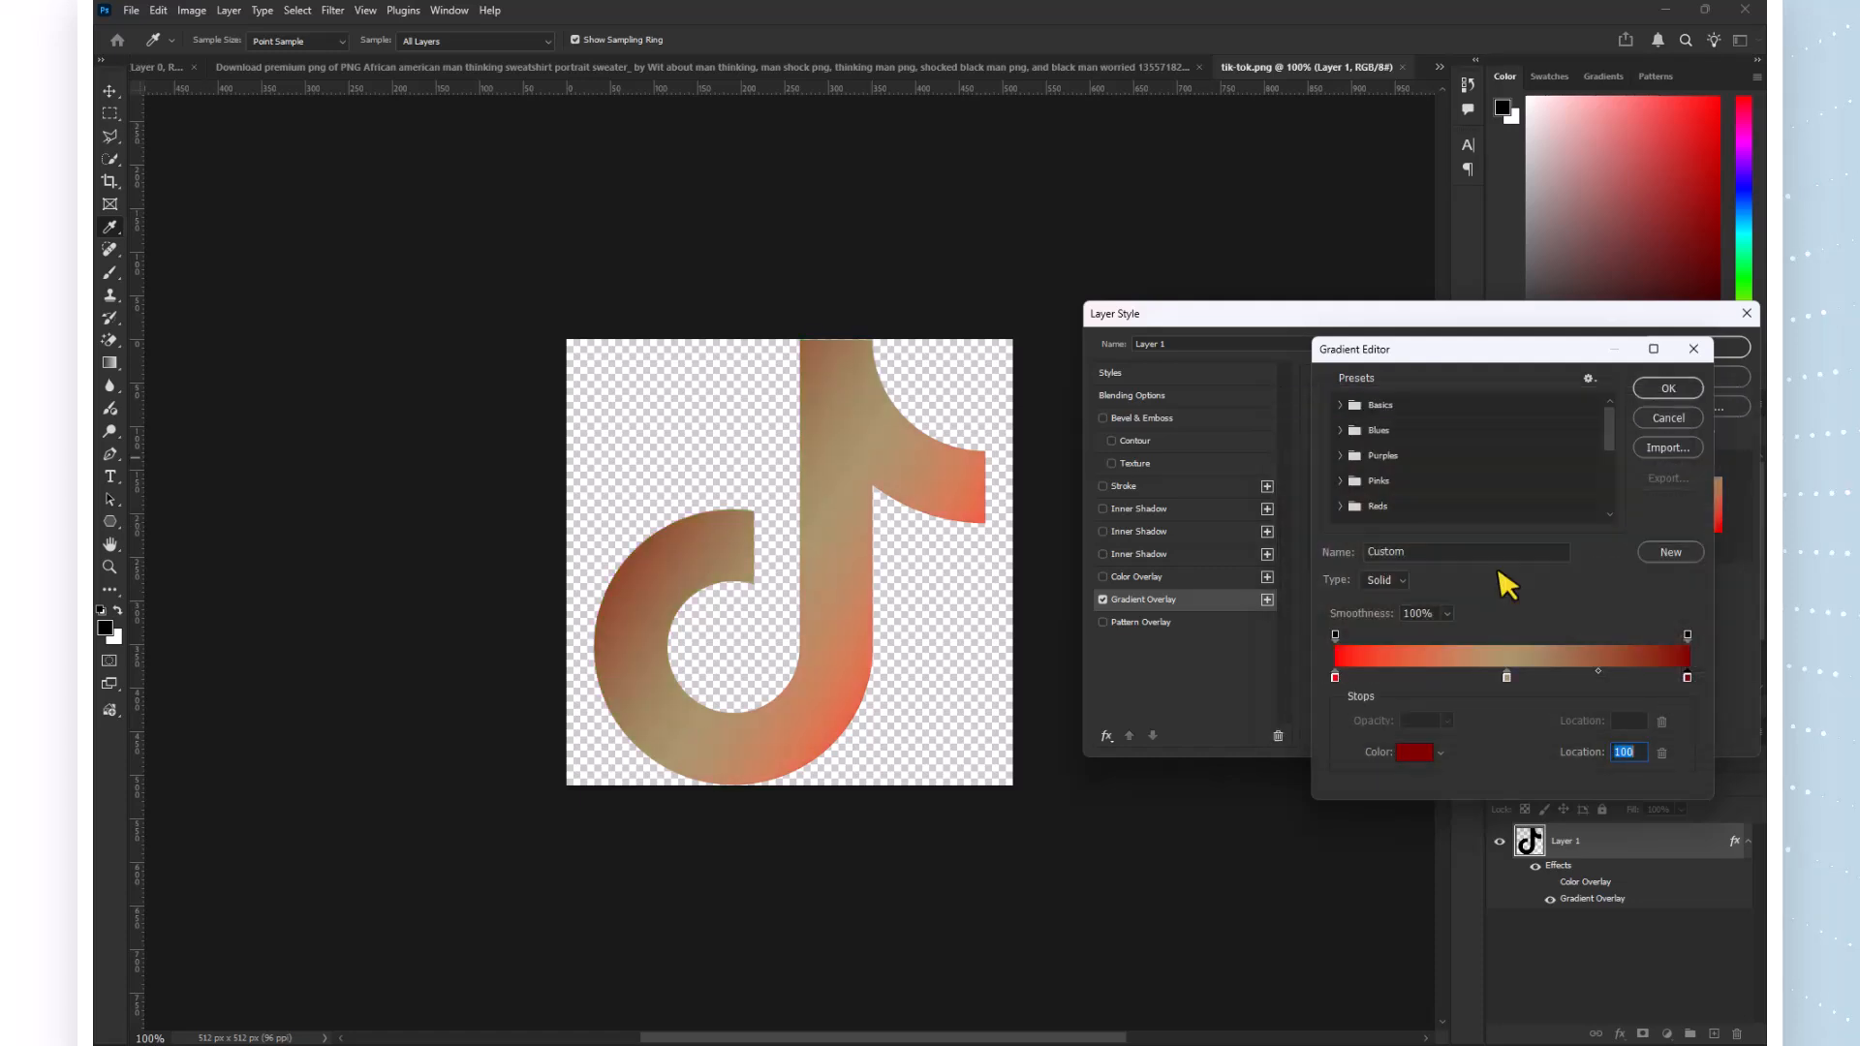
Set the gradient's middle color stop at location 49 to a very dark red and apply the layer style.
{"action": "left_click", "coordinate": [1505, 673]}
{"action": "left_click", "coordinate": [1412, 752]}
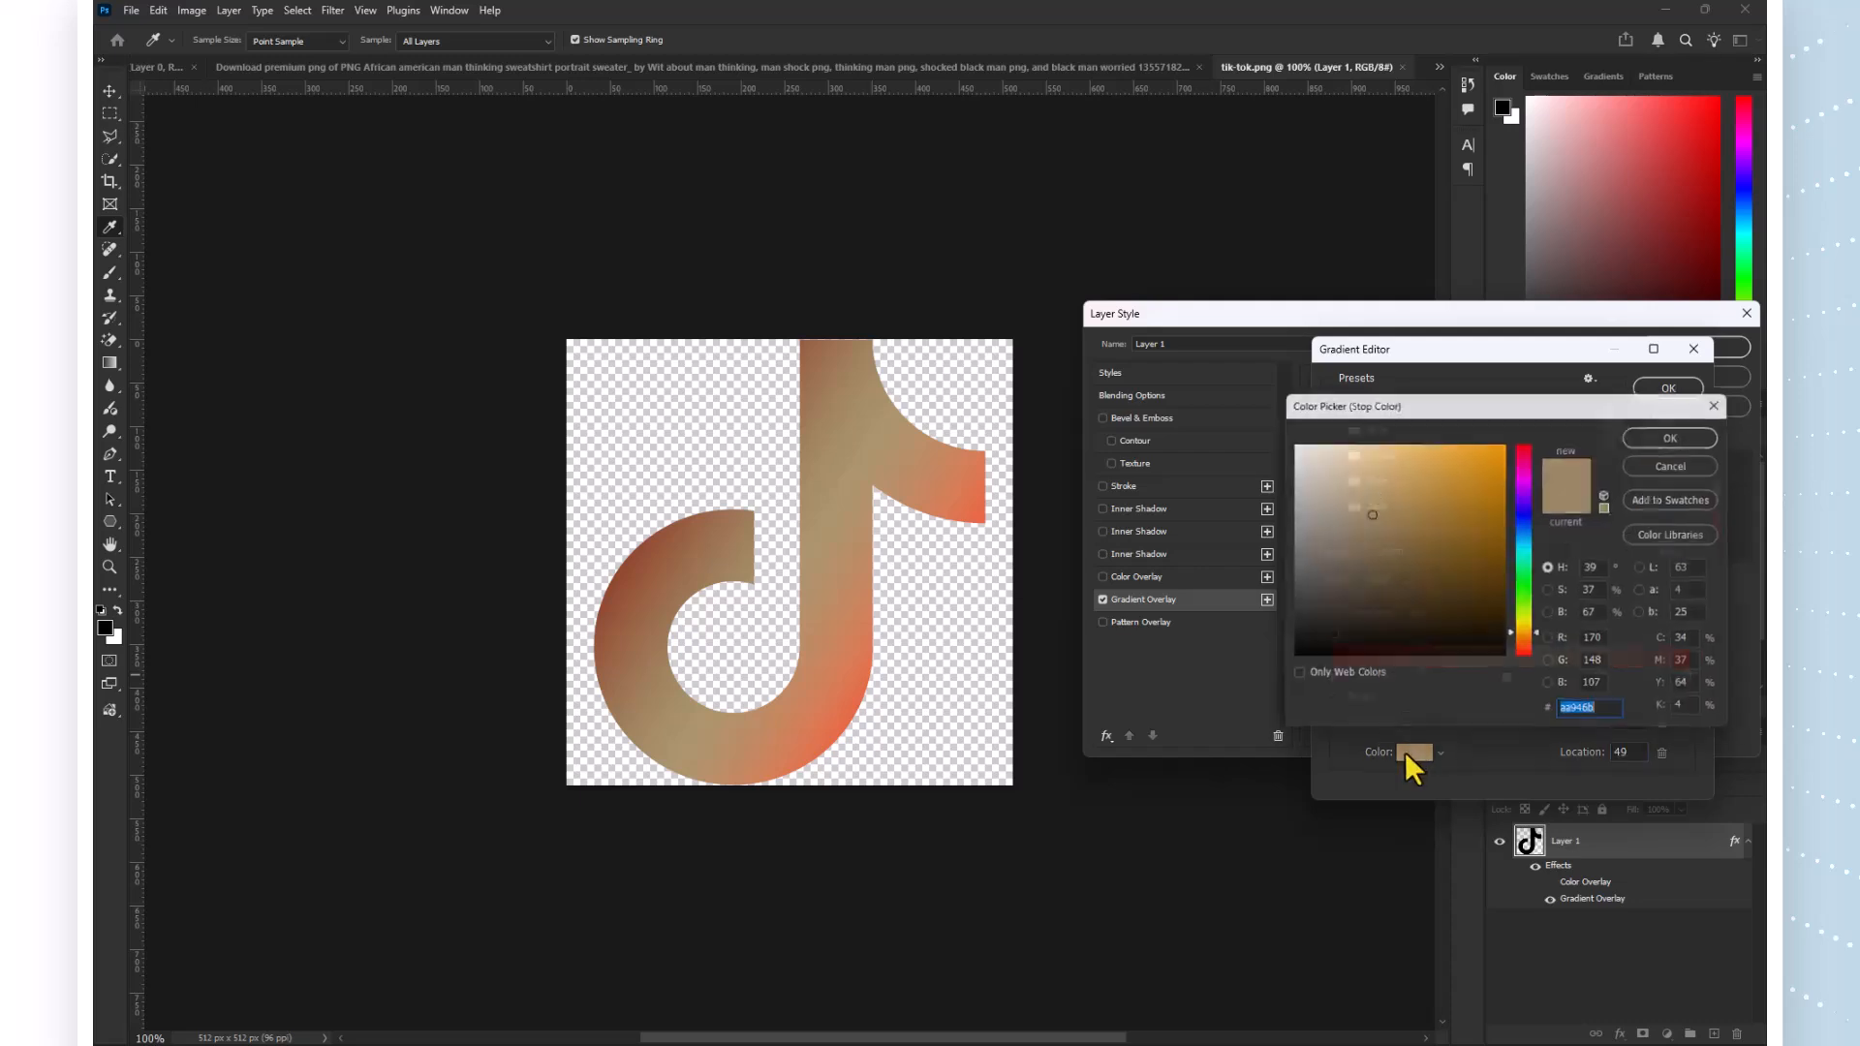
{"action": "left_click_drag", "start_coordinate": [1384, 541], "coordinate": [1116, 278]}
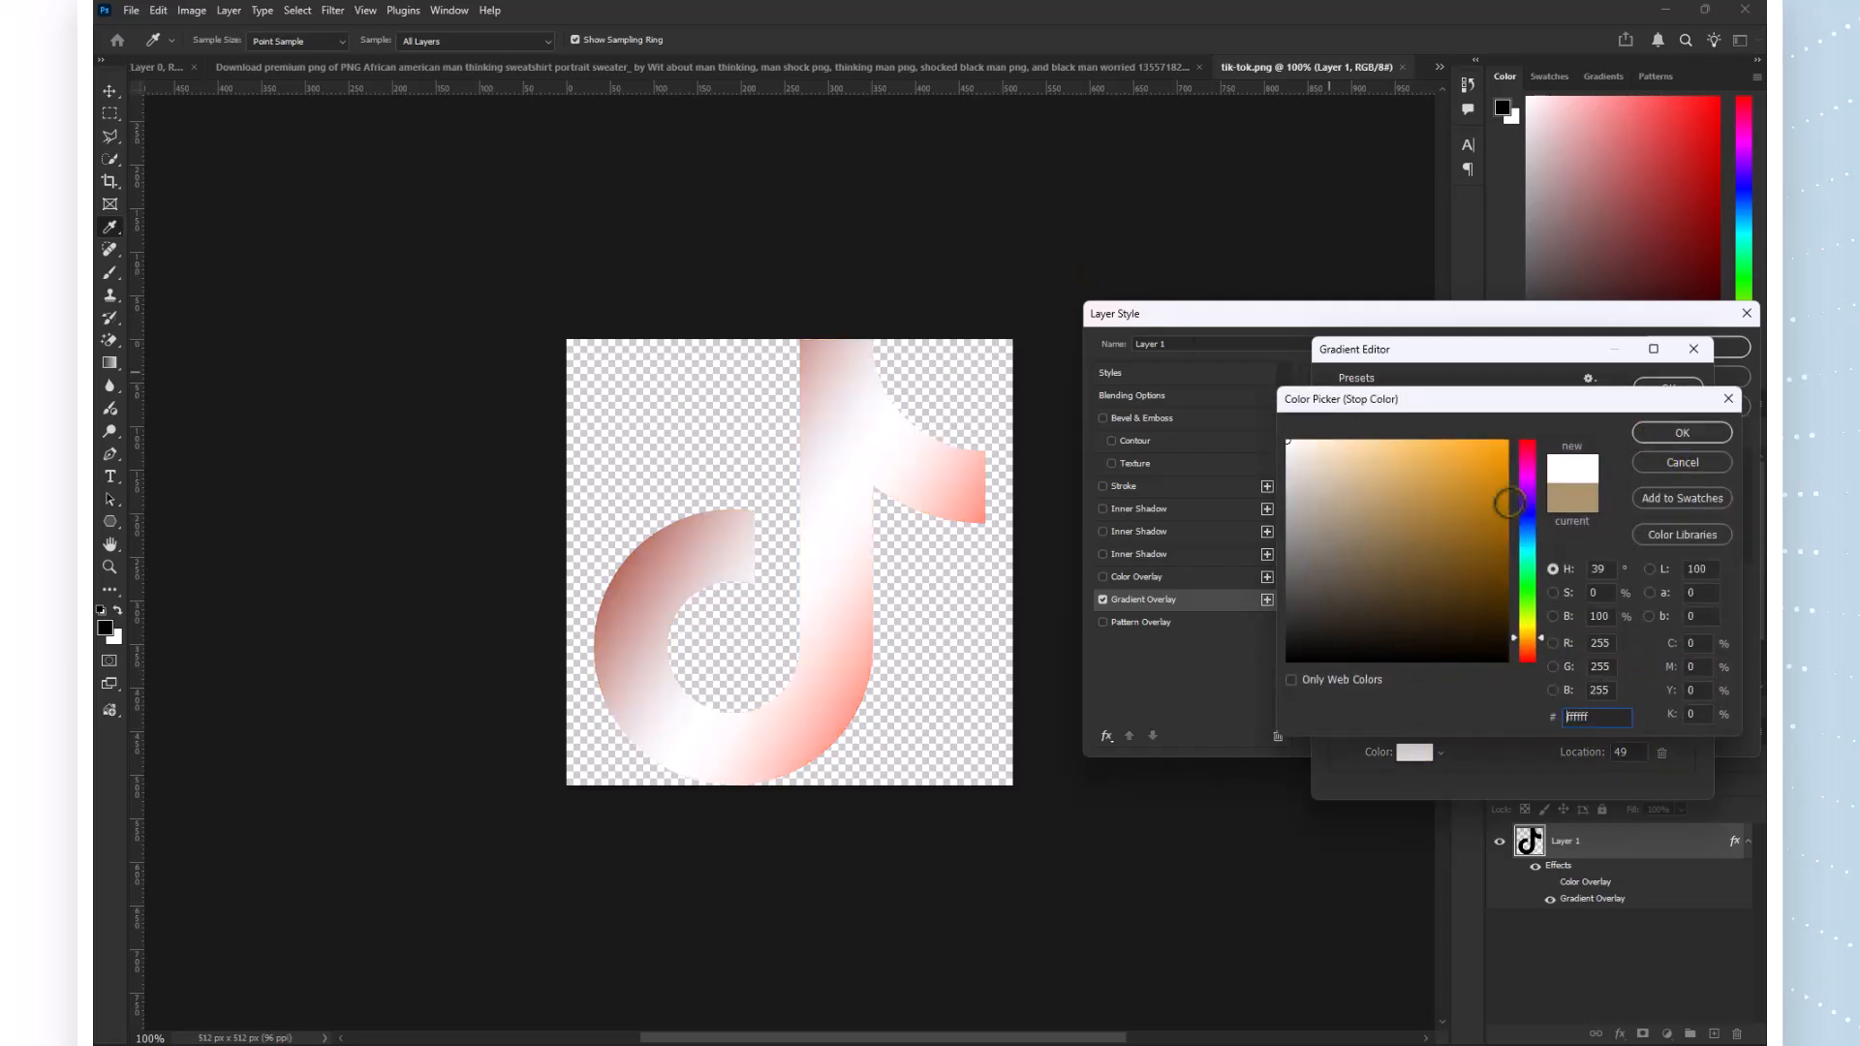
{"action": "left_click_drag", "start_coordinate": [1527, 640], "coordinate": [1527, 663]}
{"action": "left_click_drag", "start_coordinate": [1461, 568], "coordinate": [1504, 616]}
{"action": "left_click", "coordinate": [1683, 433]}
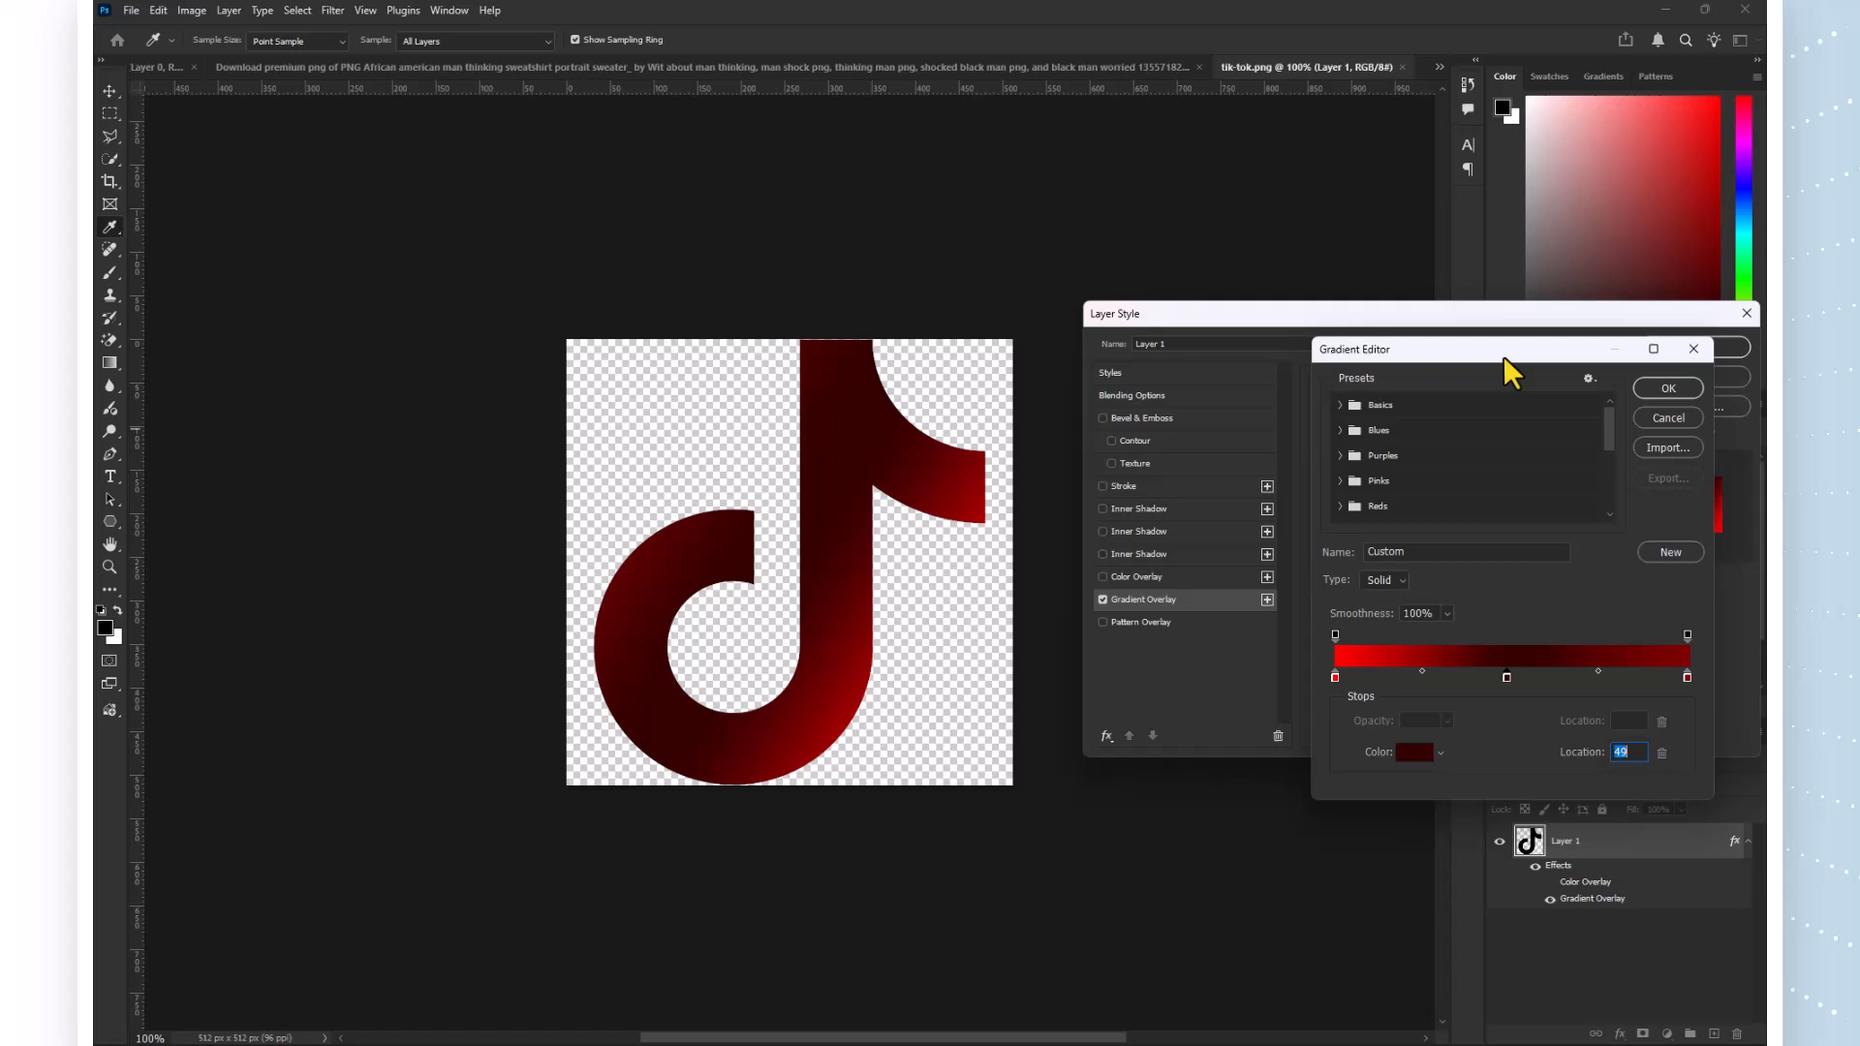
{"action": "left_click", "coordinate": [1667, 383]}
{"action": "left_click", "coordinate": [1695, 349]}
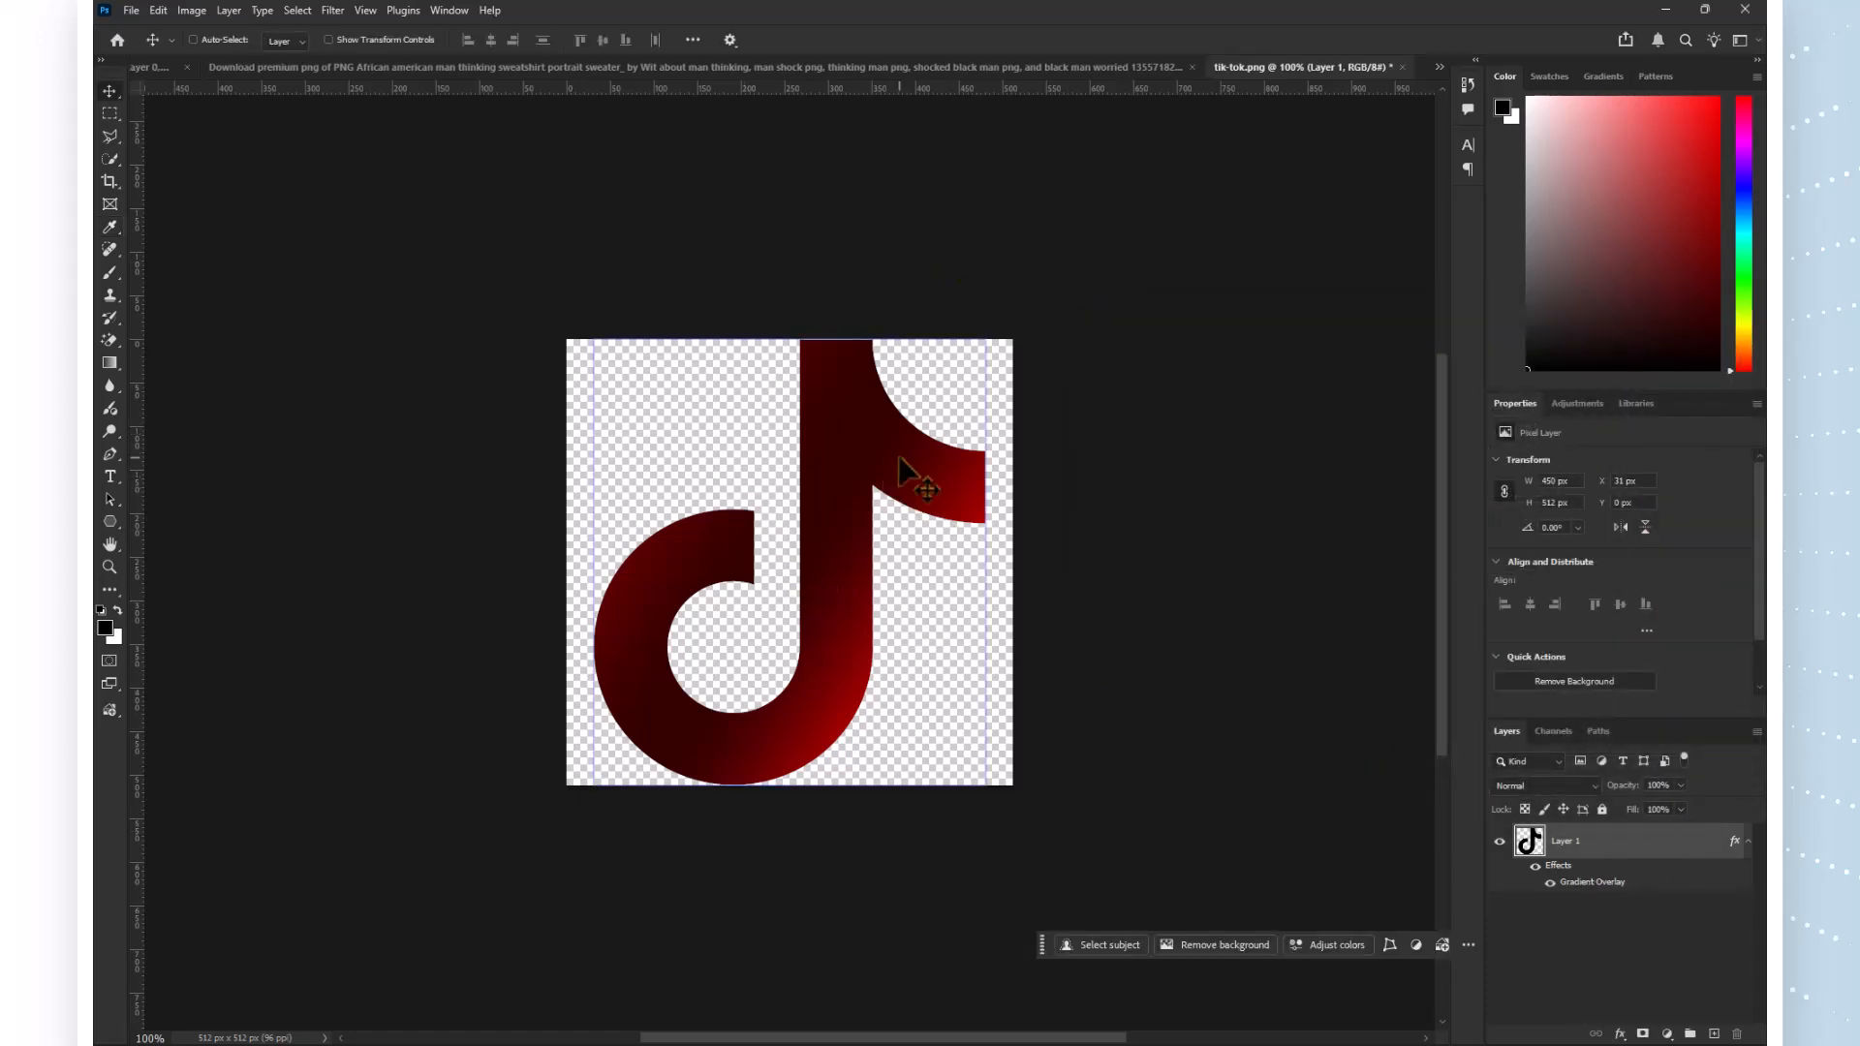
Apply a golden yellow Color Overlay to the X logo layer in twitter.png.
{"action": "left_click", "coordinate": [1440, 68]}
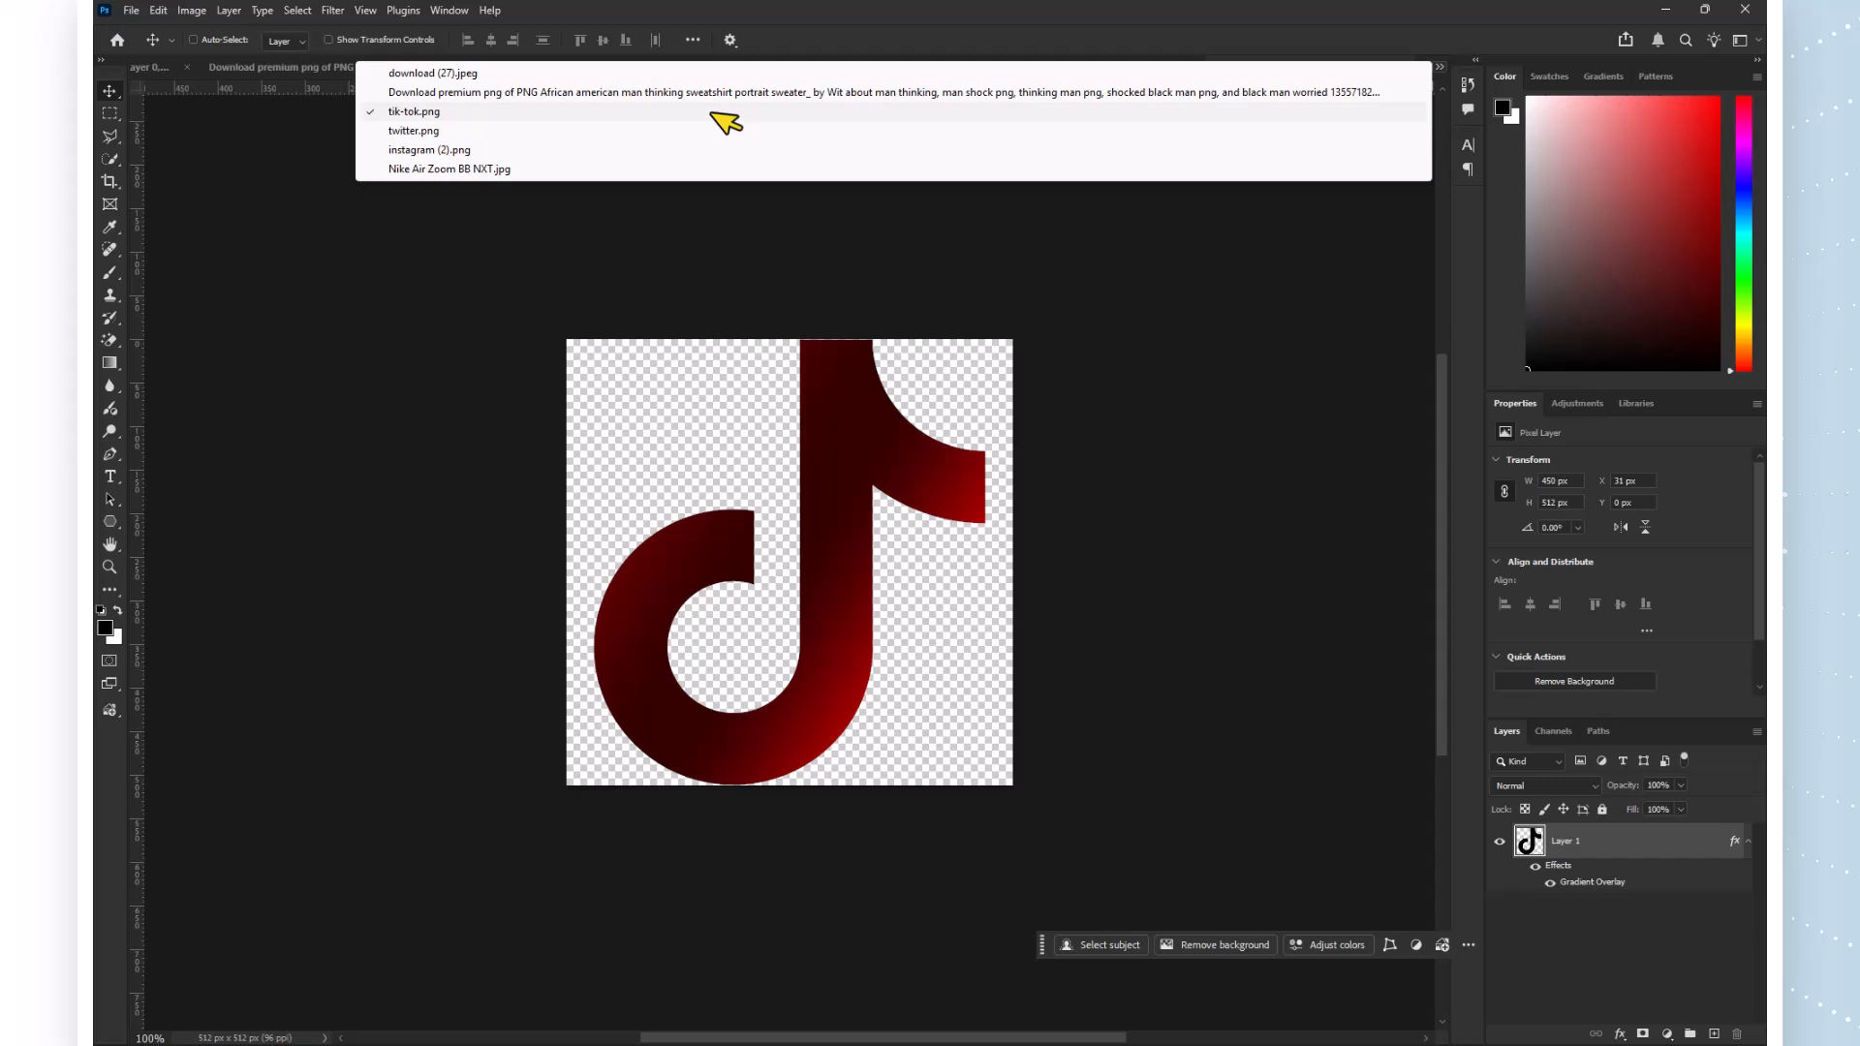
{"action": "left_click", "coordinate": [596, 138]}
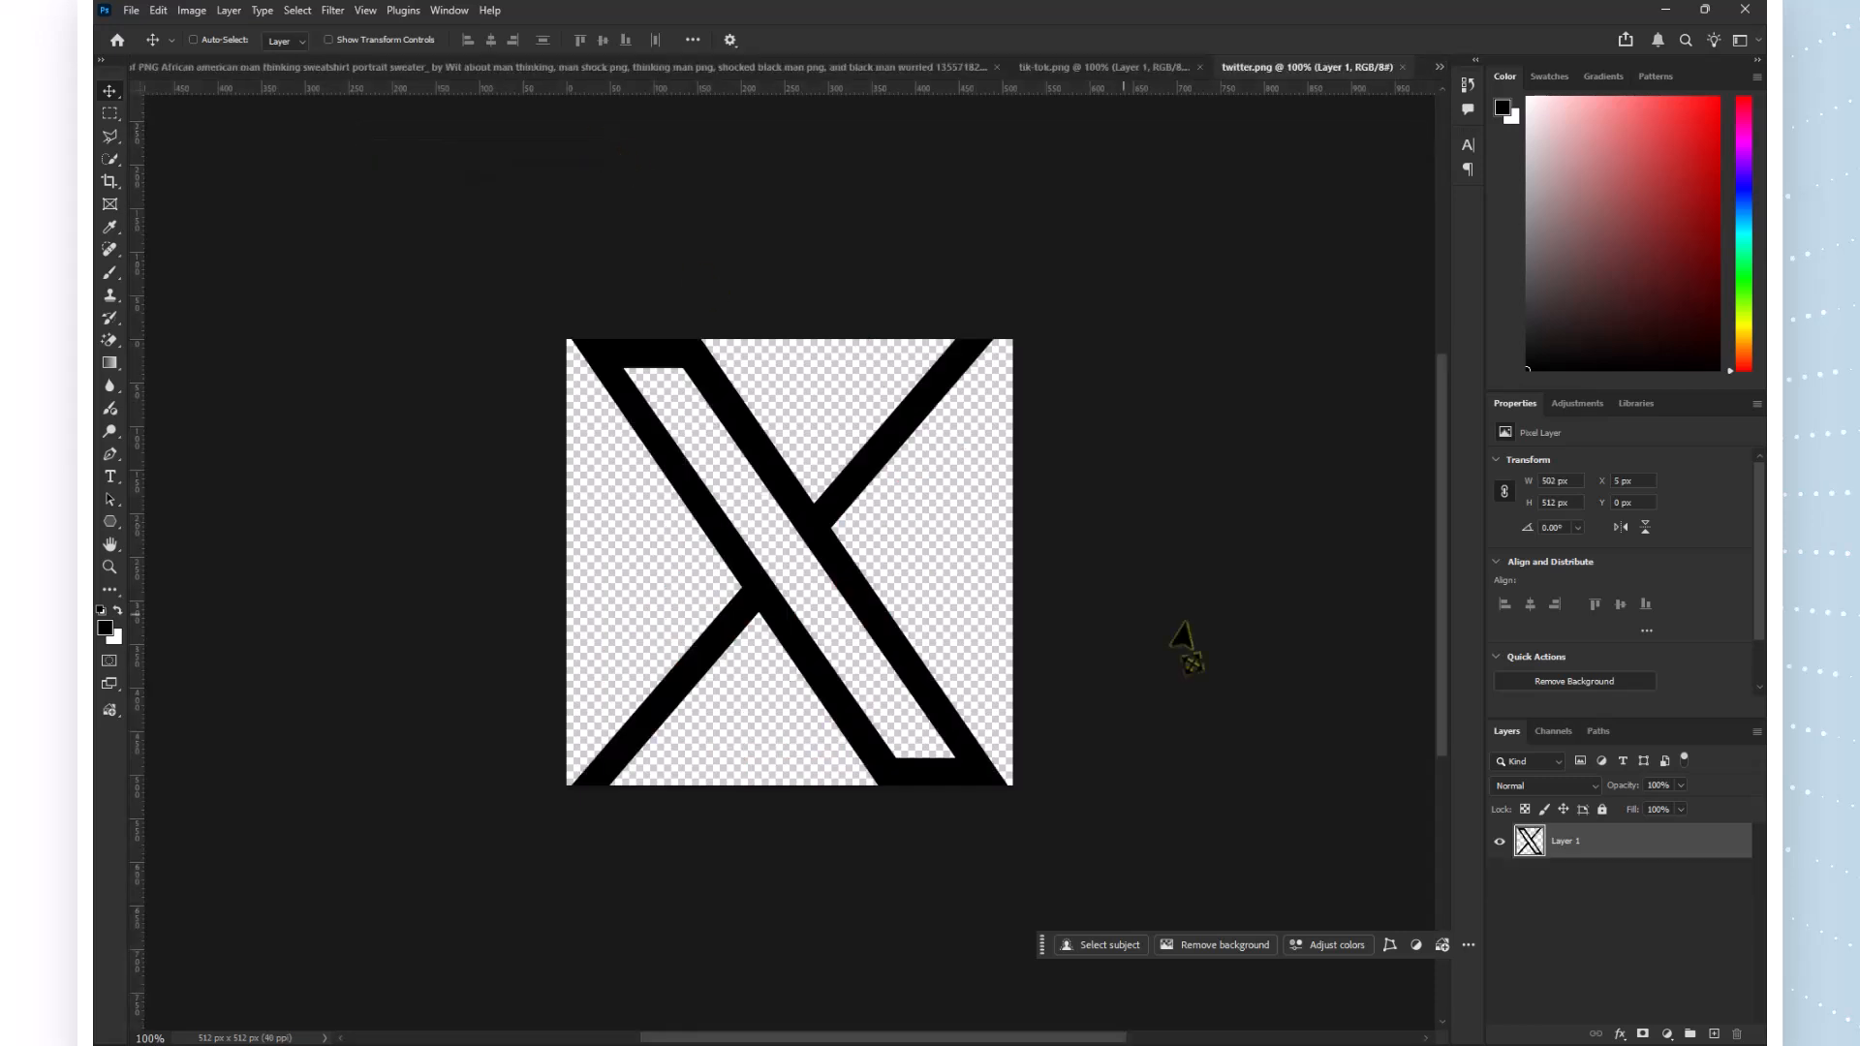
{"action": "double_click", "coordinate": [1711, 838]}
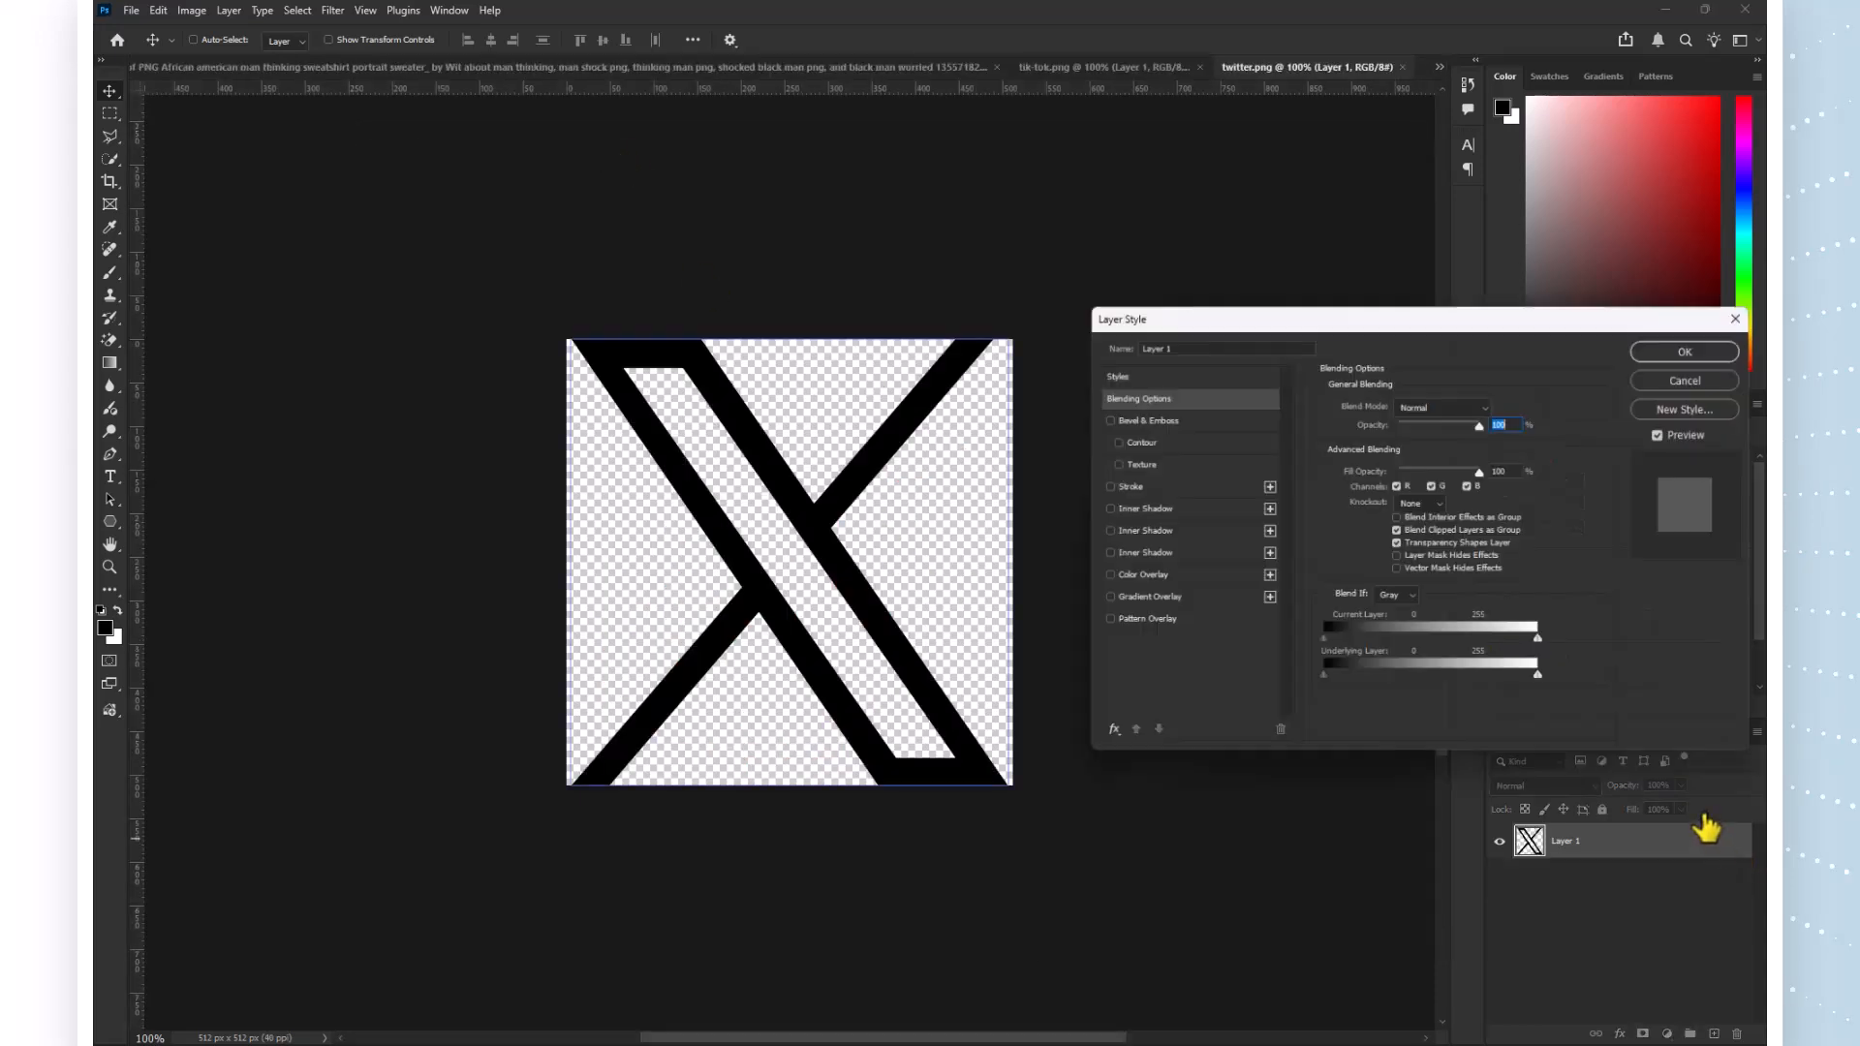
{"action": "left_click", "coordinate": [1187, 579]}
{"action": "left_click", "coordinate": [1492, 409]}
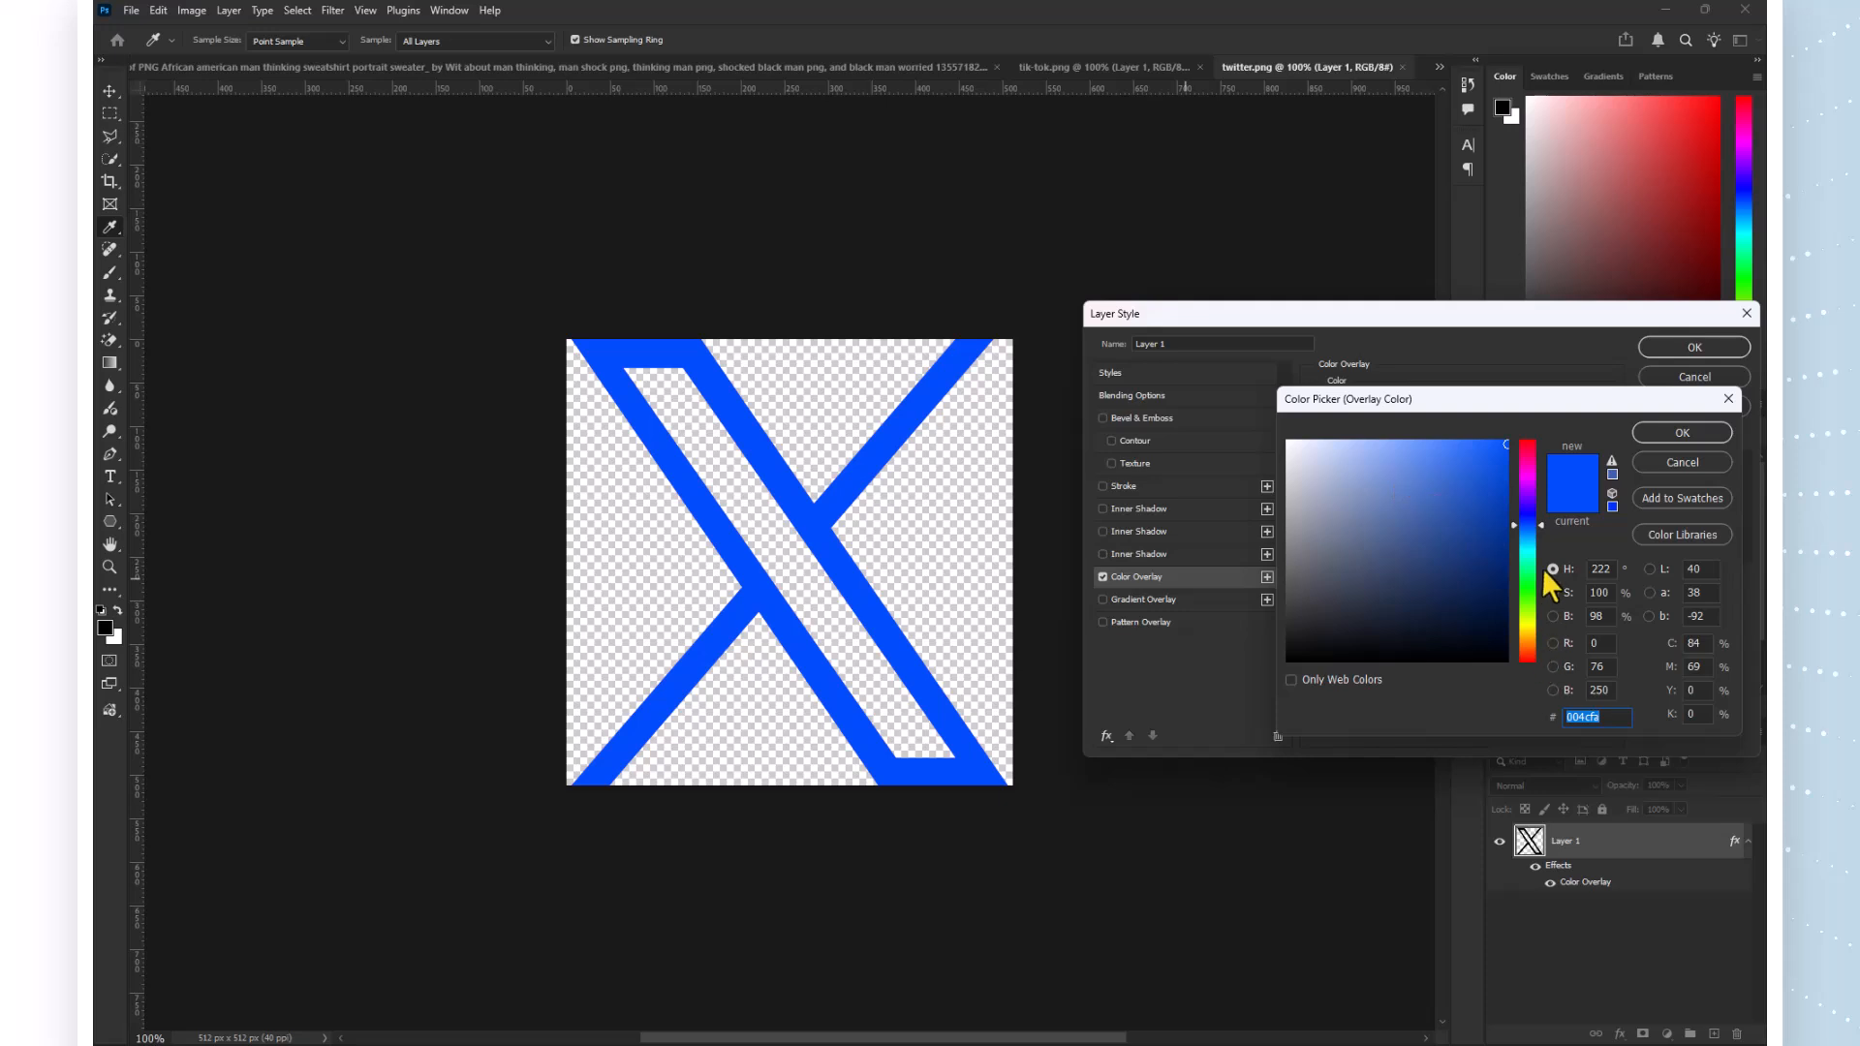
{"action": "left_click_drag", "start_coordinate": [1543, 568], "coordinate": [1528, 632]}
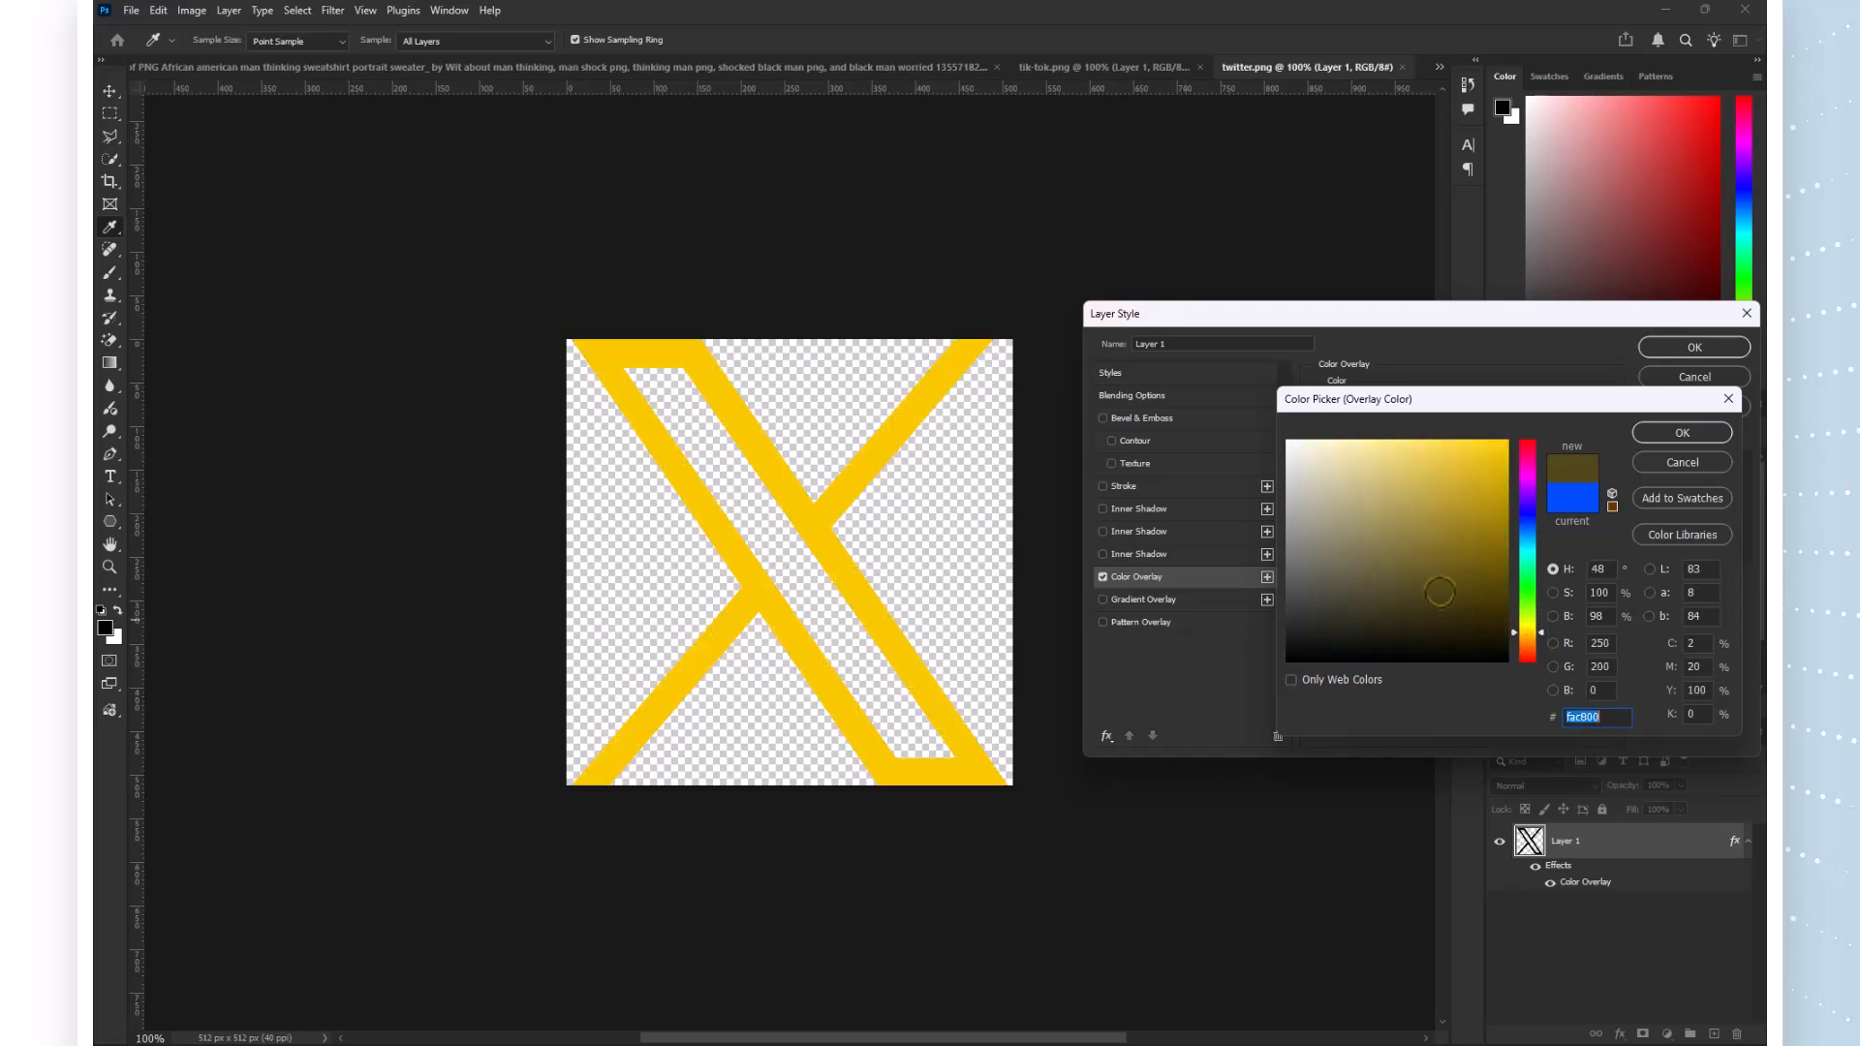
{"action": "left_click", "coordinate": [1676, 433]}
{"action": "left_click", "coordinate": [1694, 349]}
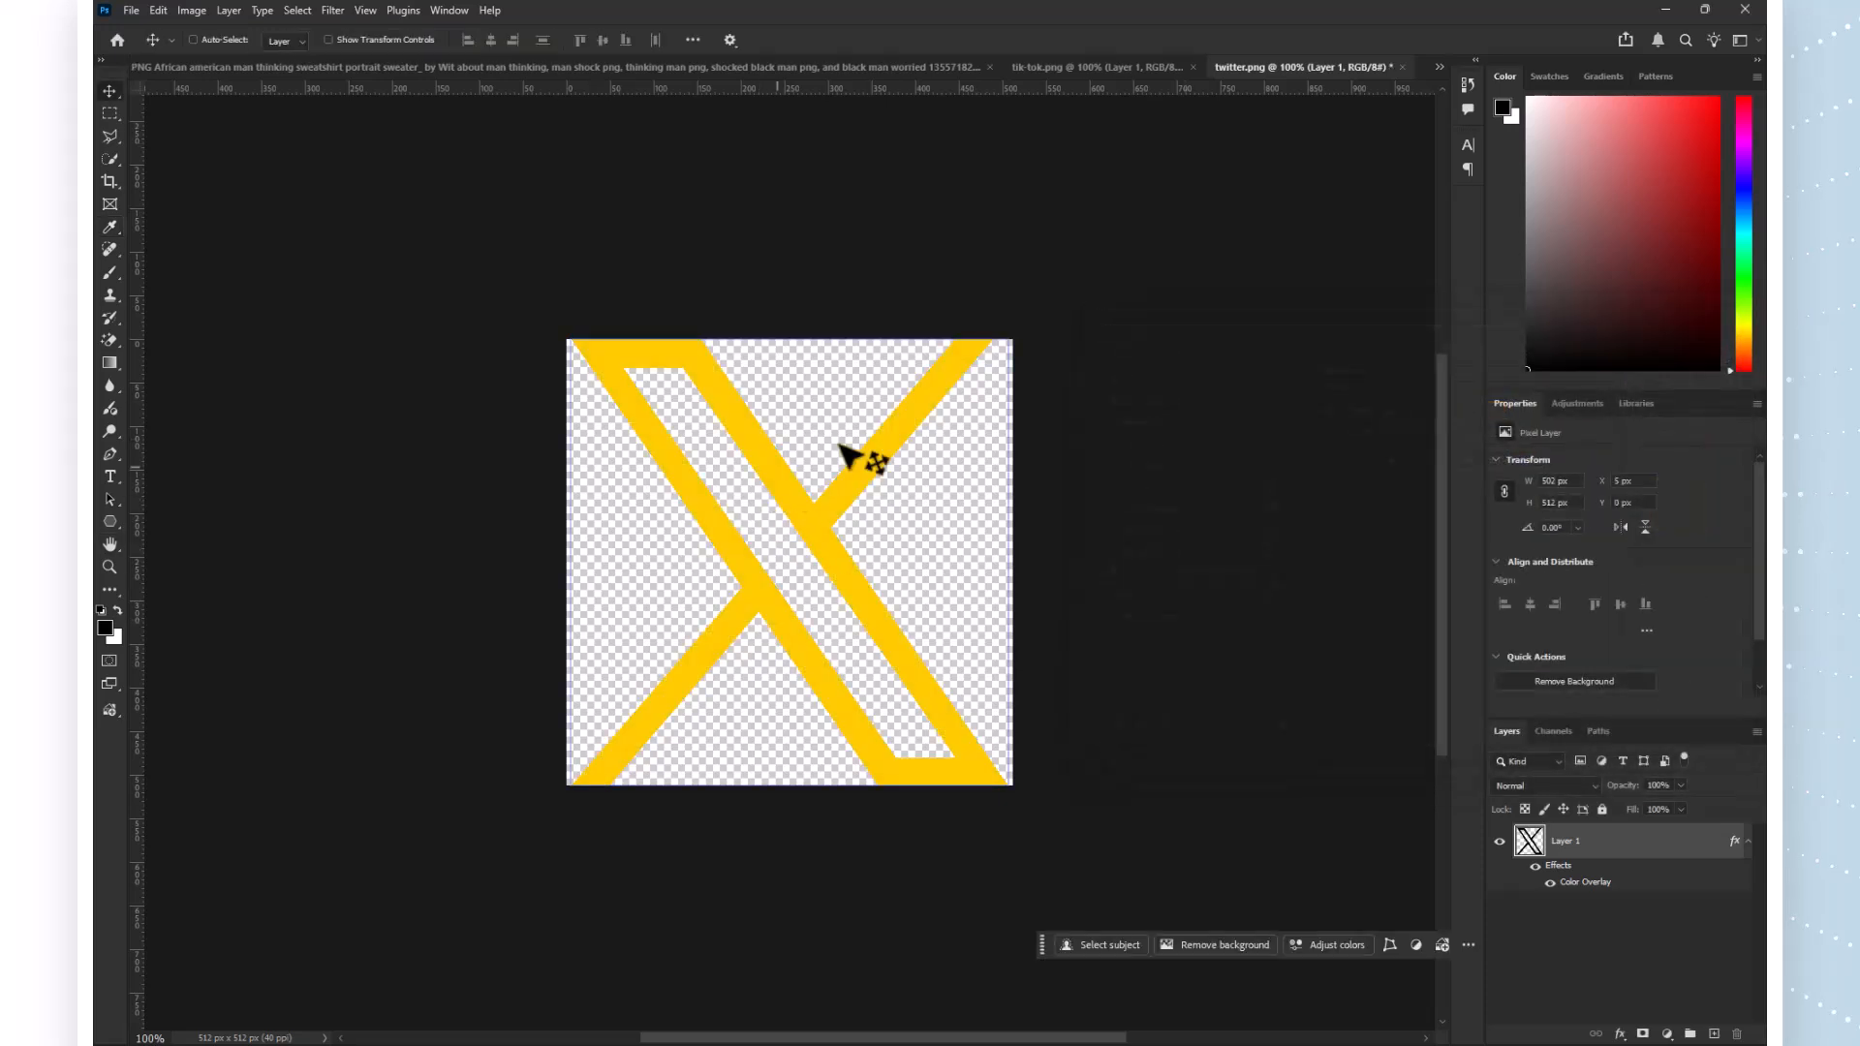
Try a Color Overlay on the wedding rings layer in download (27).jpeg and cancel it.
{"action": "left_click", "coordinate": [1440, 66]}
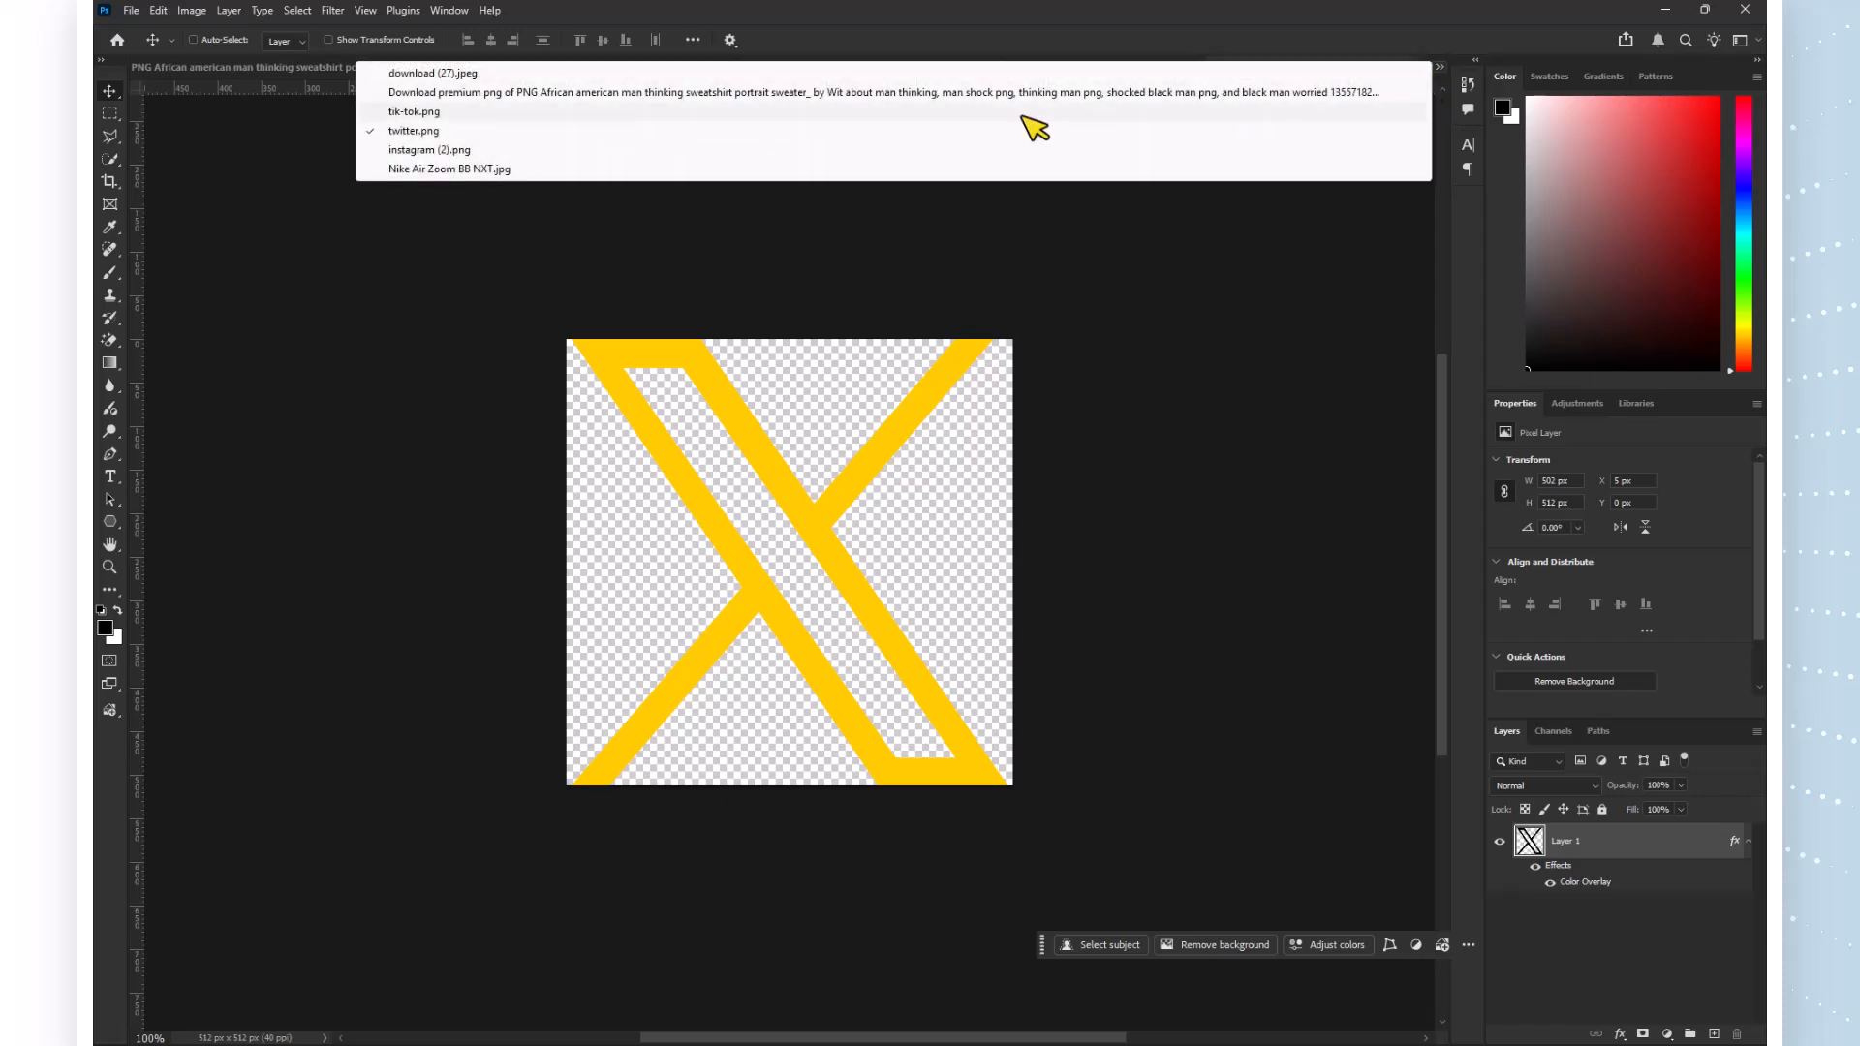
{"action": "left_click", "coordinate": [584, 74]}
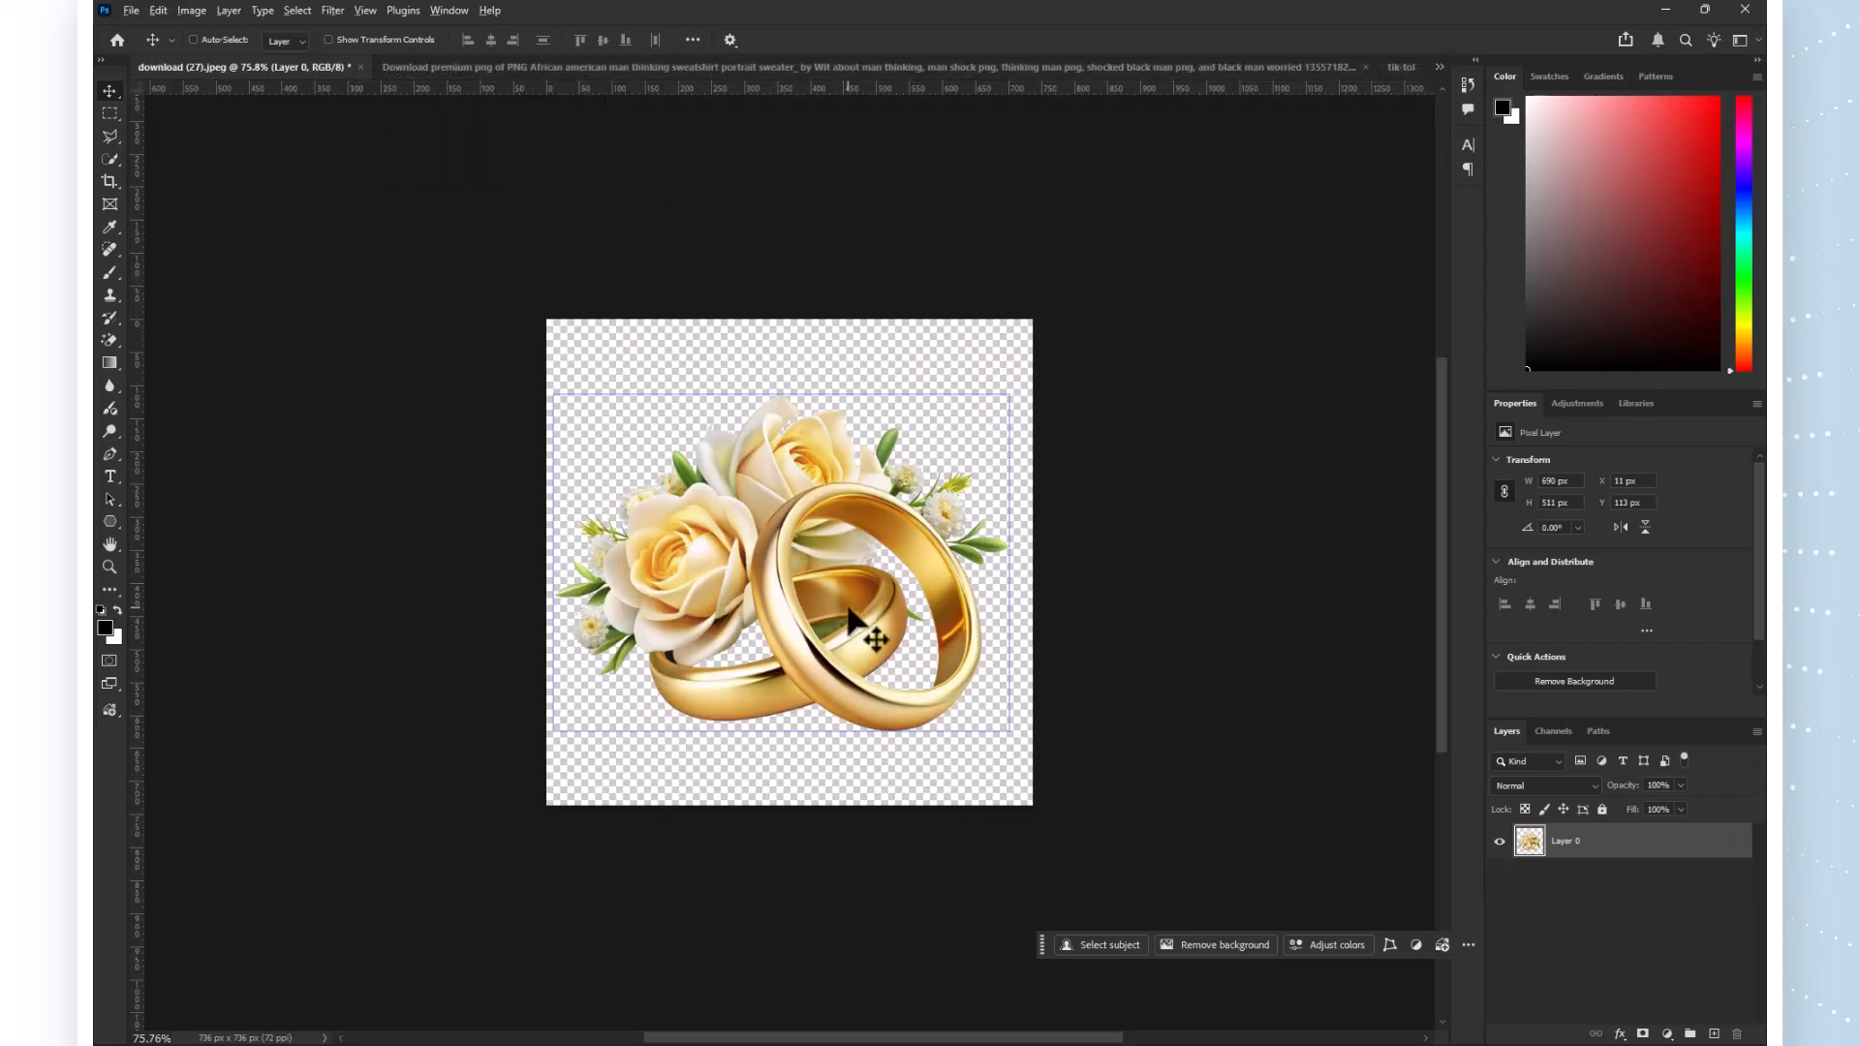
{"action": "scroll", "coordinate": [851, 621], "scroll_direction": "up", "scroll_amount": 3}
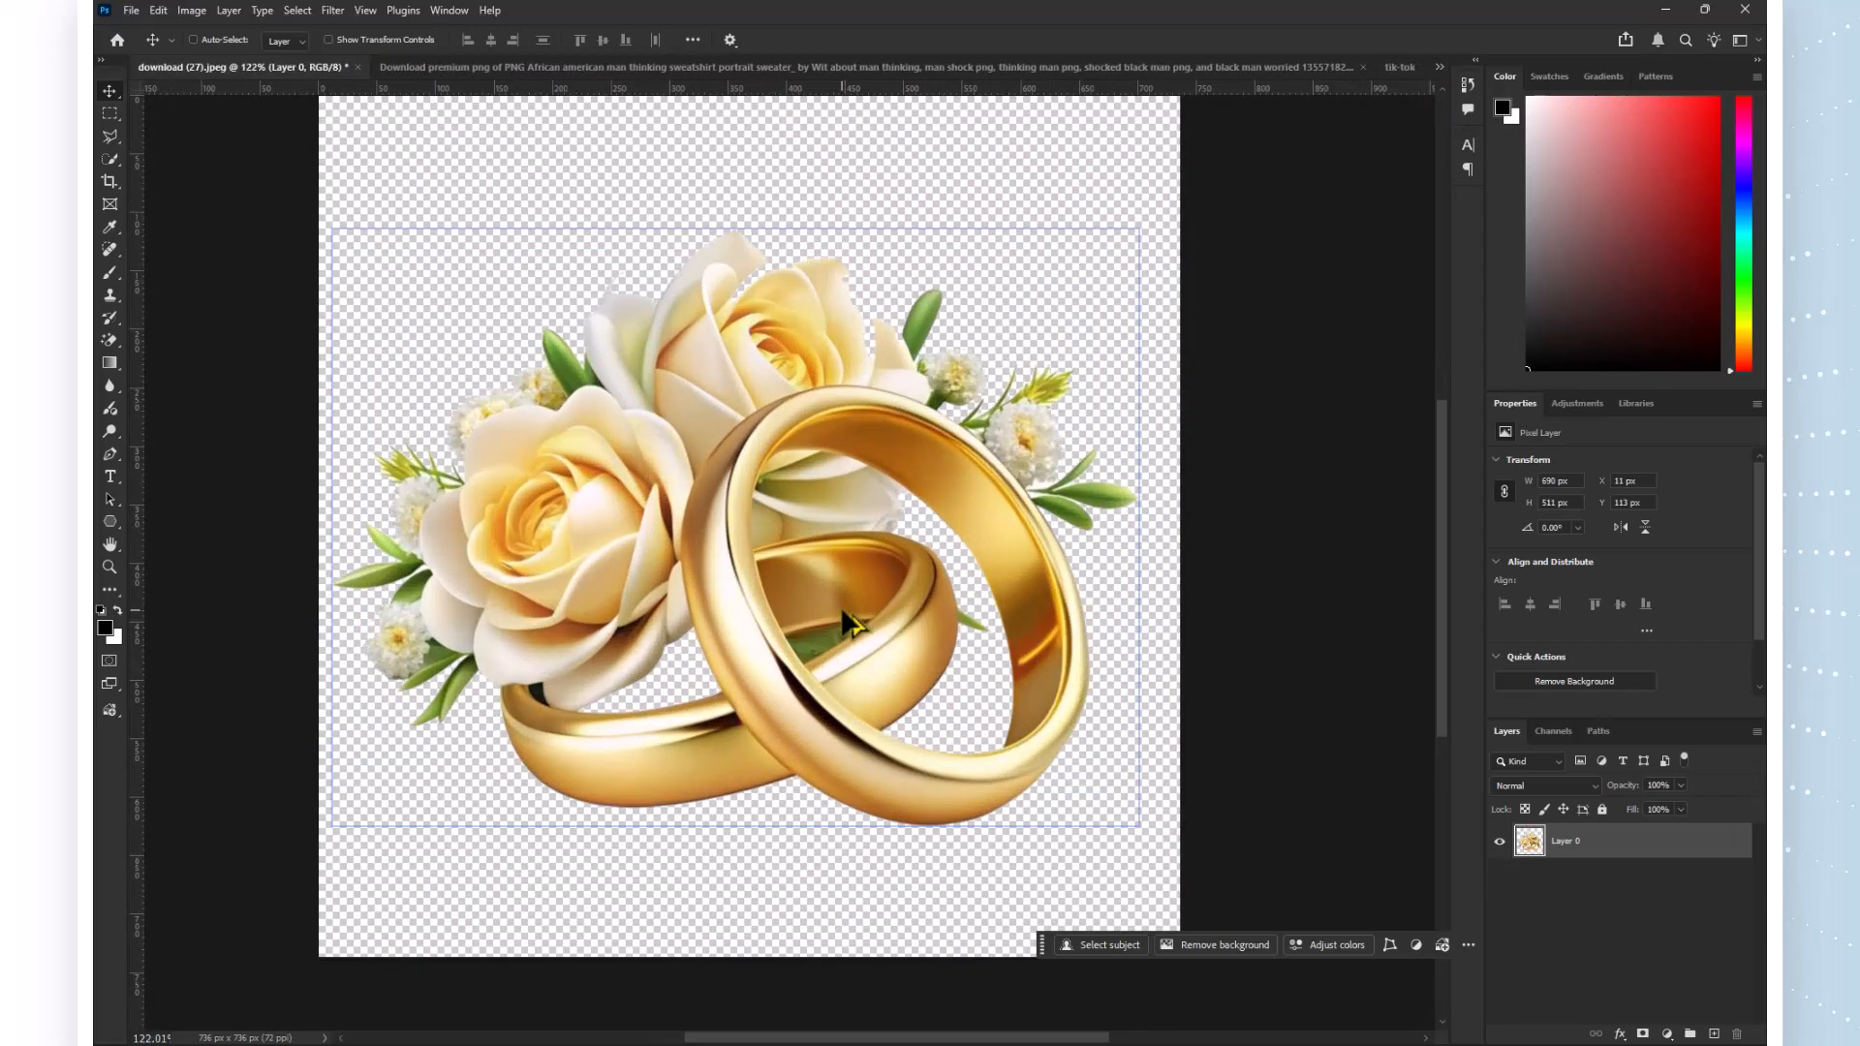
{"action": "double_click", "coordinate": [1715, 858]}
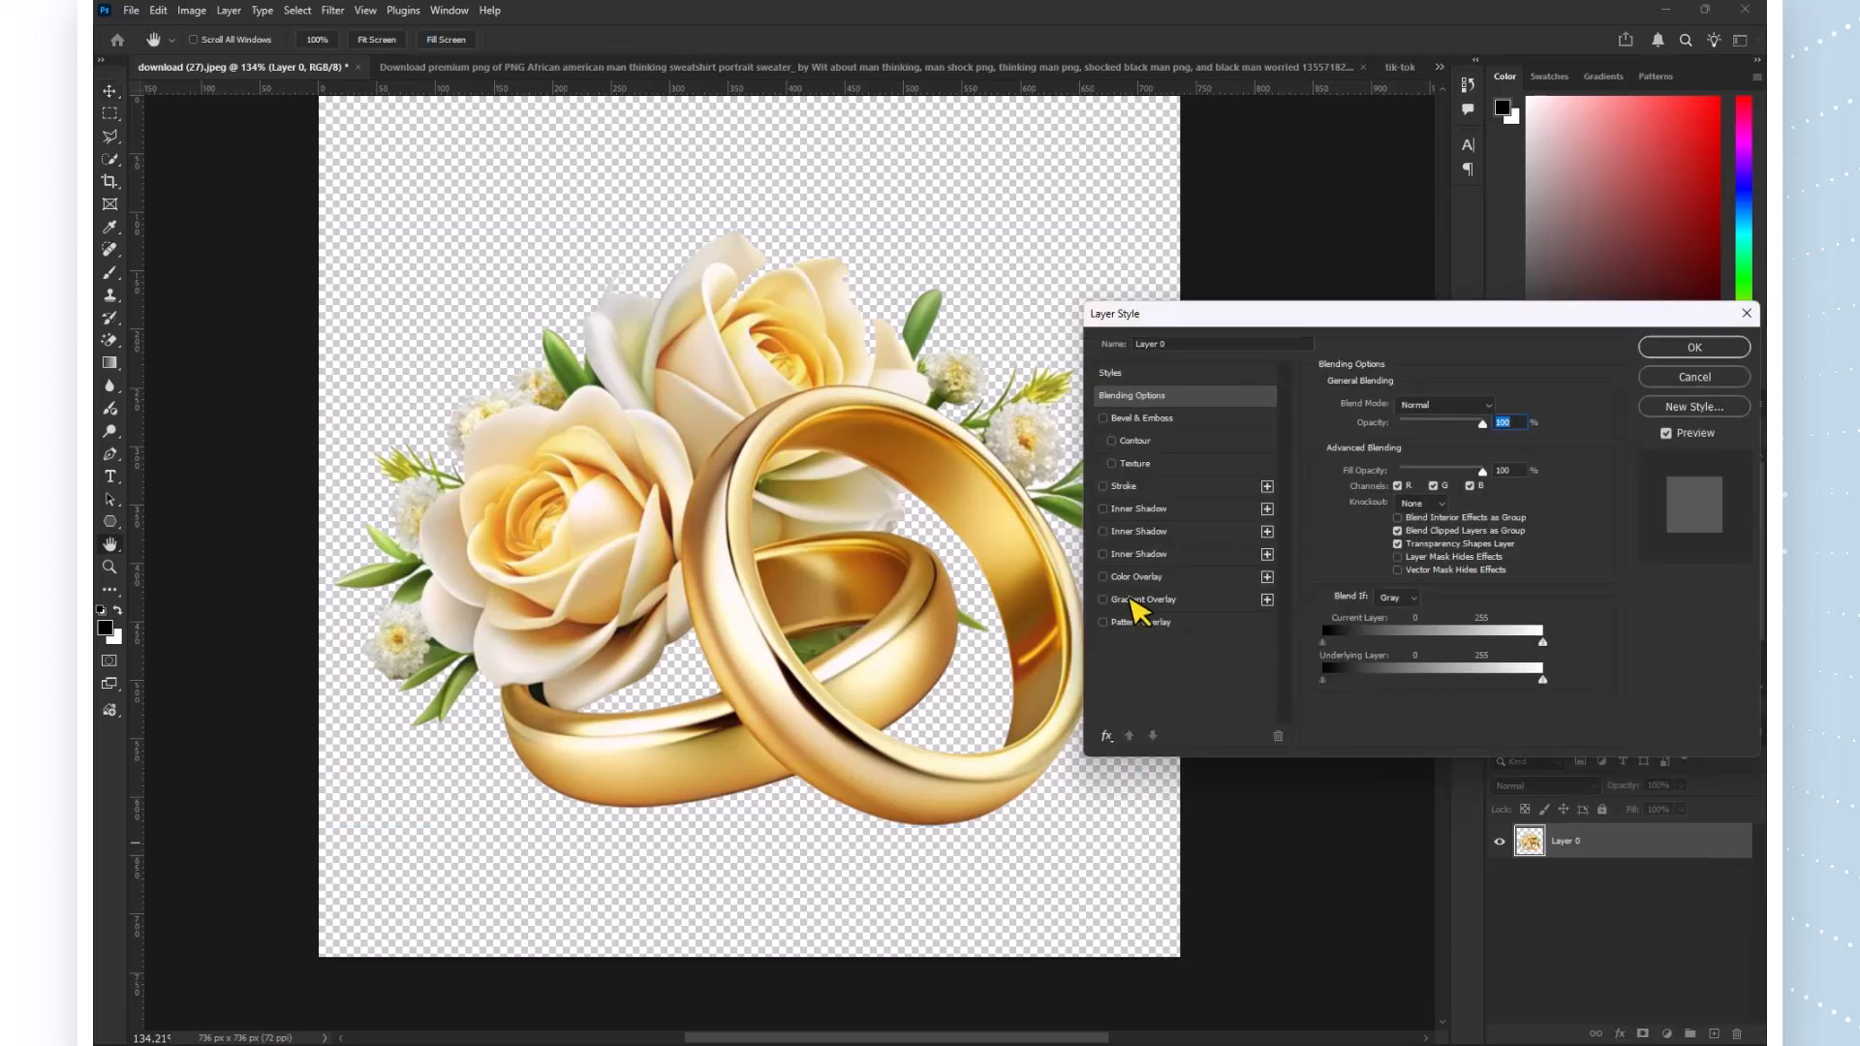
{"action": "left_click", "coordinate": [1120, 577]}
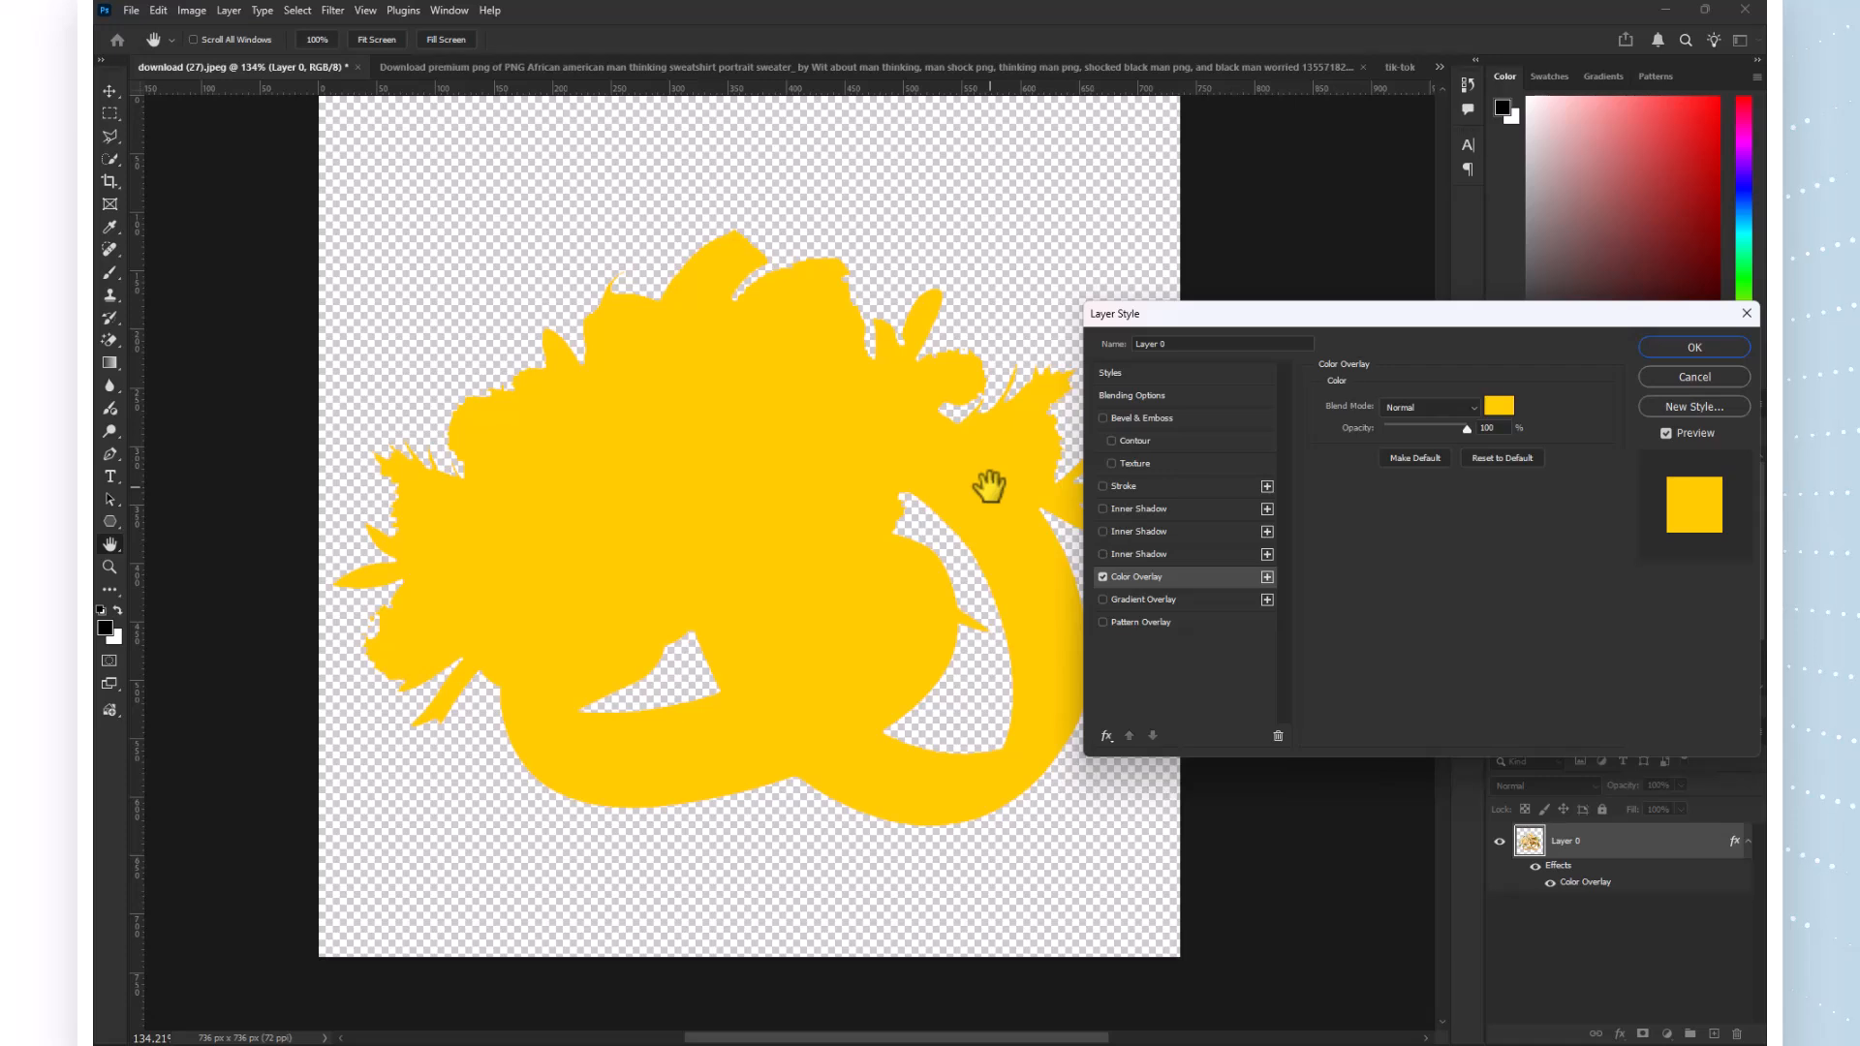
{"action": "left_click", "coordinate": [1691, 377]}
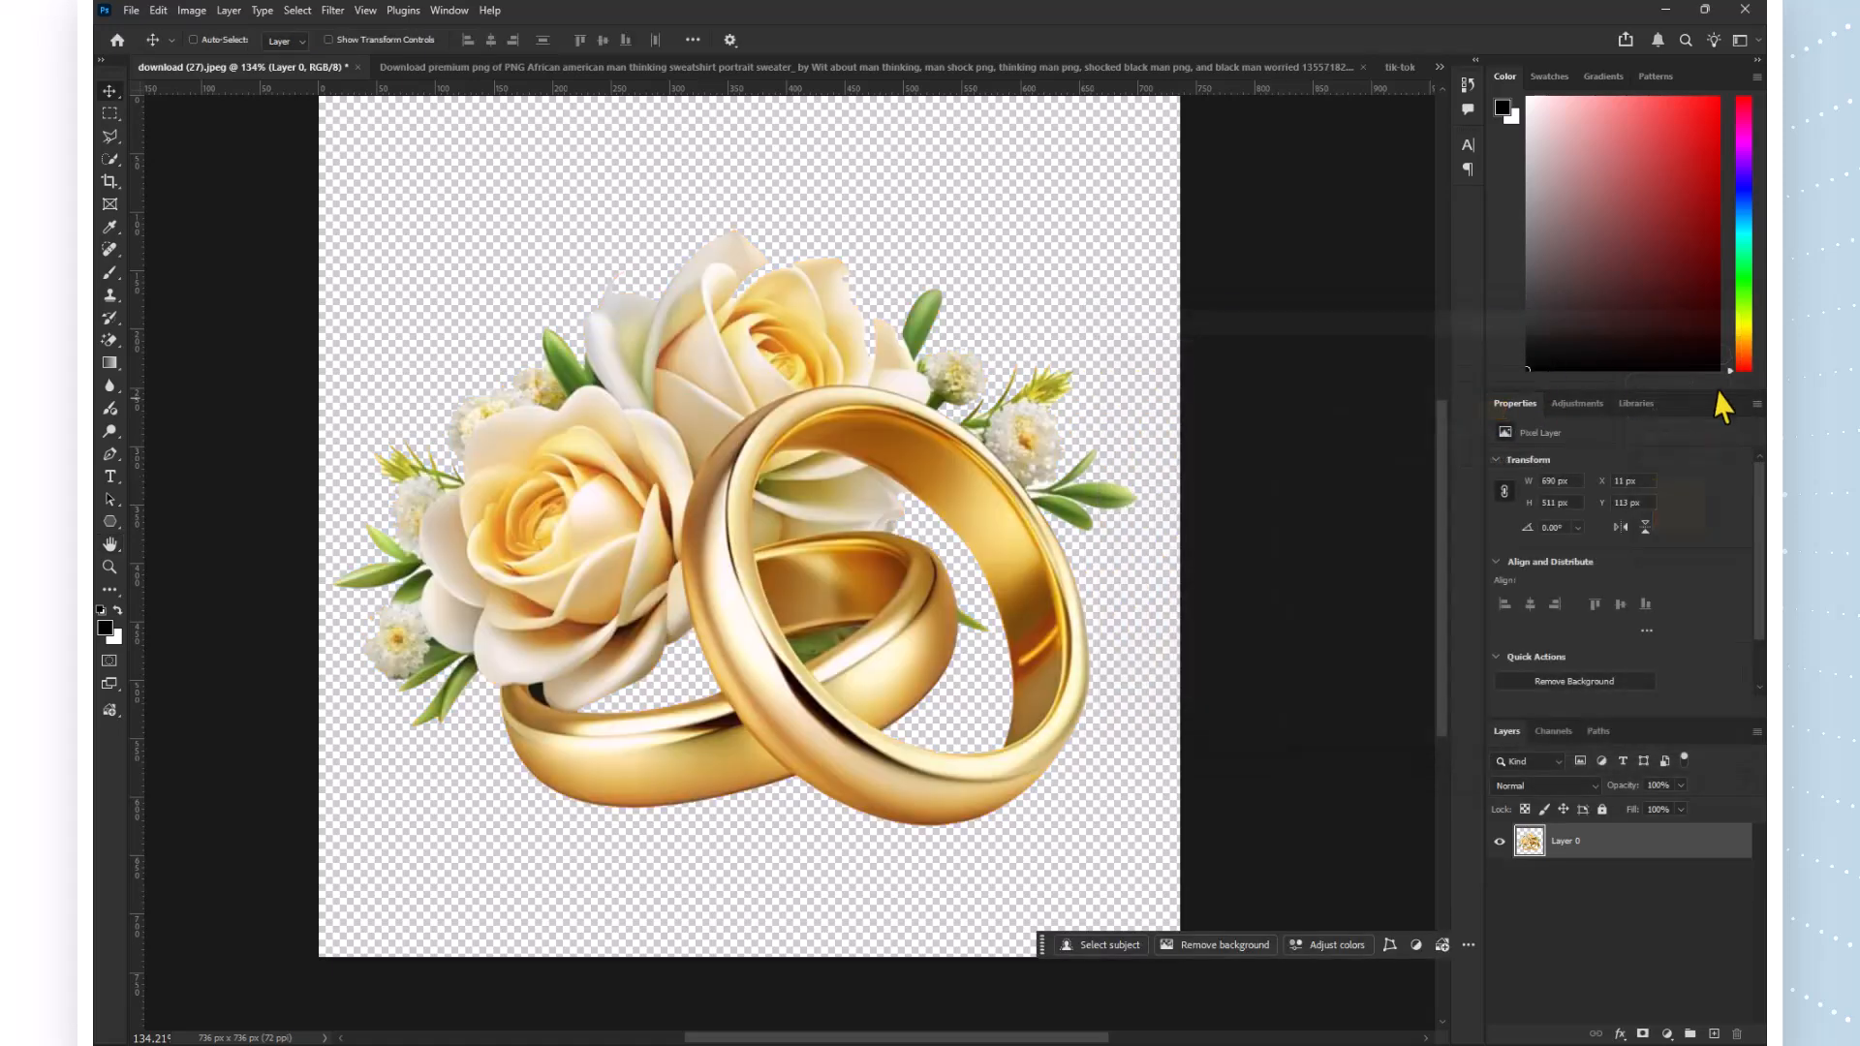
Switch to the Nike Air Zoom BB NXT.jpg document for a close view of the red shoe.
{"action": "left_click", "coordinate": [1399, 67]}
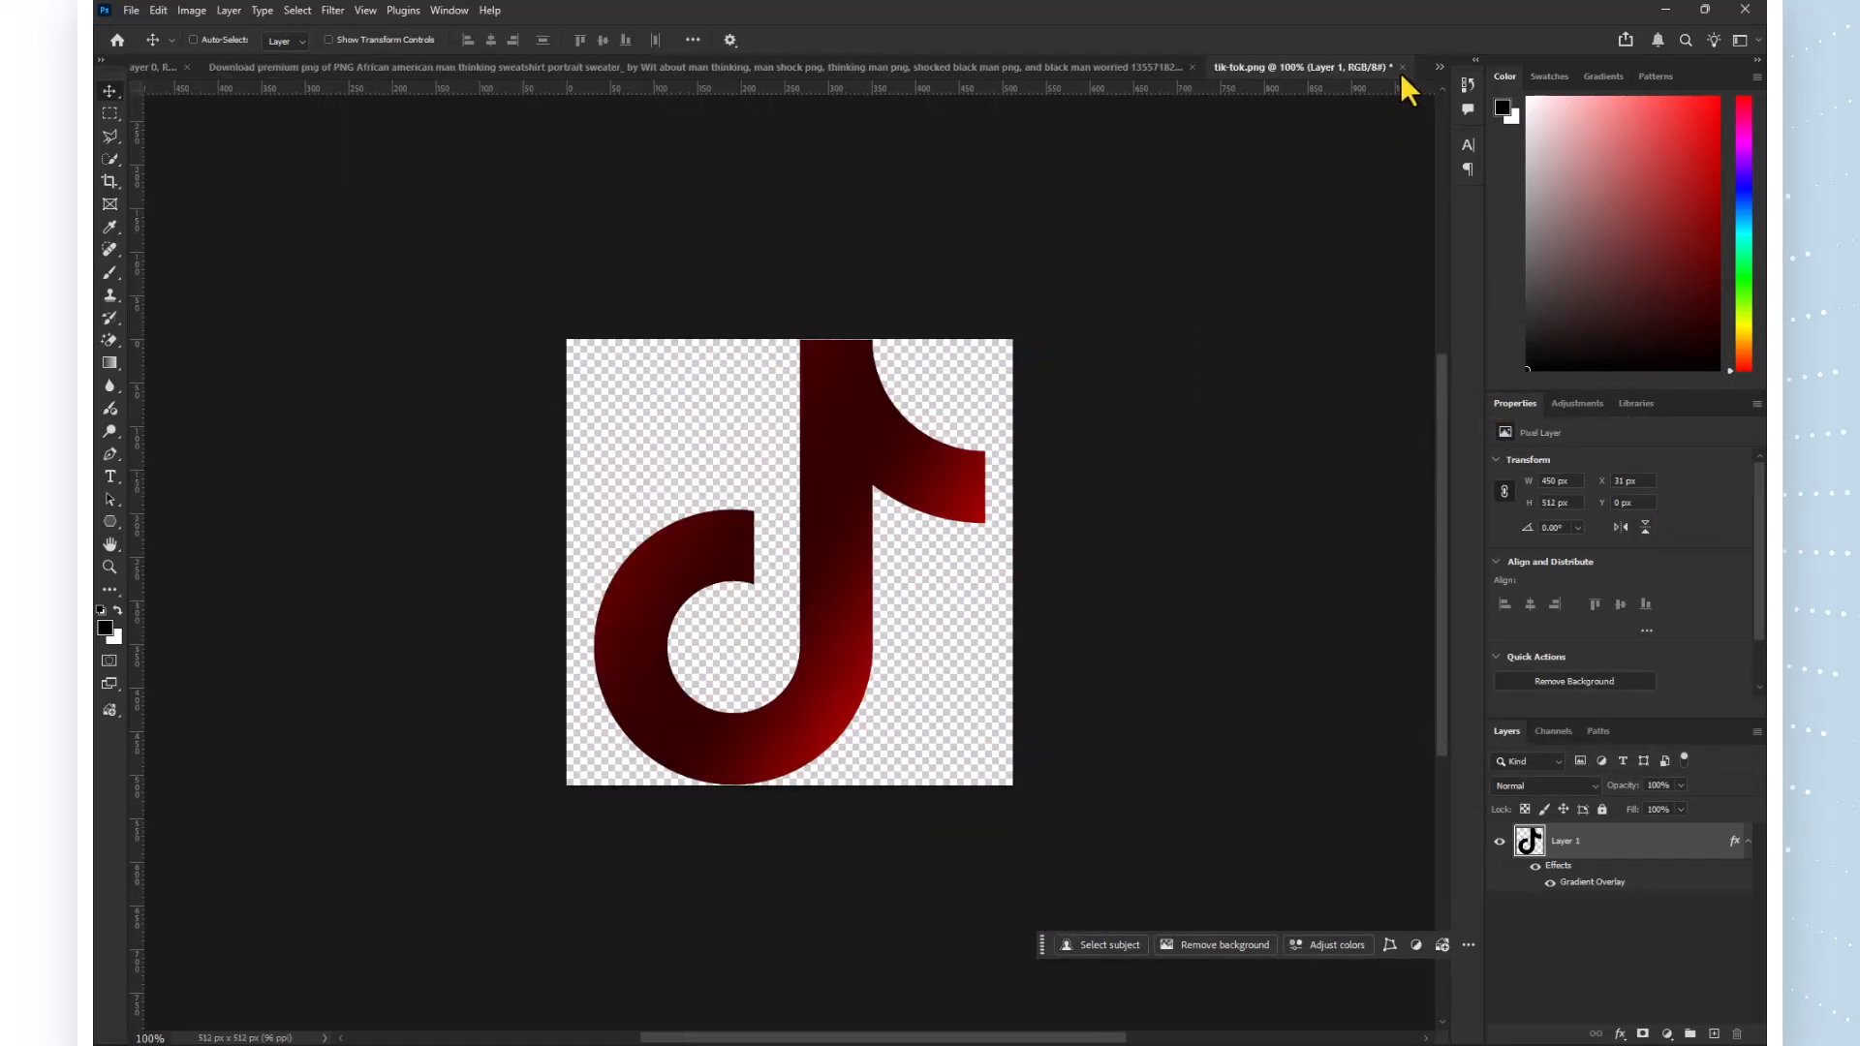
{"action": "left_click", "coordinate": [1439, 67]}
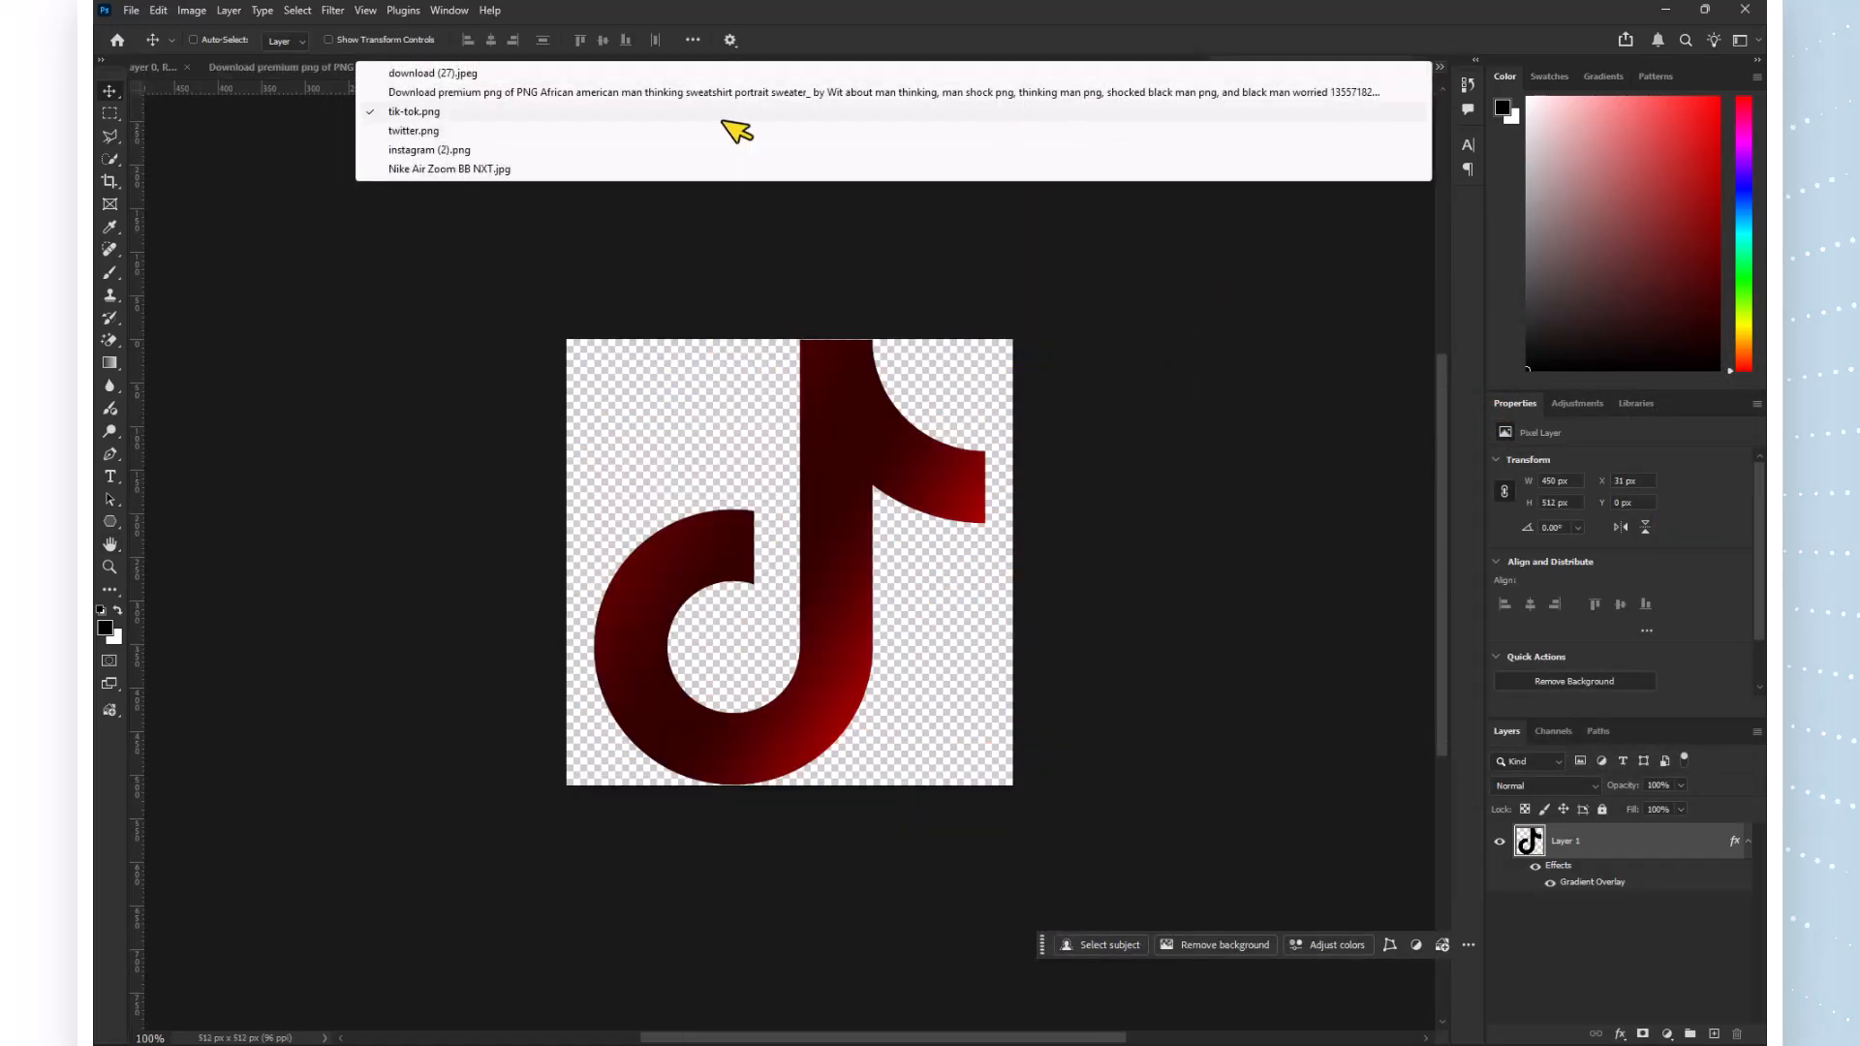
{"action": "left_click", "coordinate": [575, 170]}
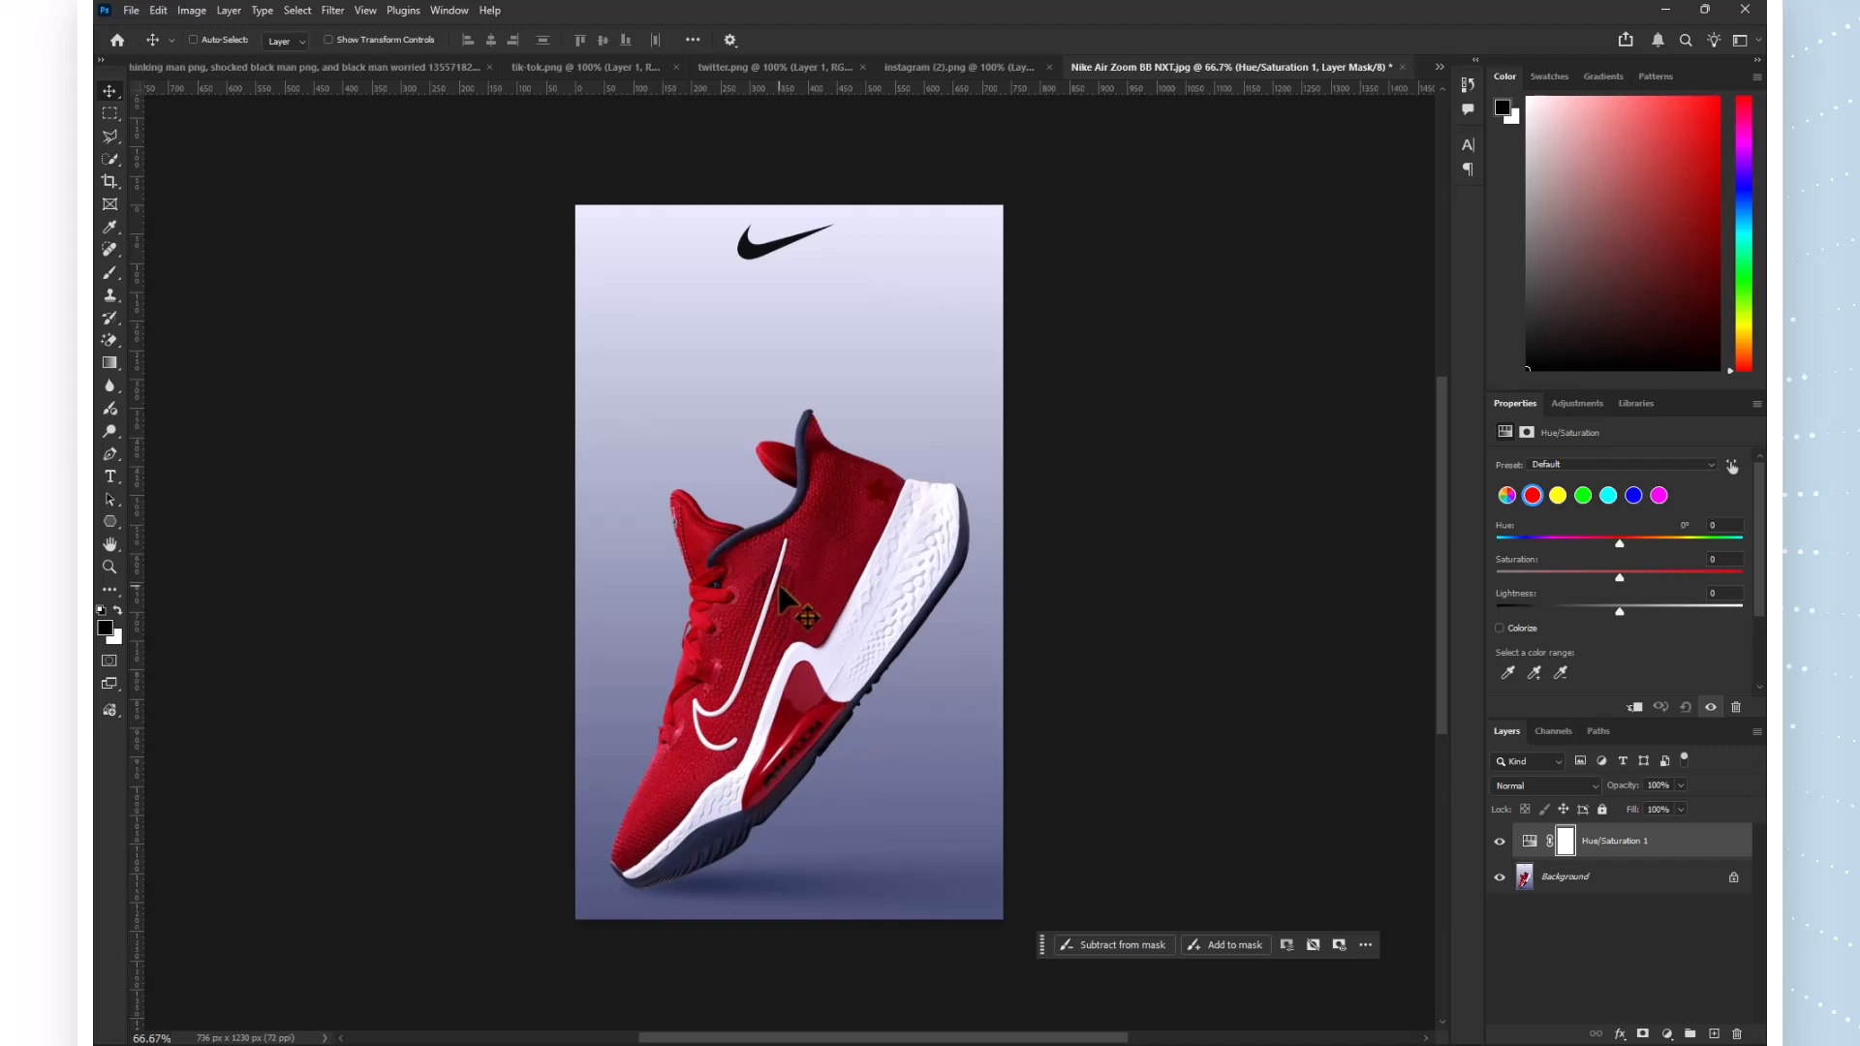
{"action": "scroll", "coordinate": [781, 602], "scroll_direction": "up", "scroll_amount": 3}
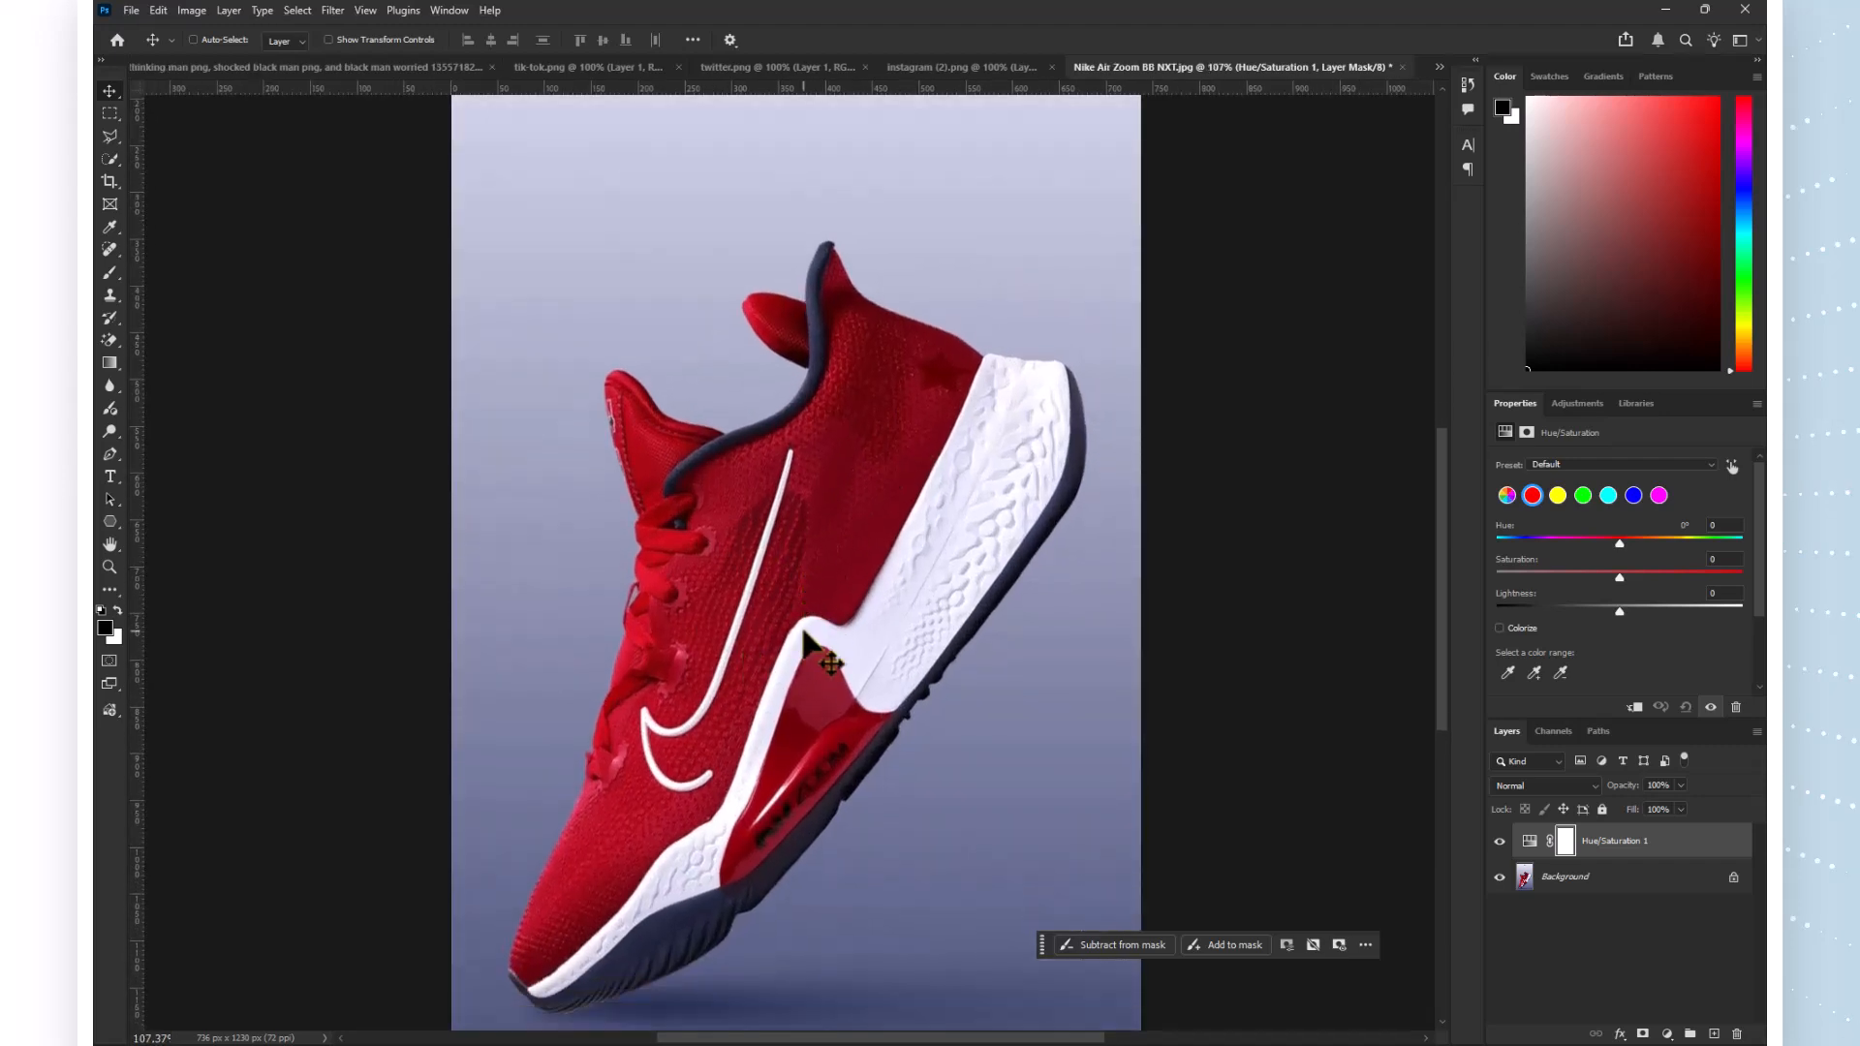
Delete the Hue/Saturation adjustment layer from the shoe document and convert its background into a regular layer.
{"action": "left_click", "coordinate": [1647, 851]}
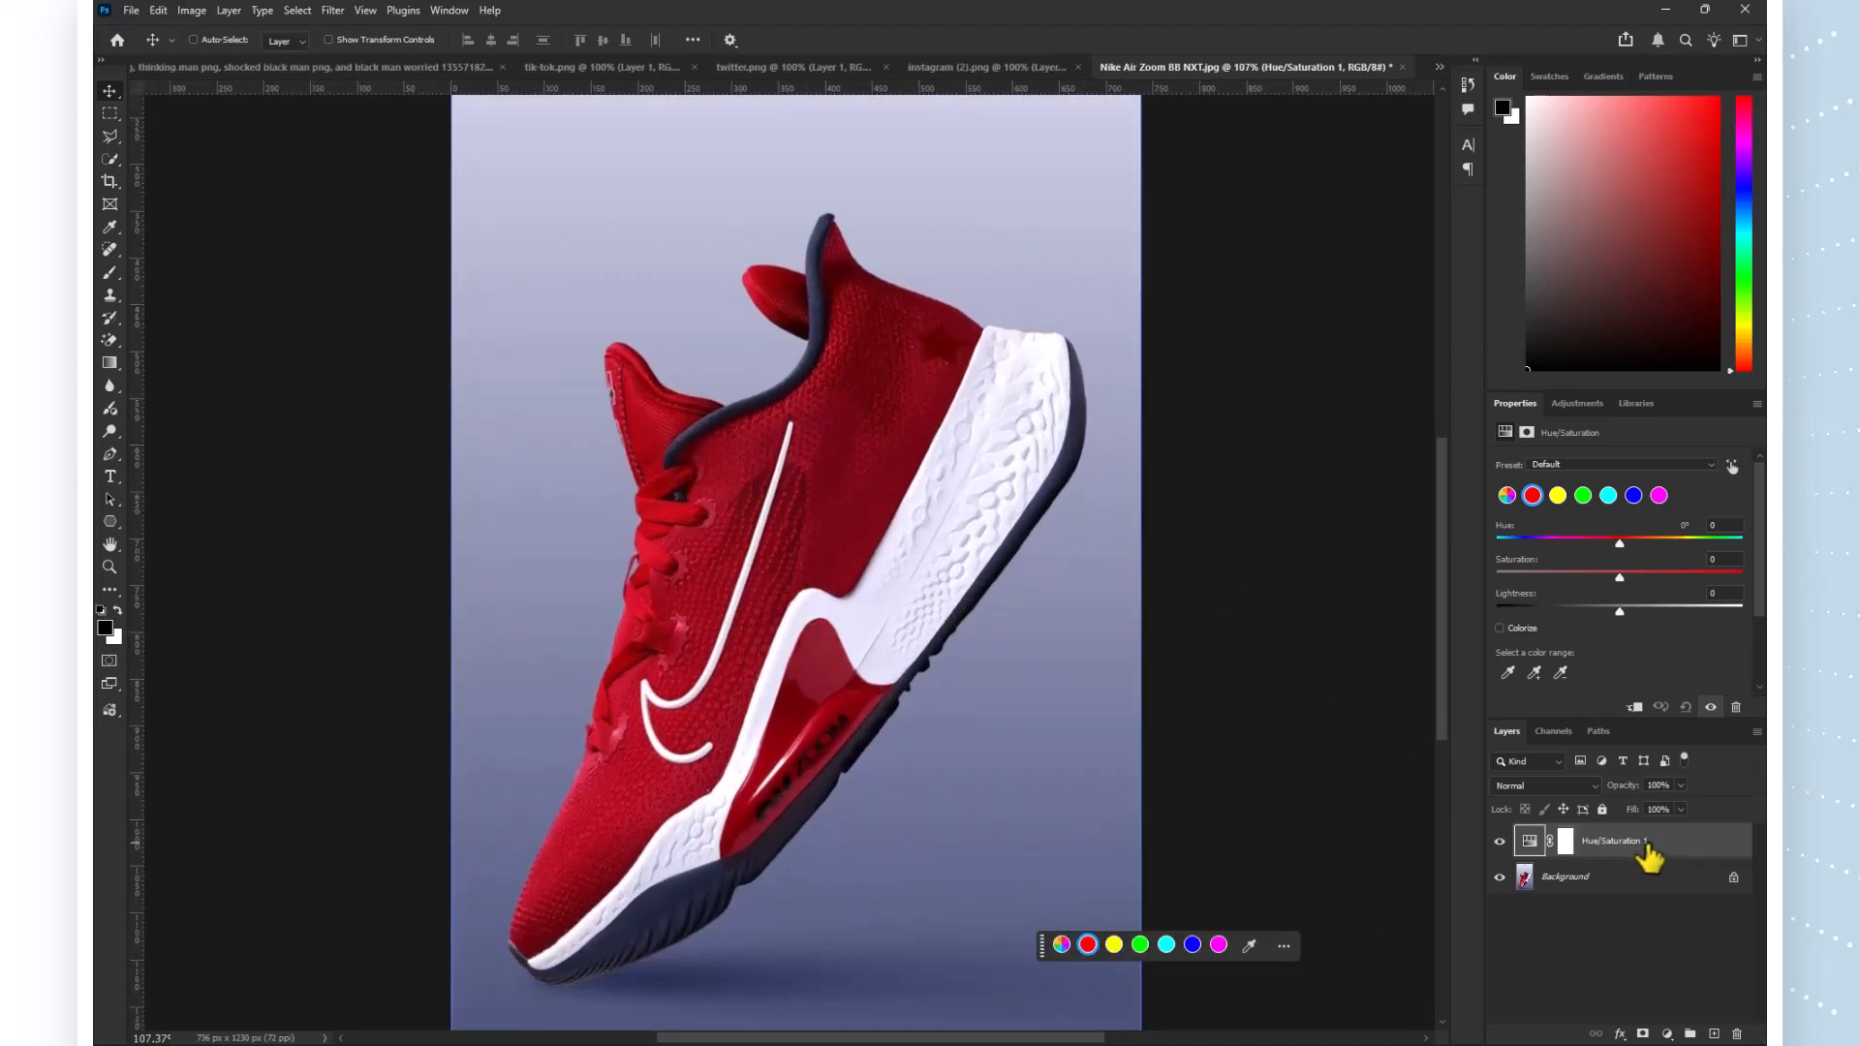
{"action": "key", "text": "Delete"}
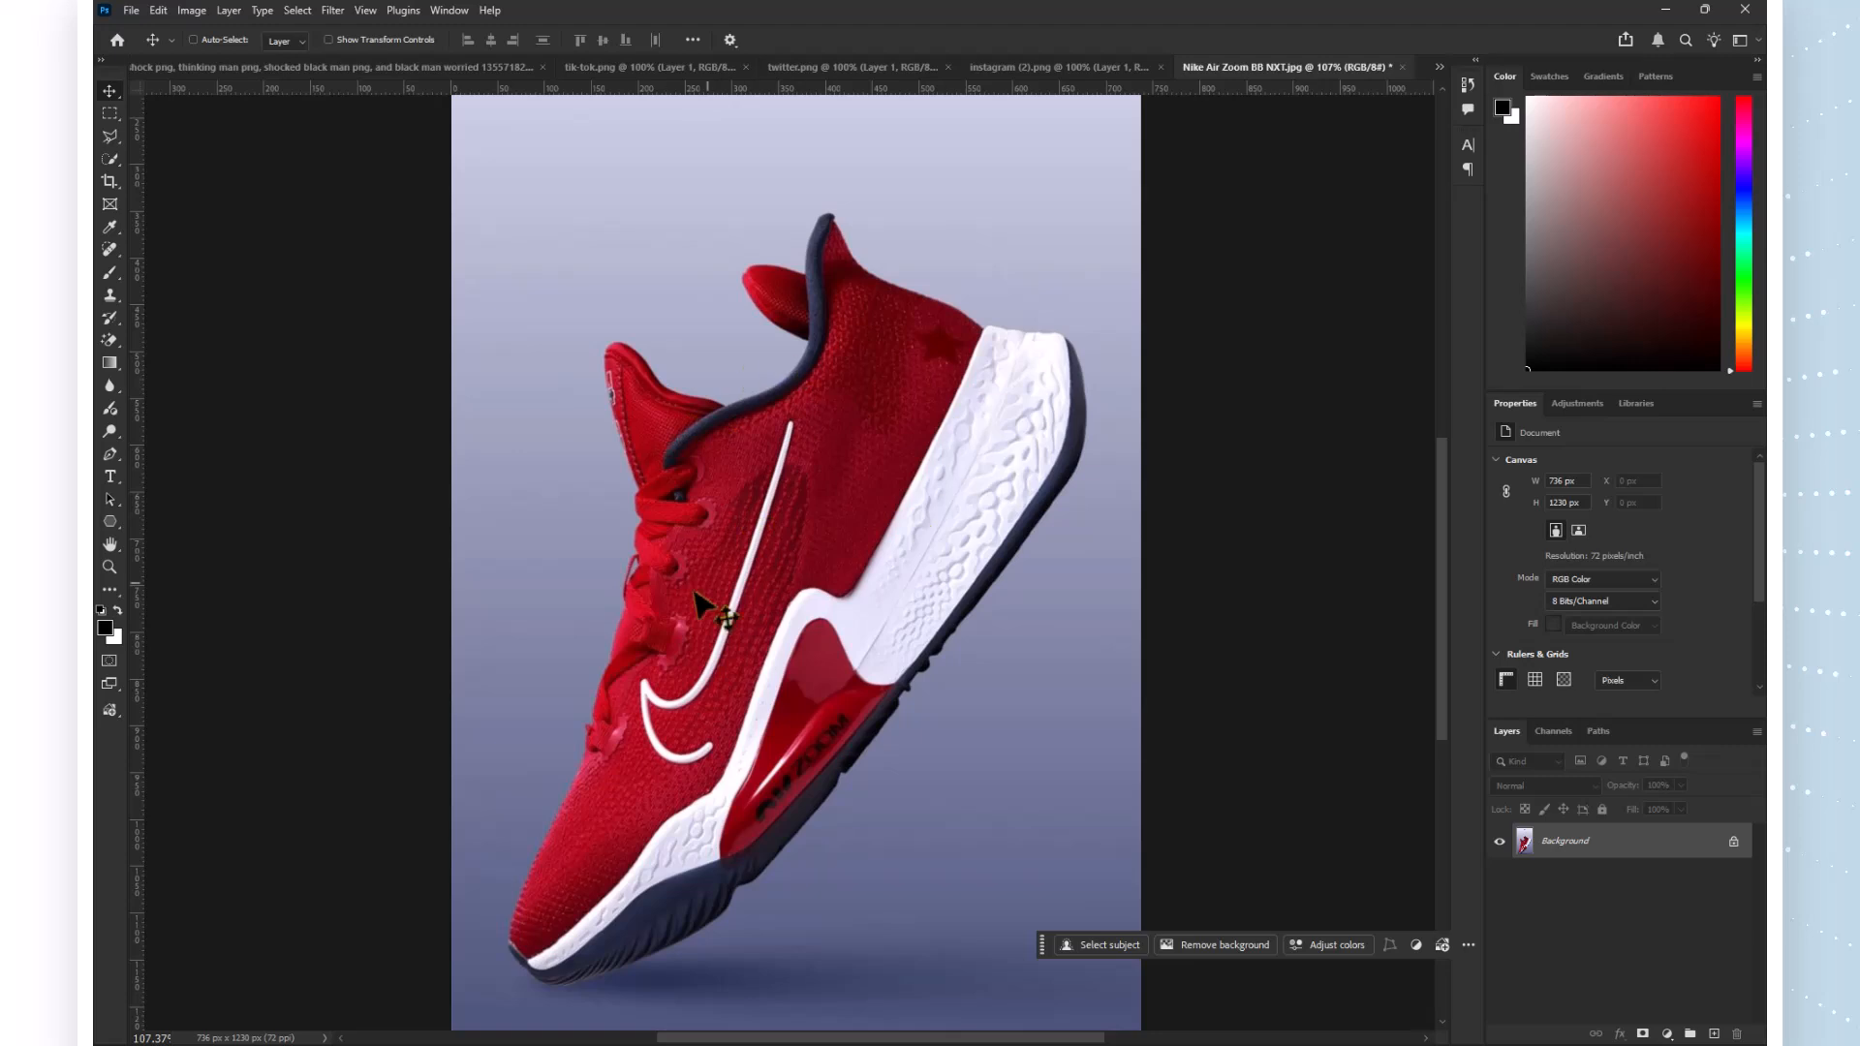
{"action": "double_click", "coordinate": [1701, 843]}
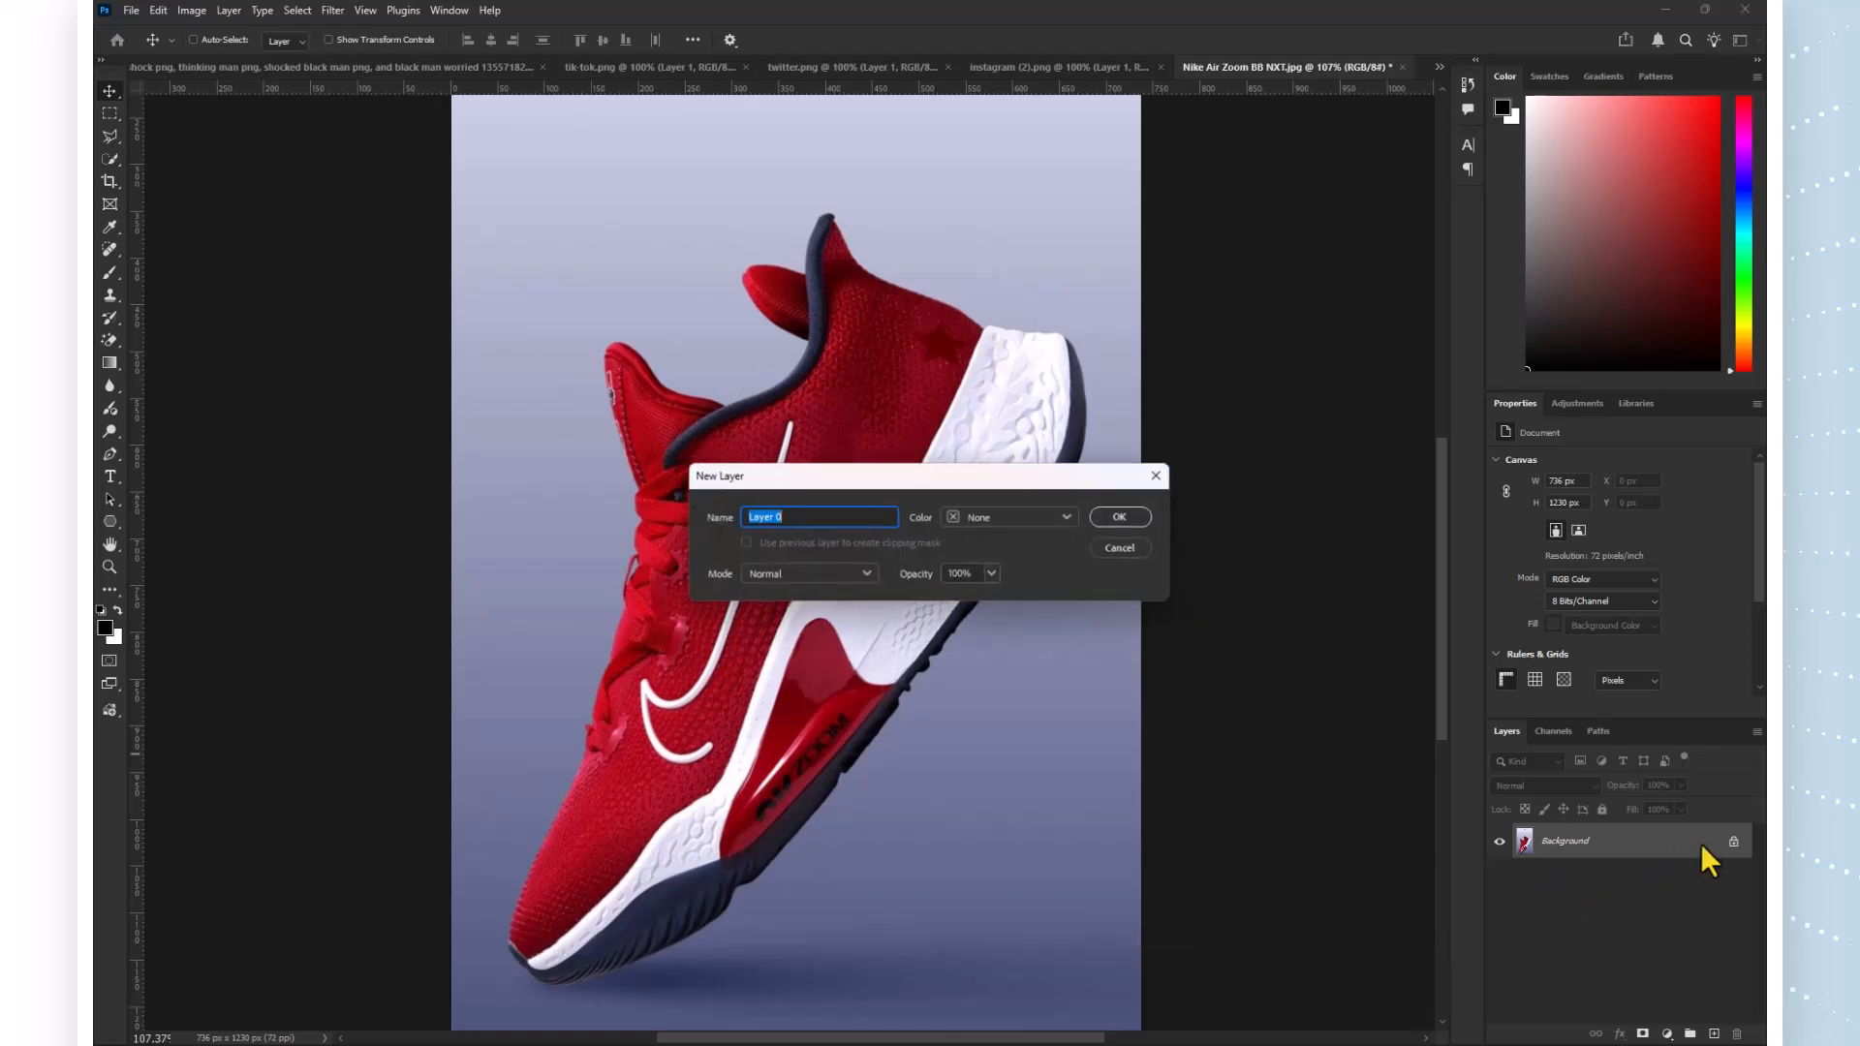
{"action": "left_click", "coordinate": [1141, 521]}
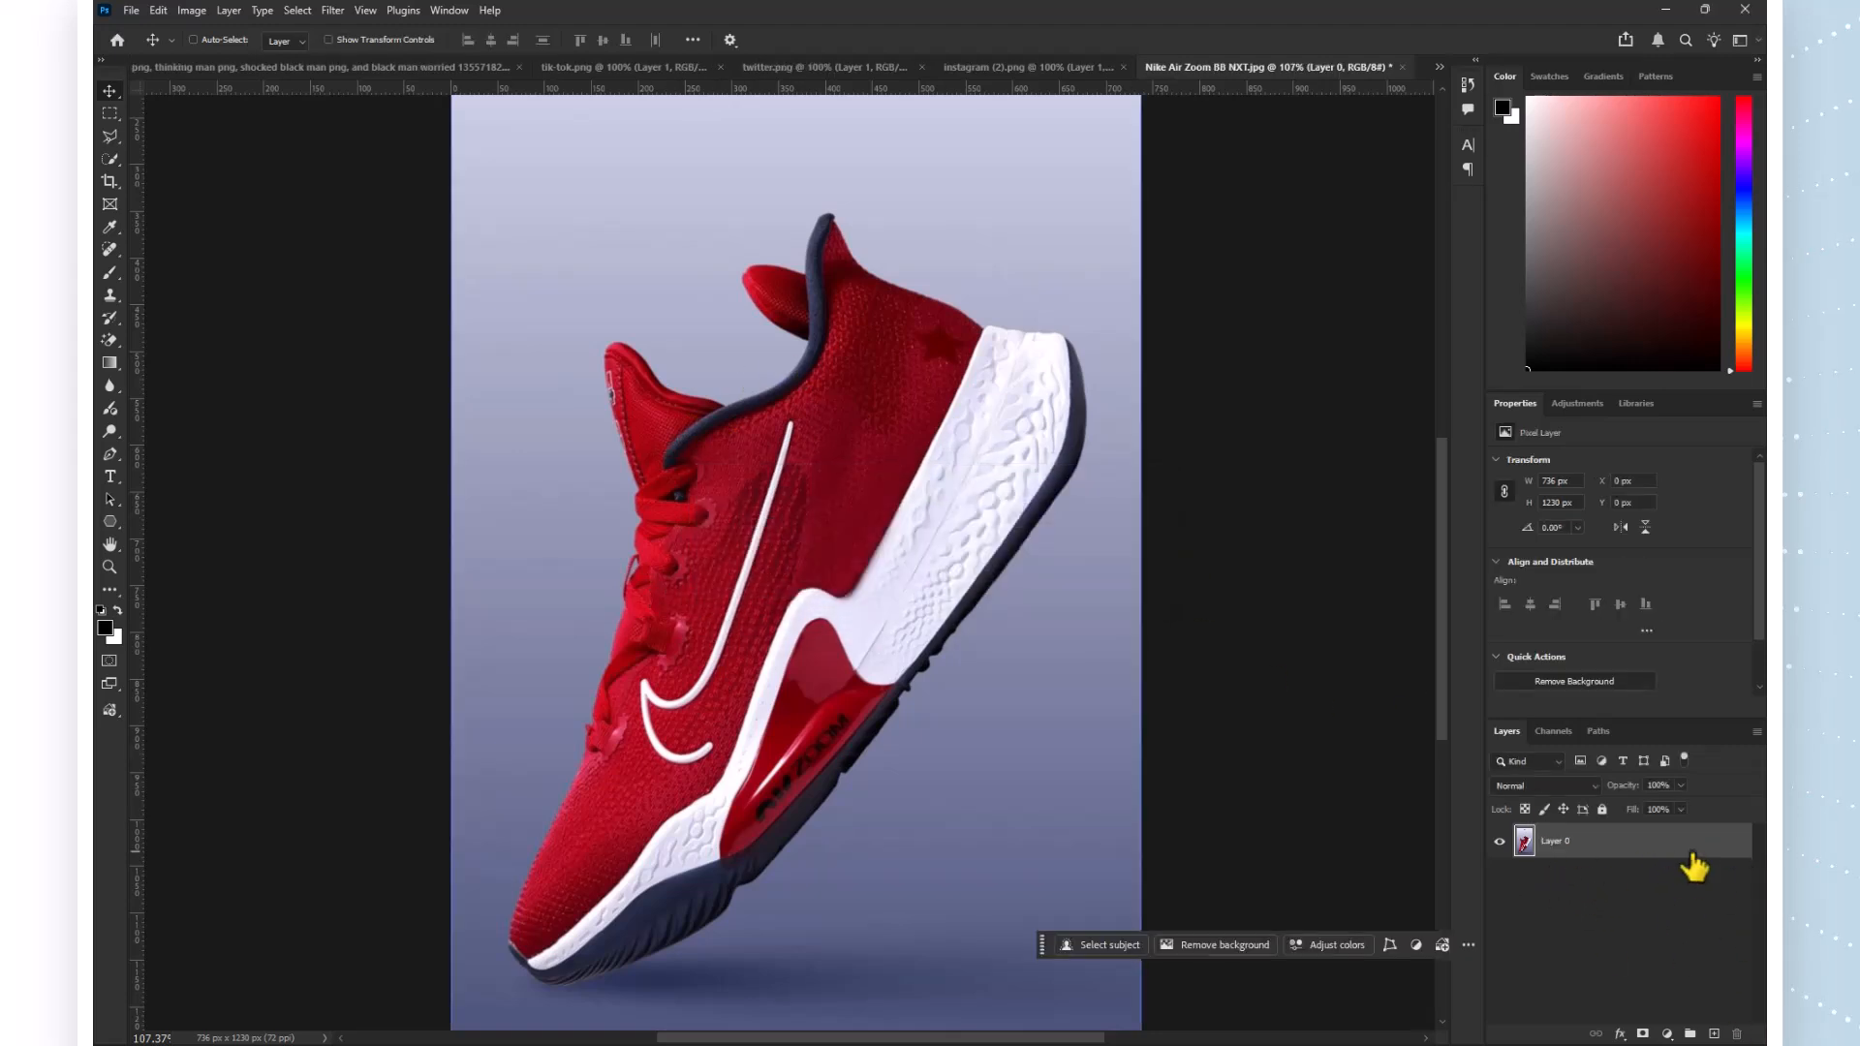
Try a golden yellow Color Overlay on the shoe layer and cancel it.
{"action": "double_click", "coordinate": [1690, 848]}
{"action": "left_click", "coordinate": [1163, 576]}
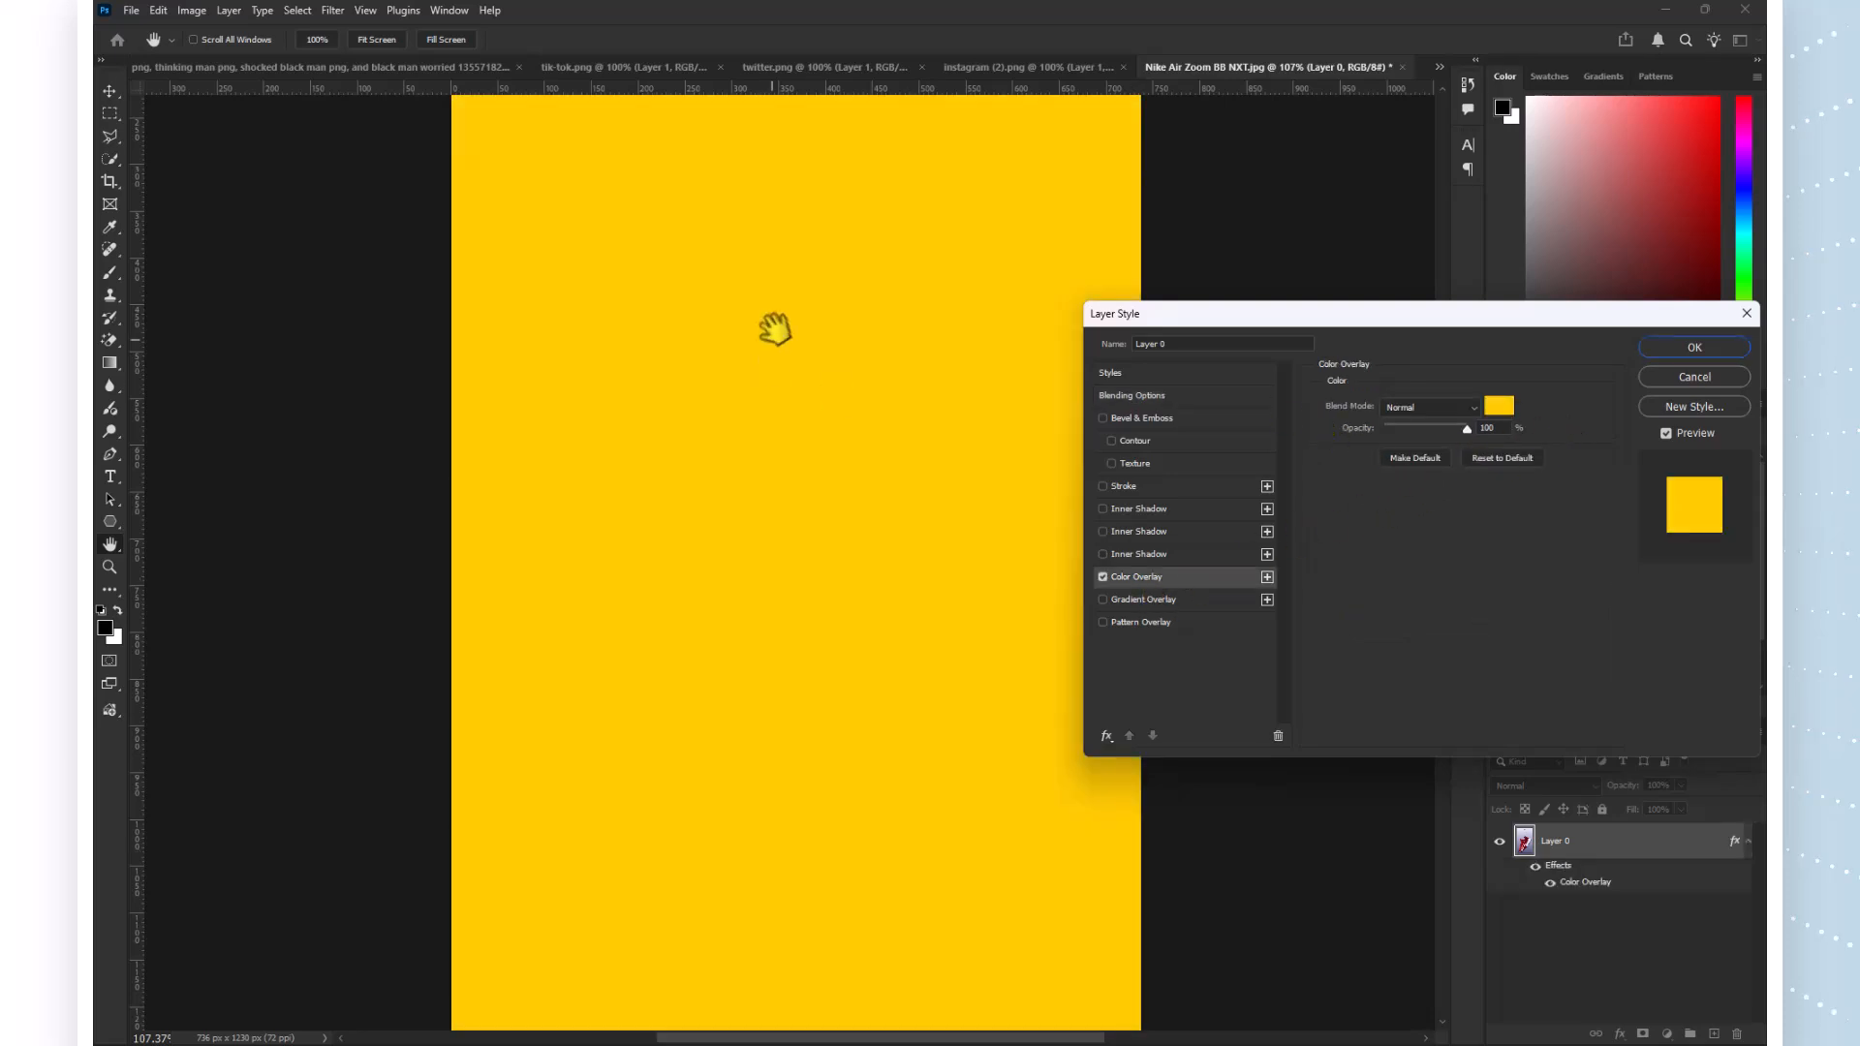
{"action": "left_click", "coordinate": [1688, 384]}
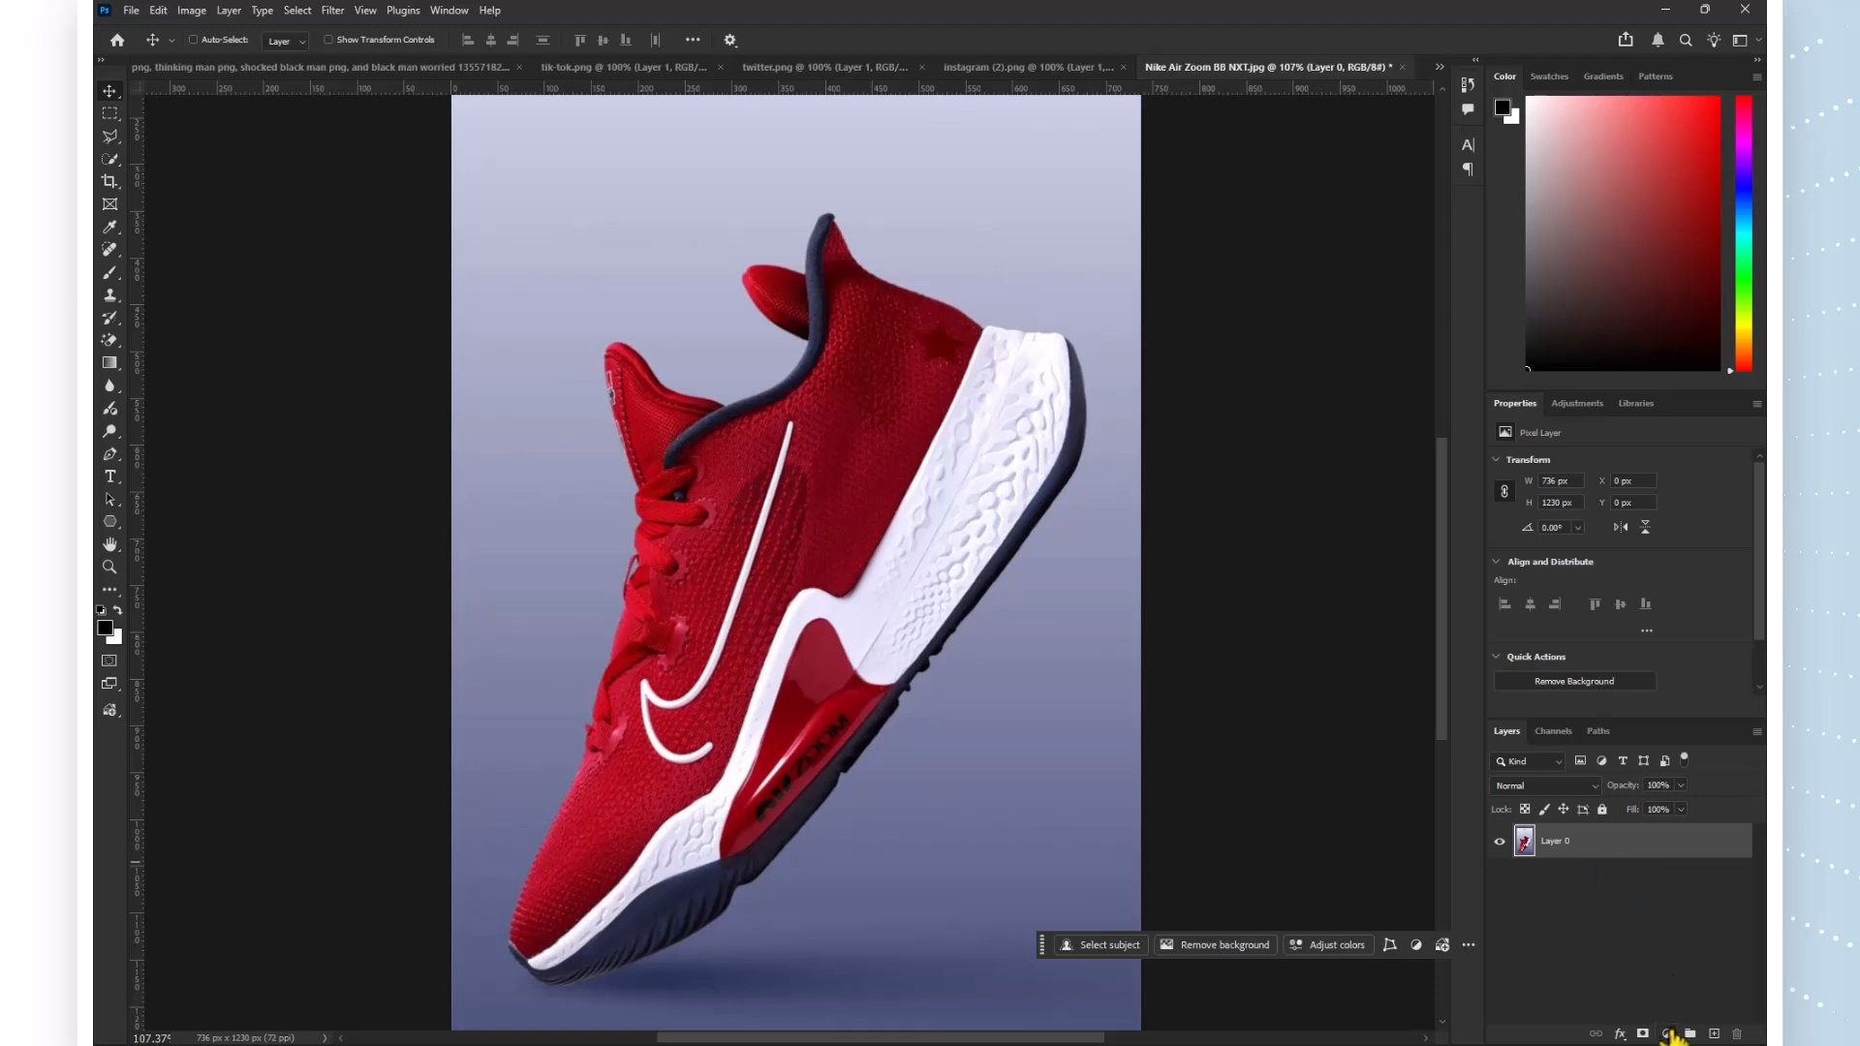
Add a Hue/Saturation adjustment layer above the shoe and shift the hue of the Reds to -106.
{"action": "left_click", "coordinate": [1667, 1034]}
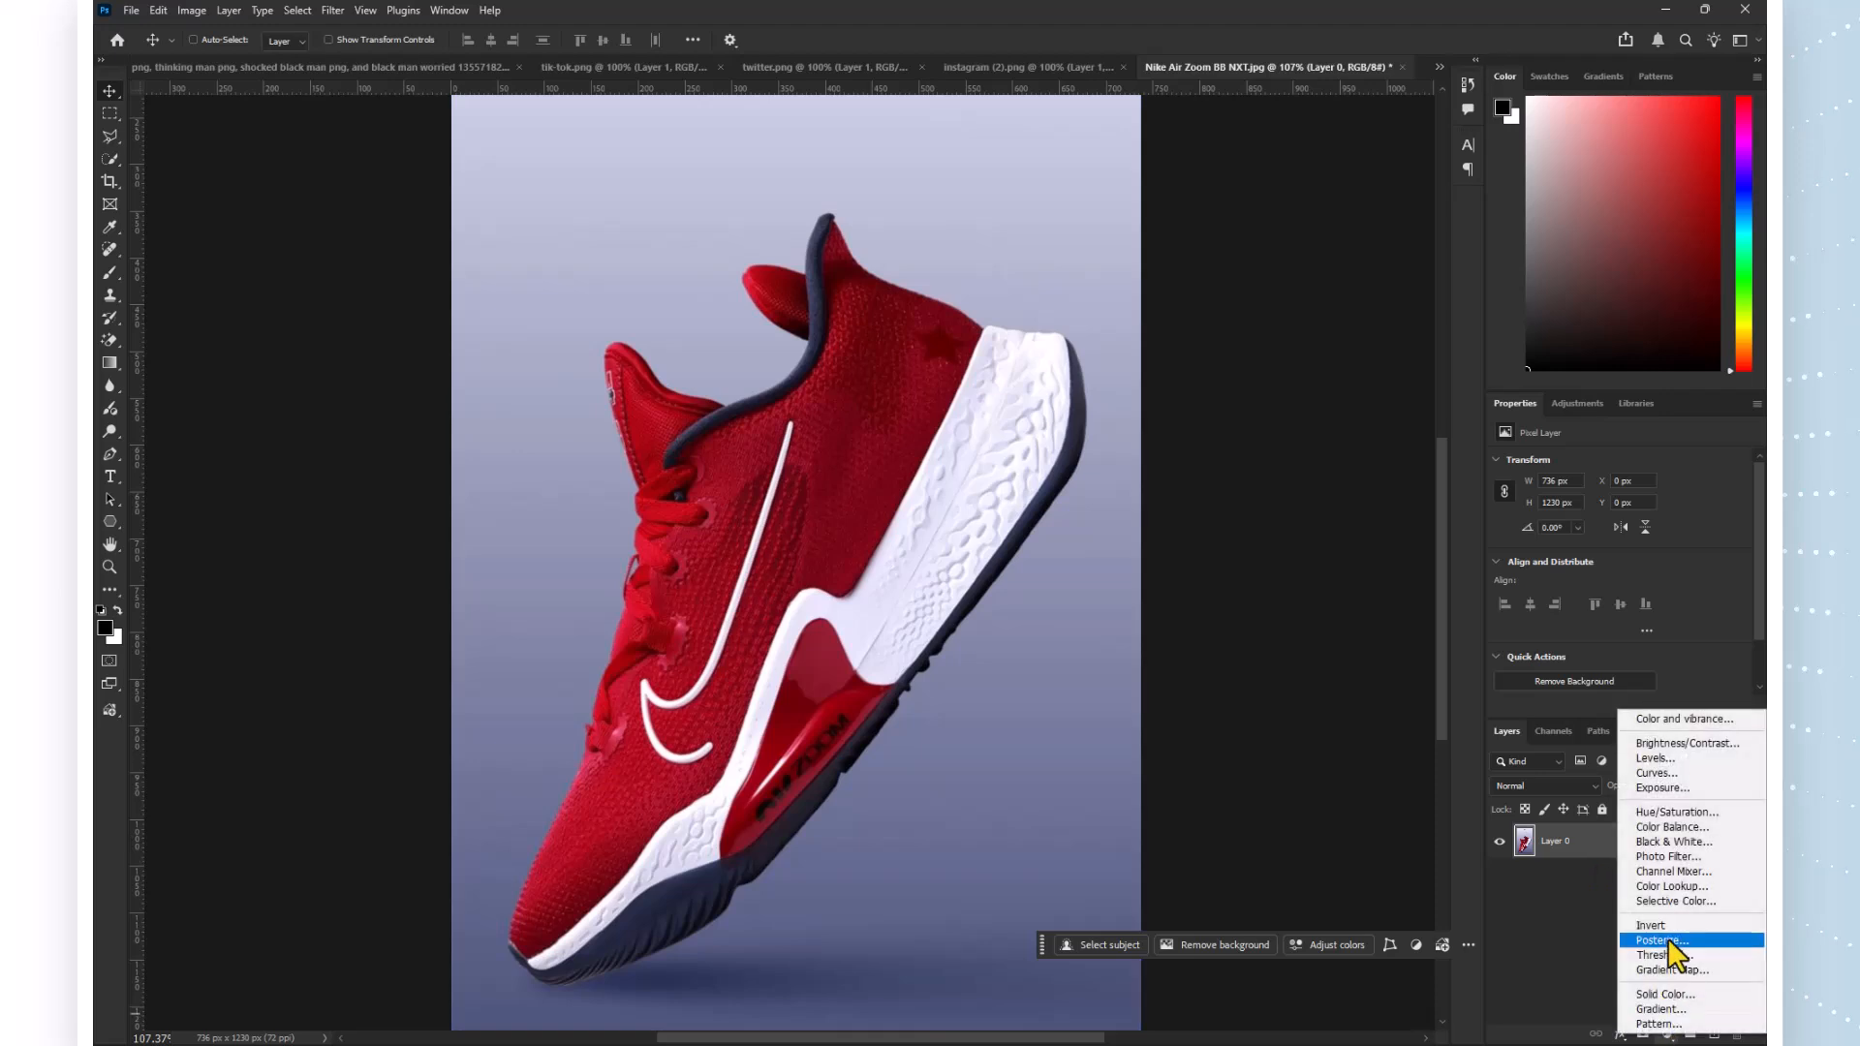
{"action": "left_click", "coordinate": [1663, 814]}
{"action": "left_click", "coordinate": [1620, 877]}
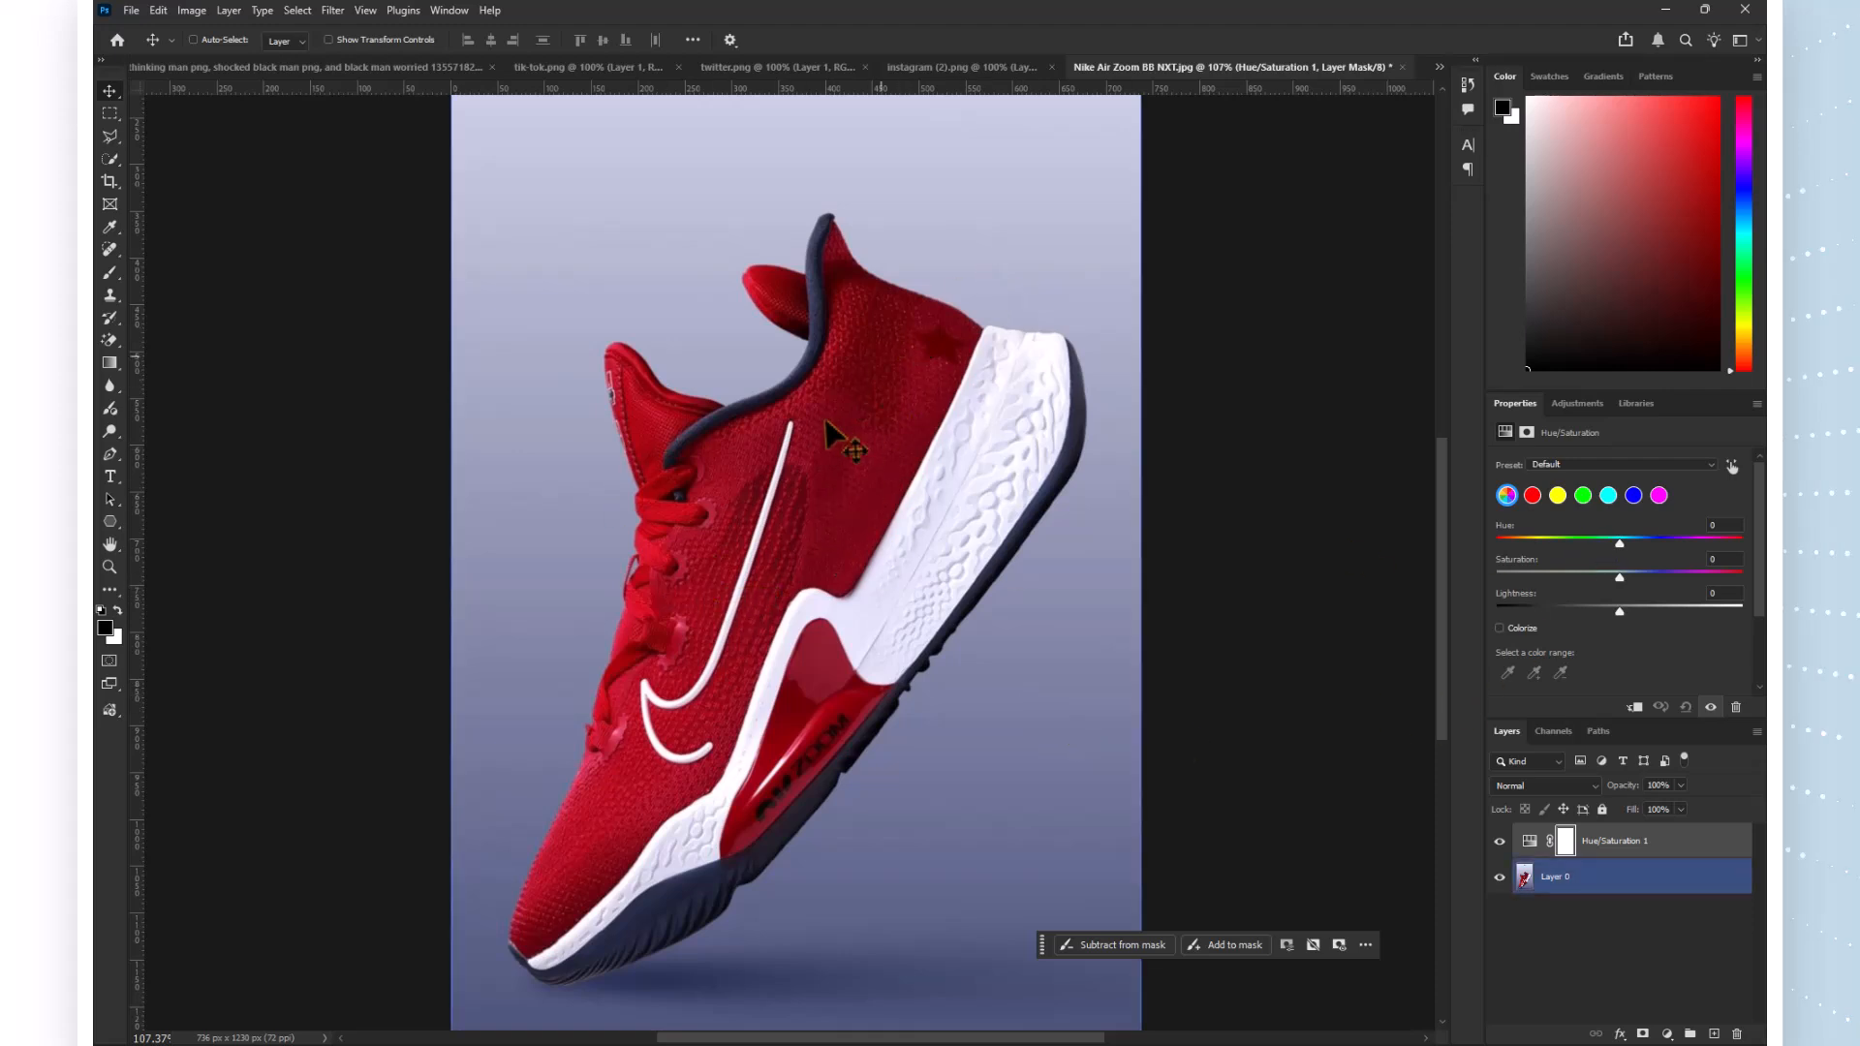
{"action": "left_click", "coordinate": [1533, 498]}
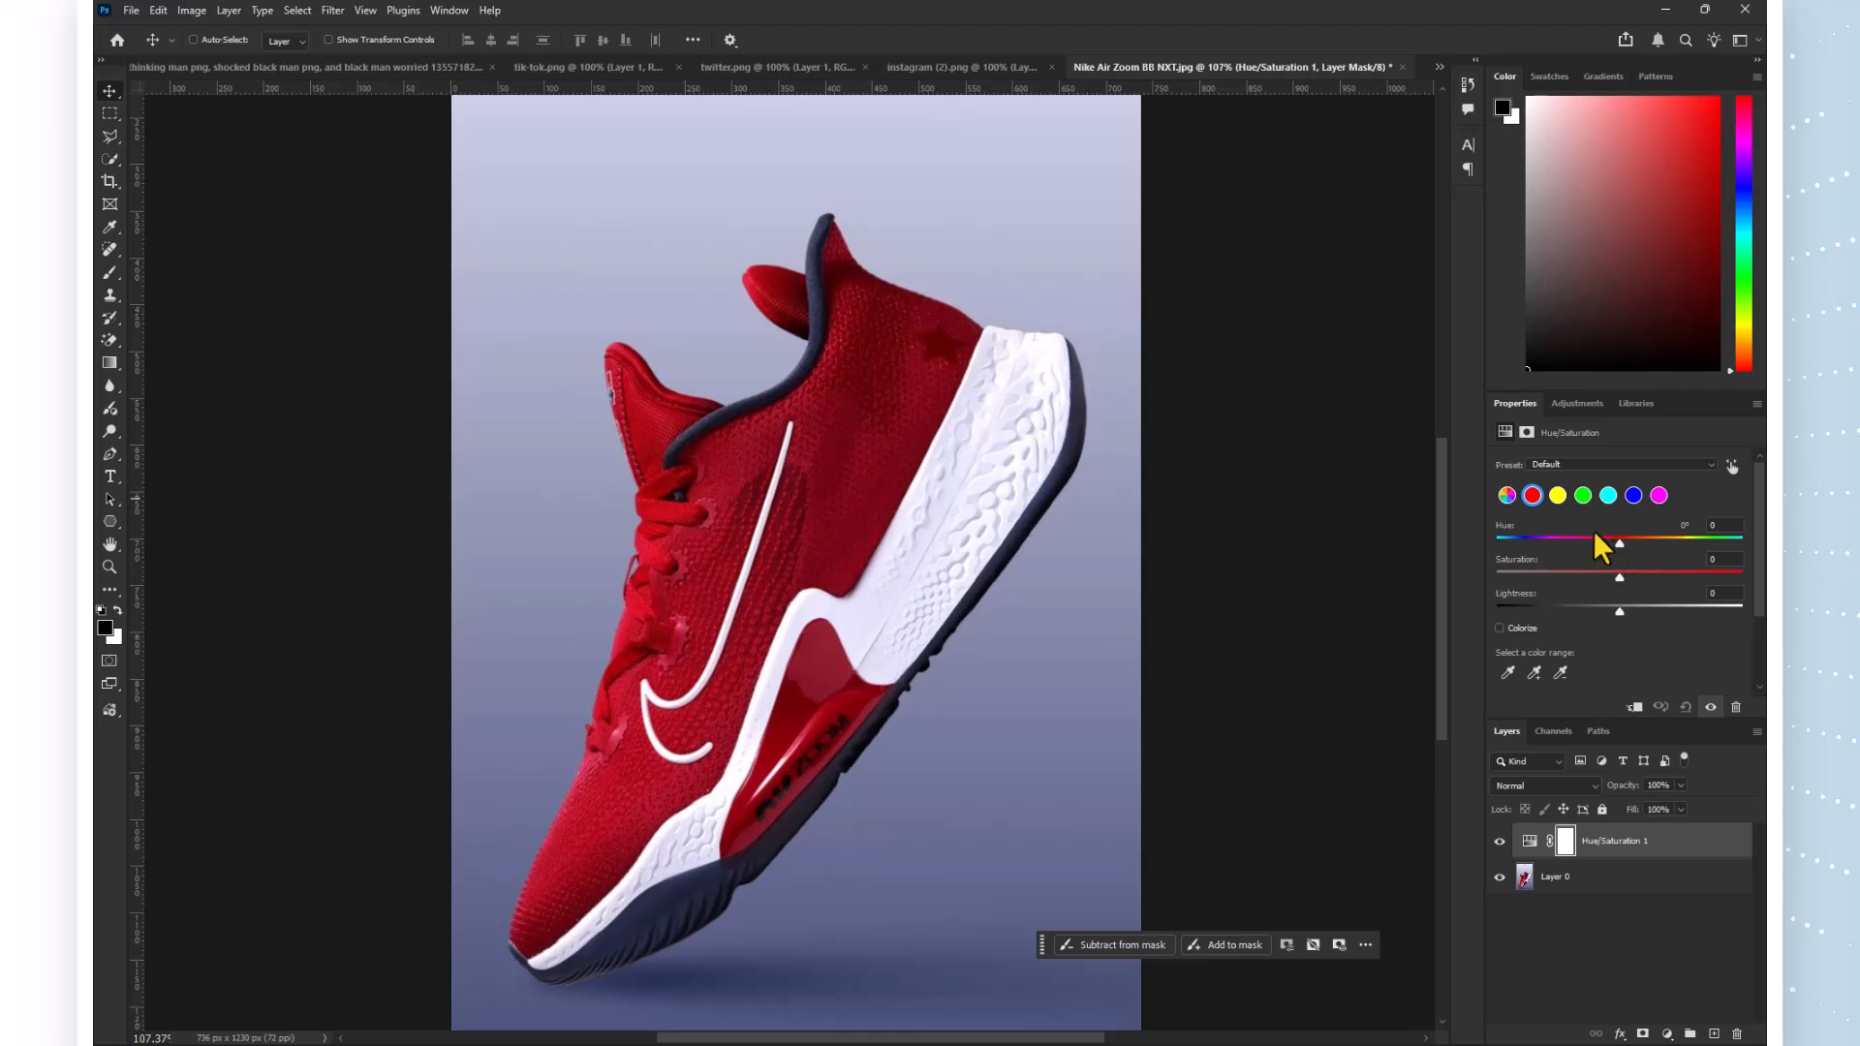
{"action": "left_click_drag", "start_coordinate": [1619, 547], "coordinate": [1531, 560]}
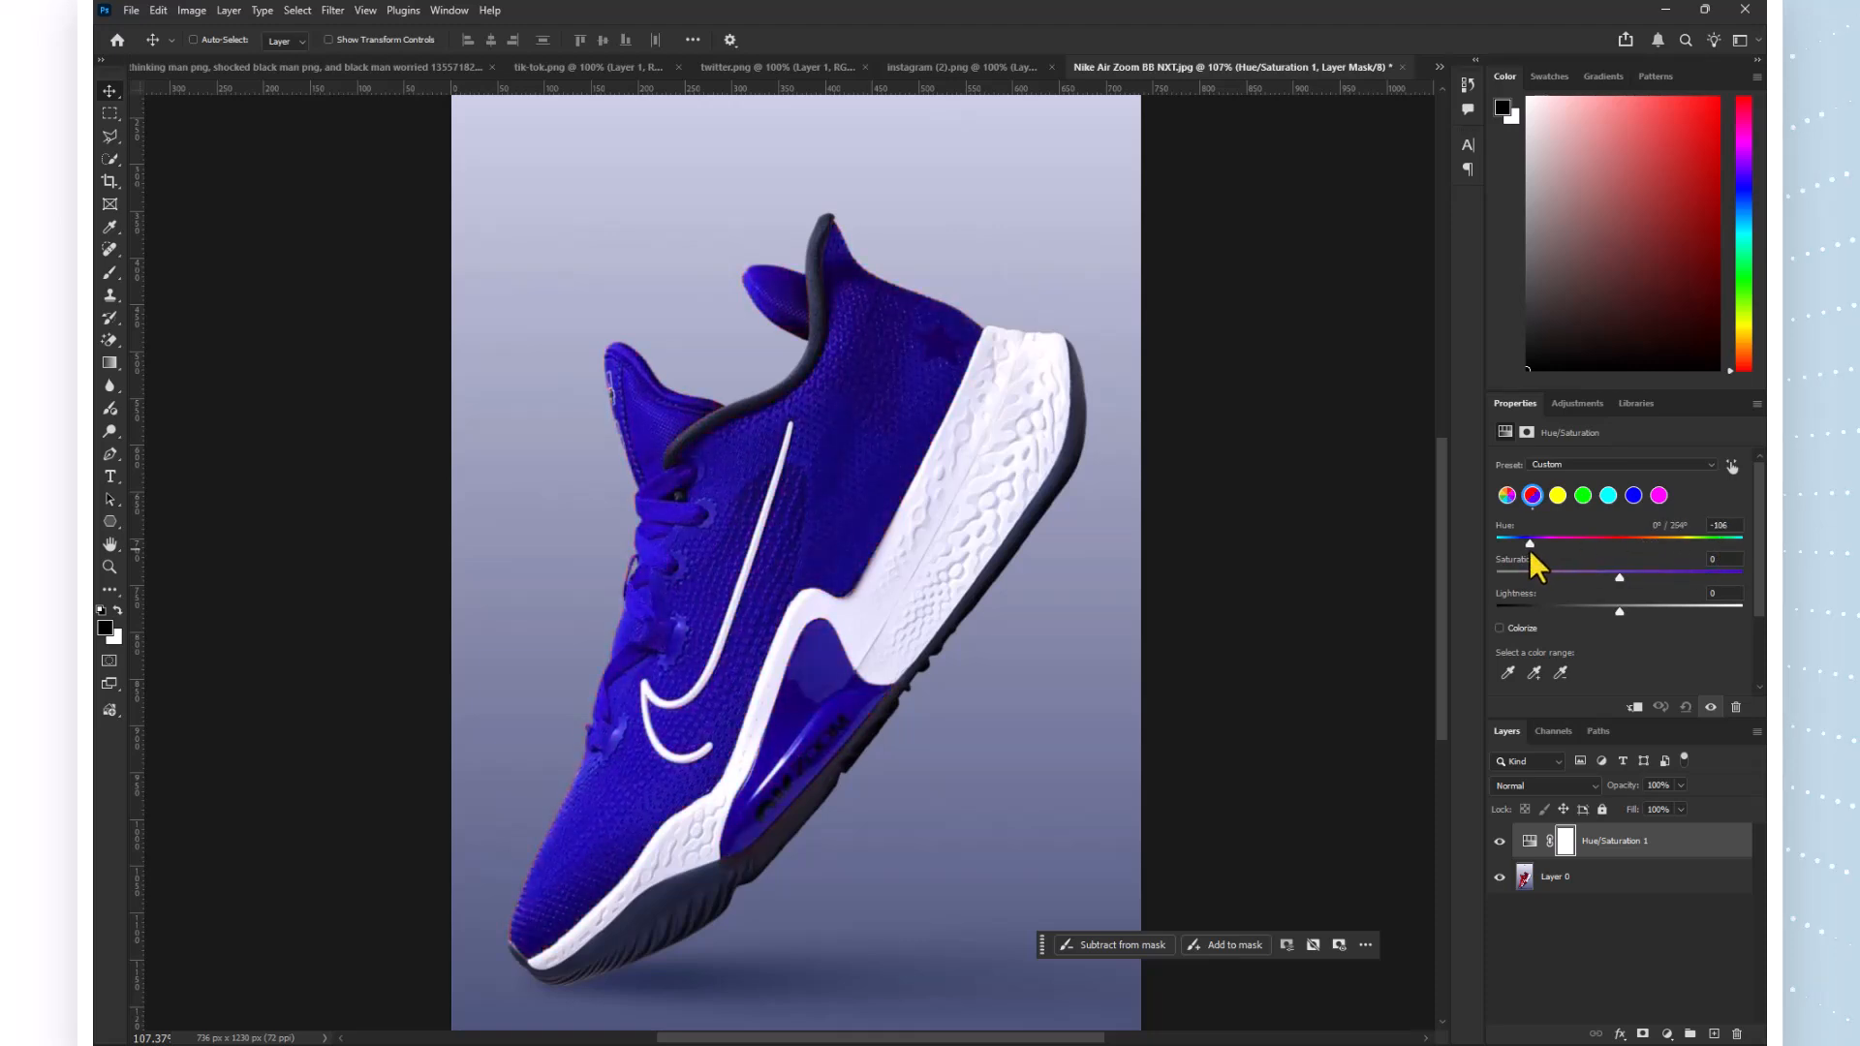
Fine-tune the shoe's Reds to hue -111, saturation -18 and lightness 0.
{"action": "left_click_drag", "start_coordinate": [1619, 576], "coordinate": [1662, 616]}
{"action": "left_click", "coordinate": [1720, 595]}
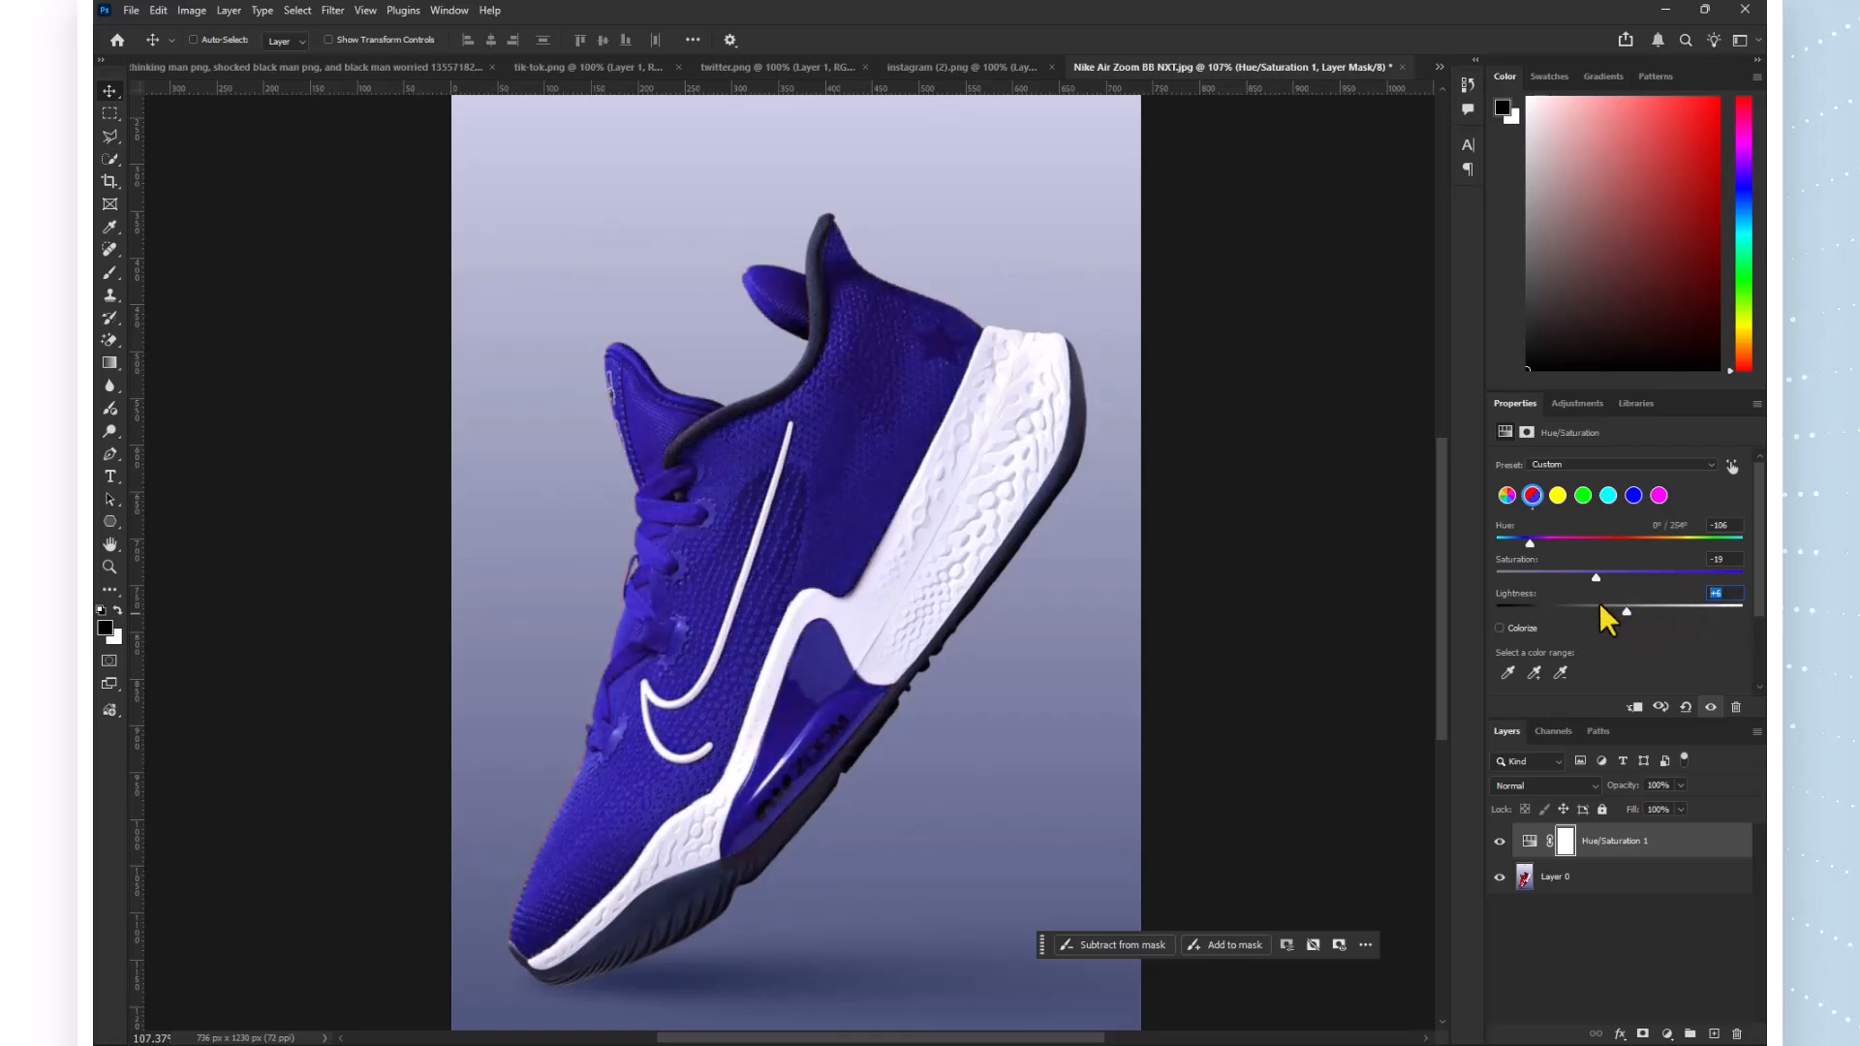
{"action": "type", "text": "-"}
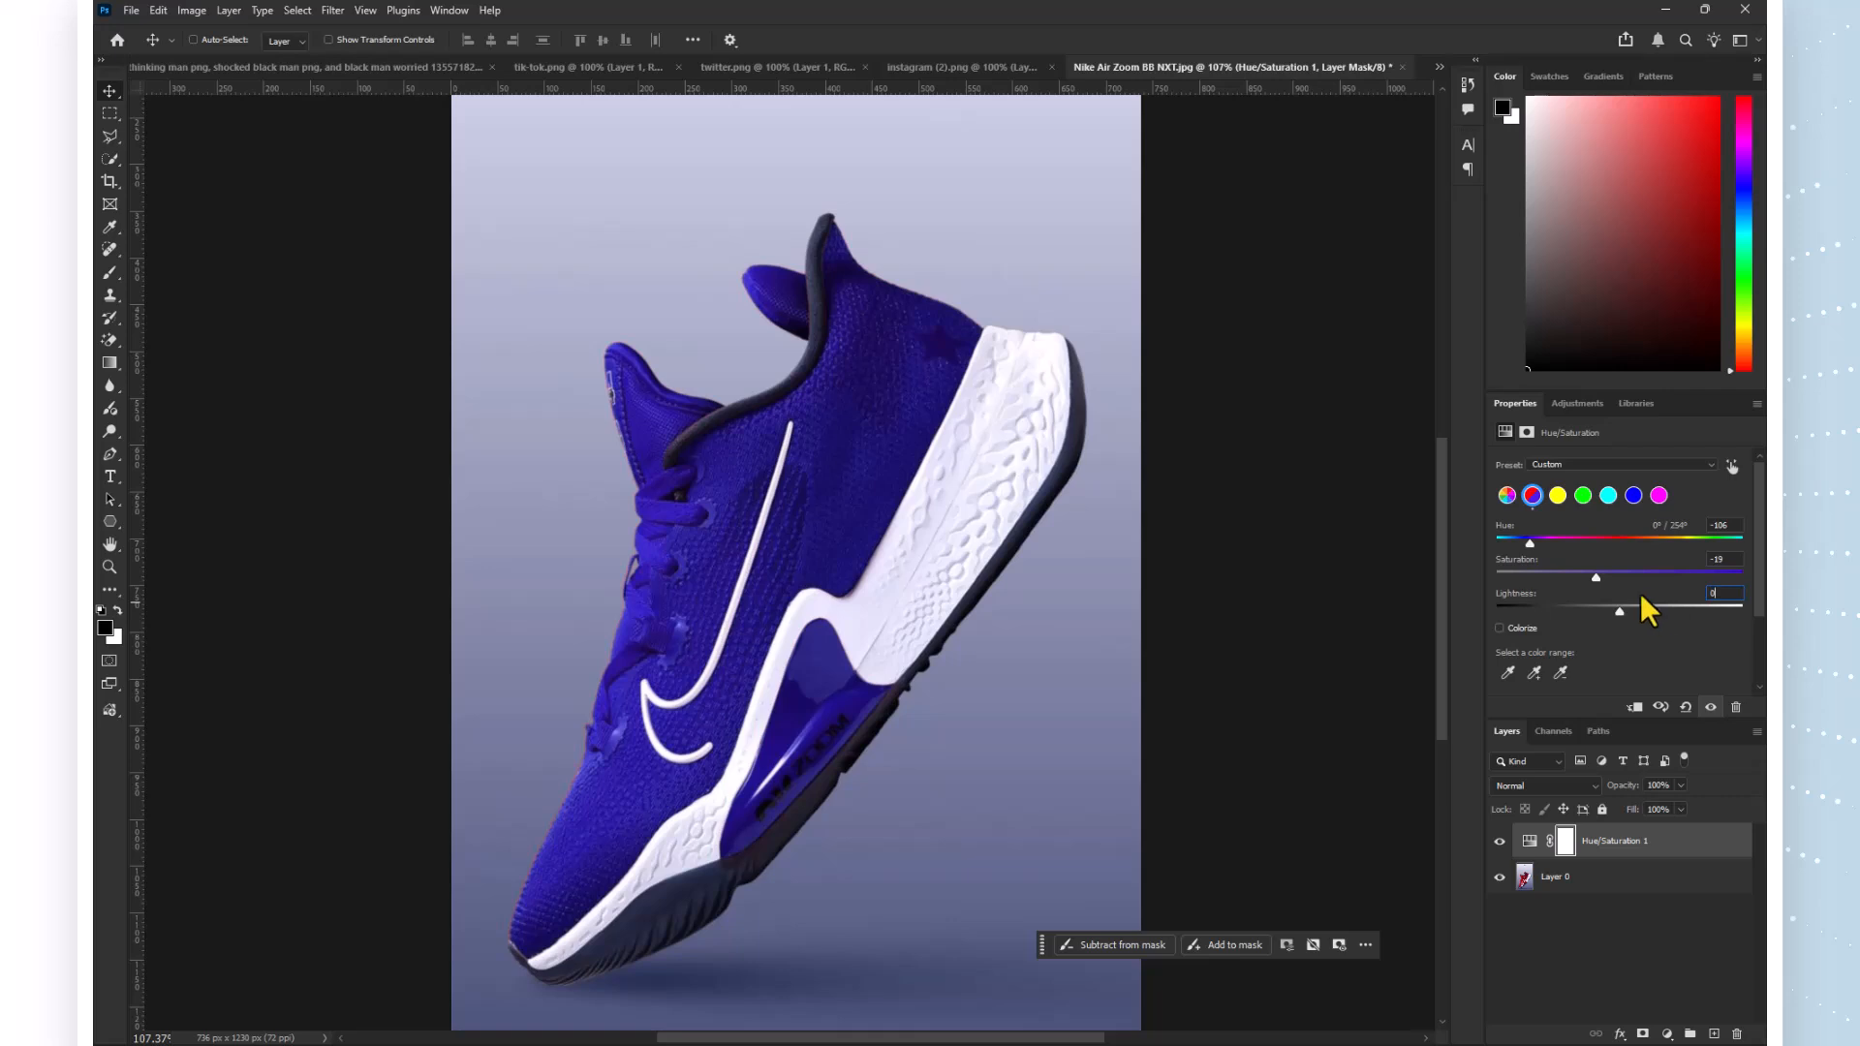
{"action": "left_click_drag", "start_coordinate": [1600, 580], "coordinate": [1678, 565]}
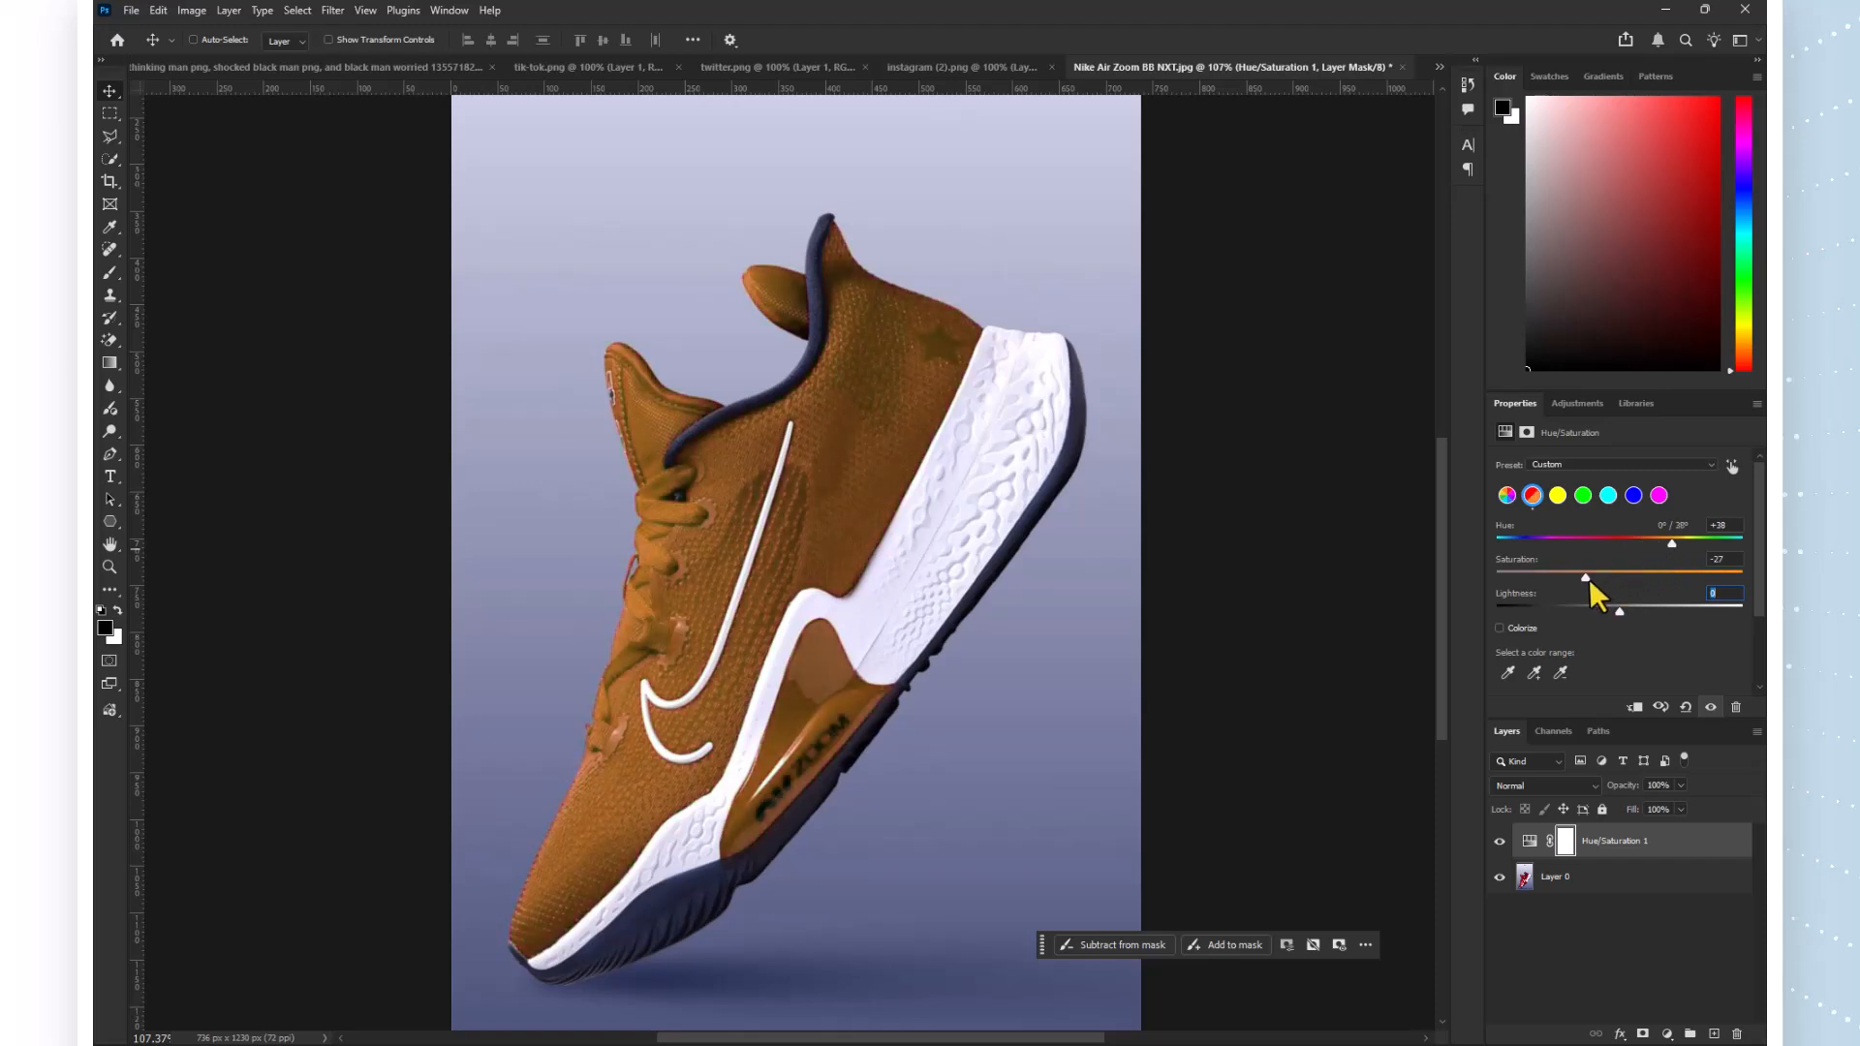
{"action": "left_click_drag", "start_coordinate": [1591, 578], "coordinate": [1654, 579]}
{"action": "mouse_move", "coordinate": [1585, 578]}
{"action": "left_mouse_down"}
{"action": "mouse_move", "coordinate": [1614, 578]}
{"action": "mouse_move", "coordinate": [1527, 543]}
{"action": "mouse_move", "coordinate": [1598, 578]}
{"action": "left_mouse_up"}
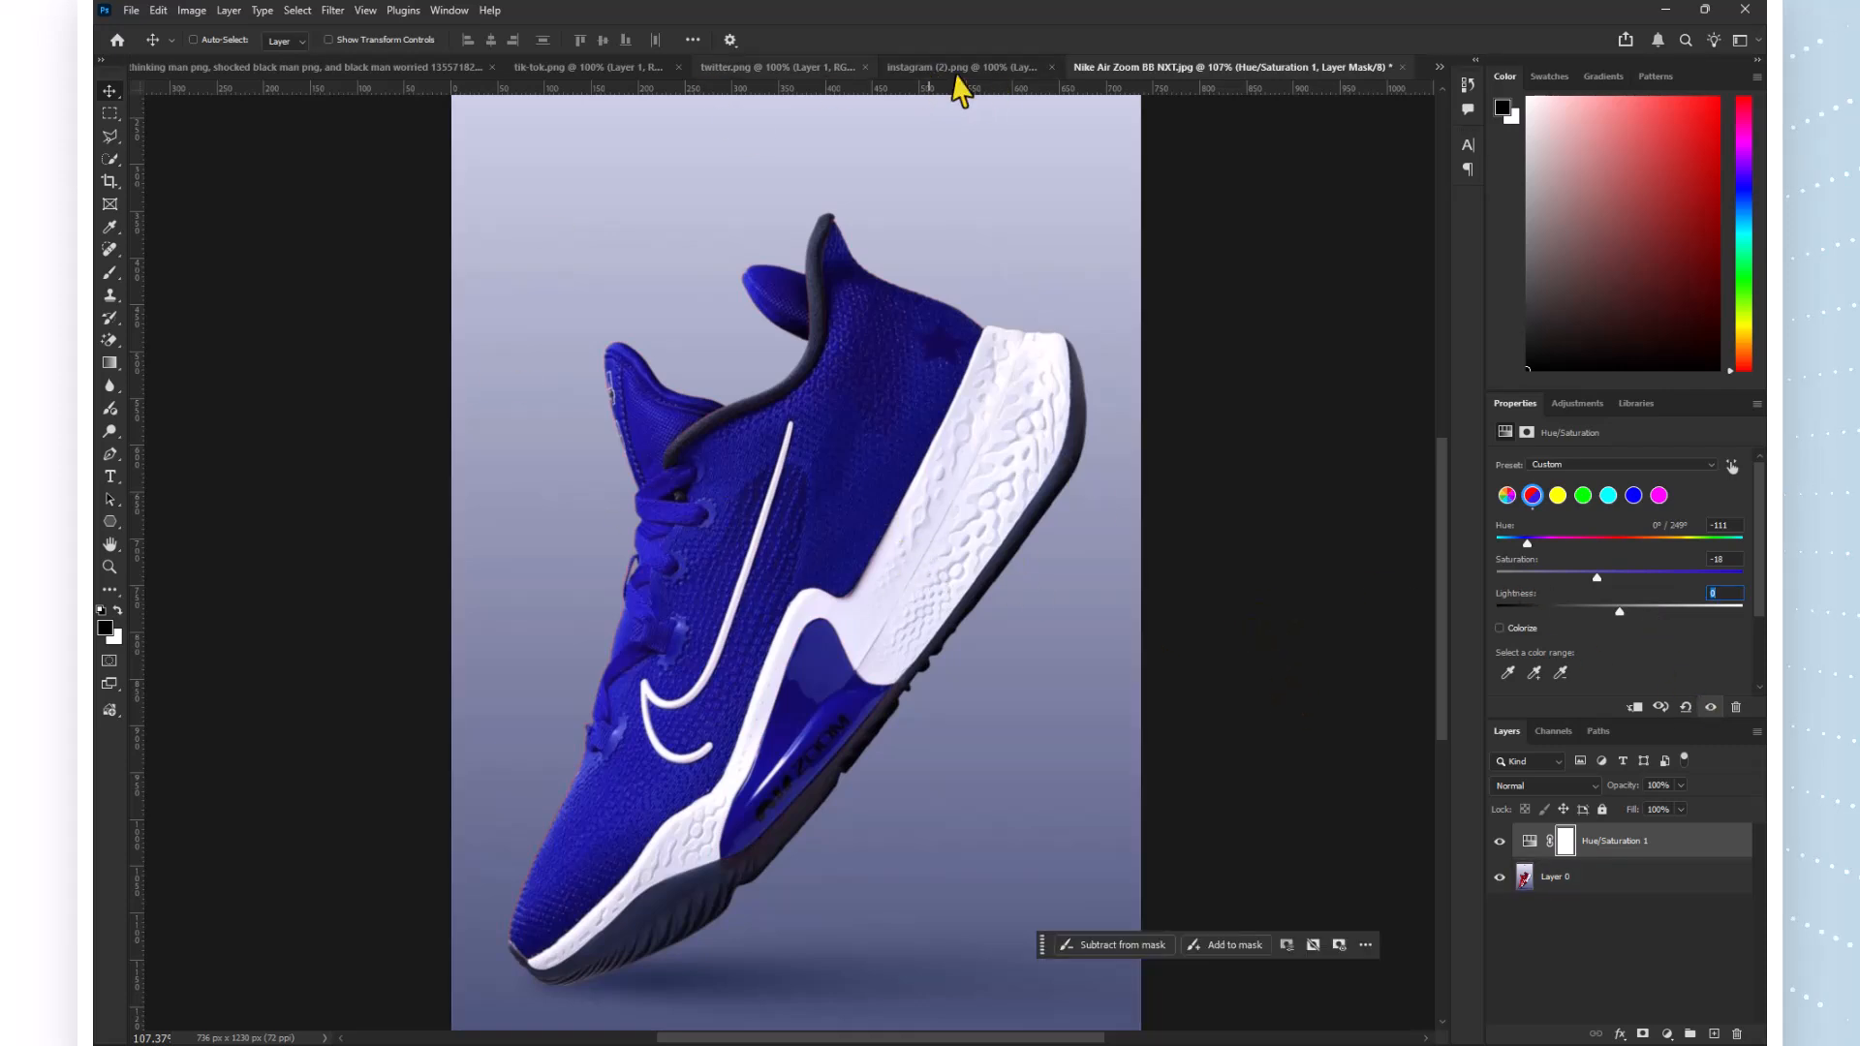
Switch to the document of the man in the red hoodie and convert its background into a regular layer.
{"action": "left_click", "coordinate": [1440, 67]}
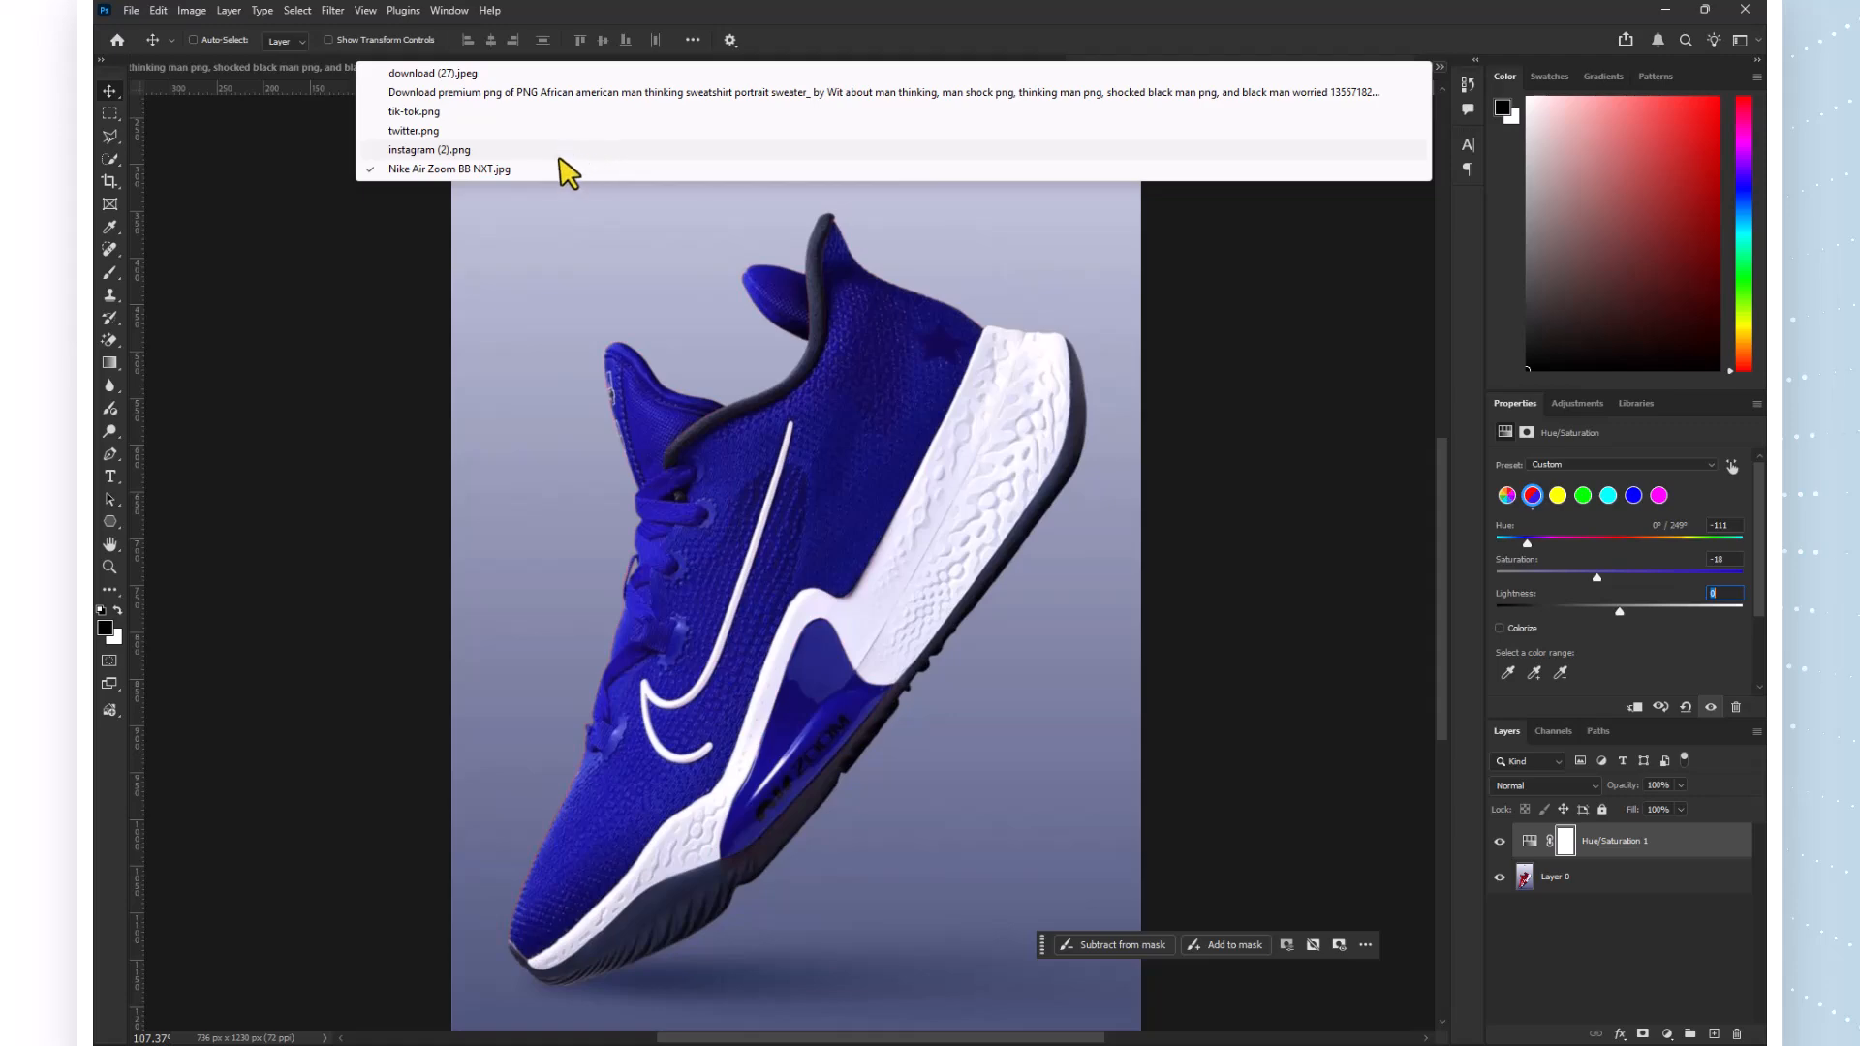
{"action": "left_click", "coordinate": [567, 78]}
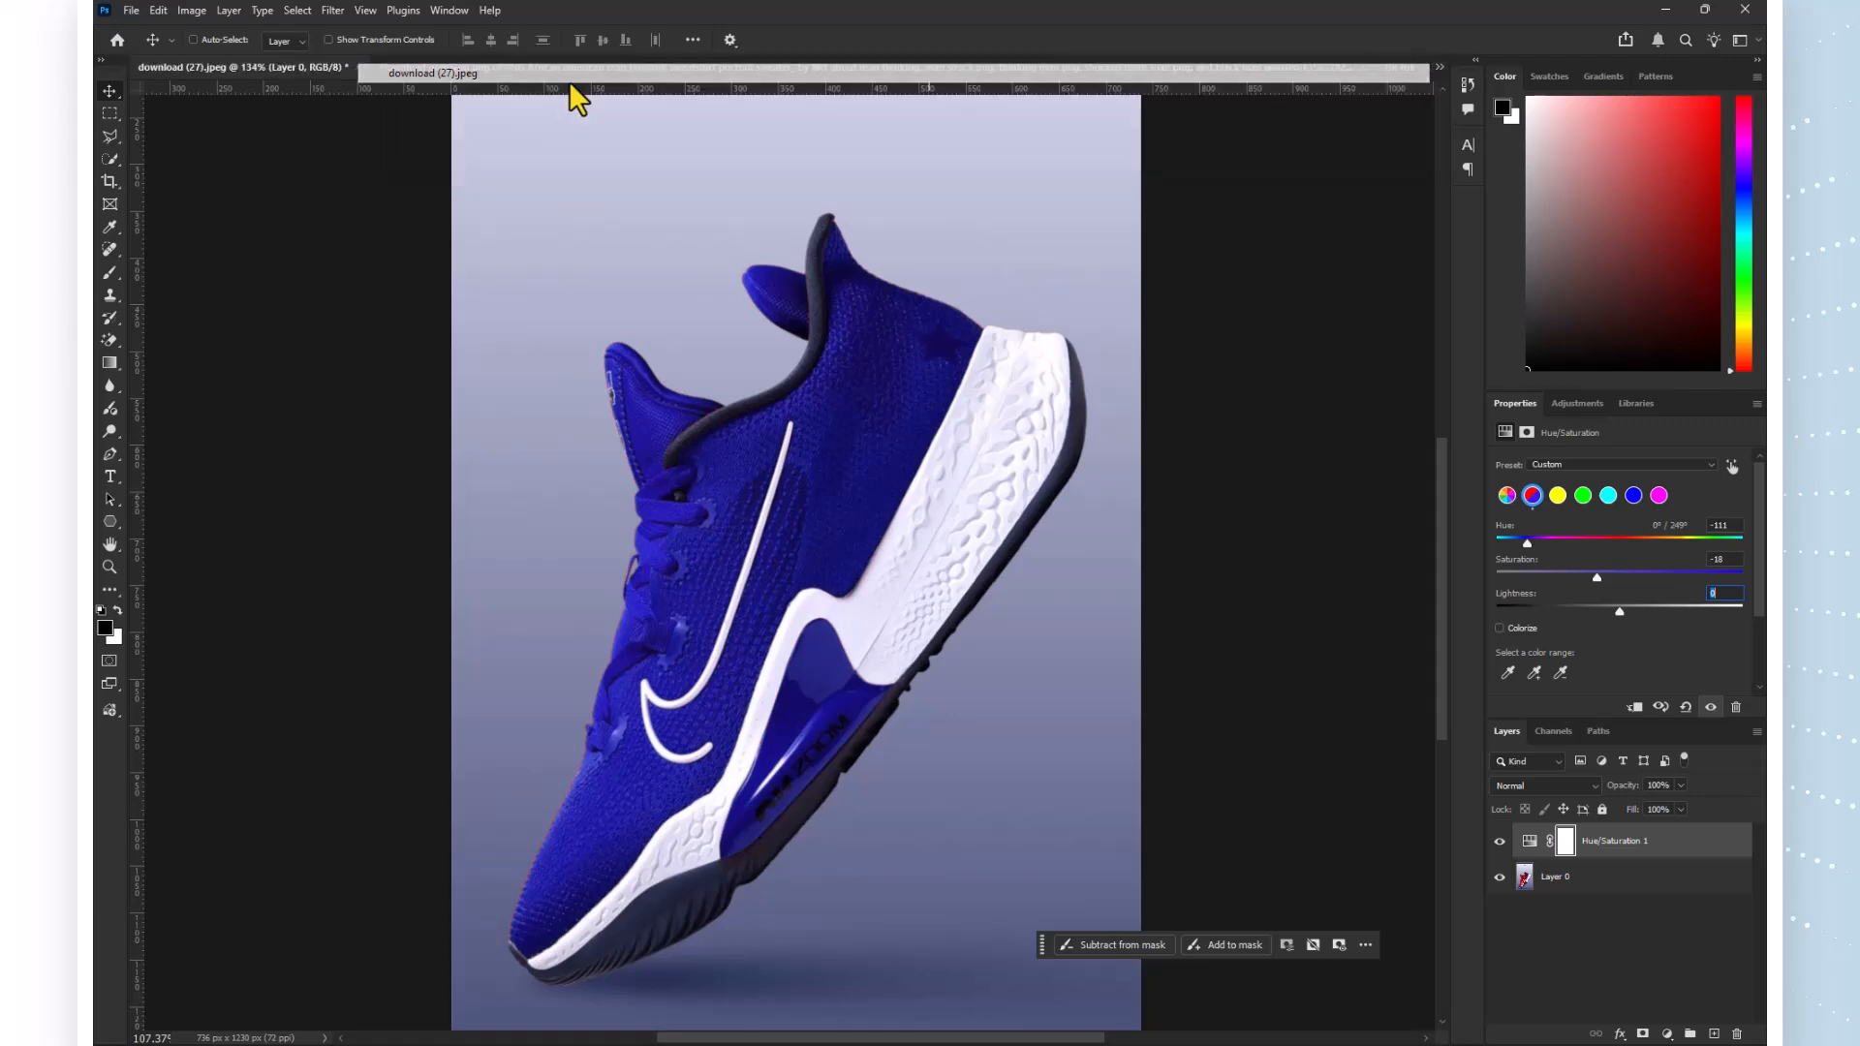
{"action": "left_click", "coordinate": [1440, 67]}
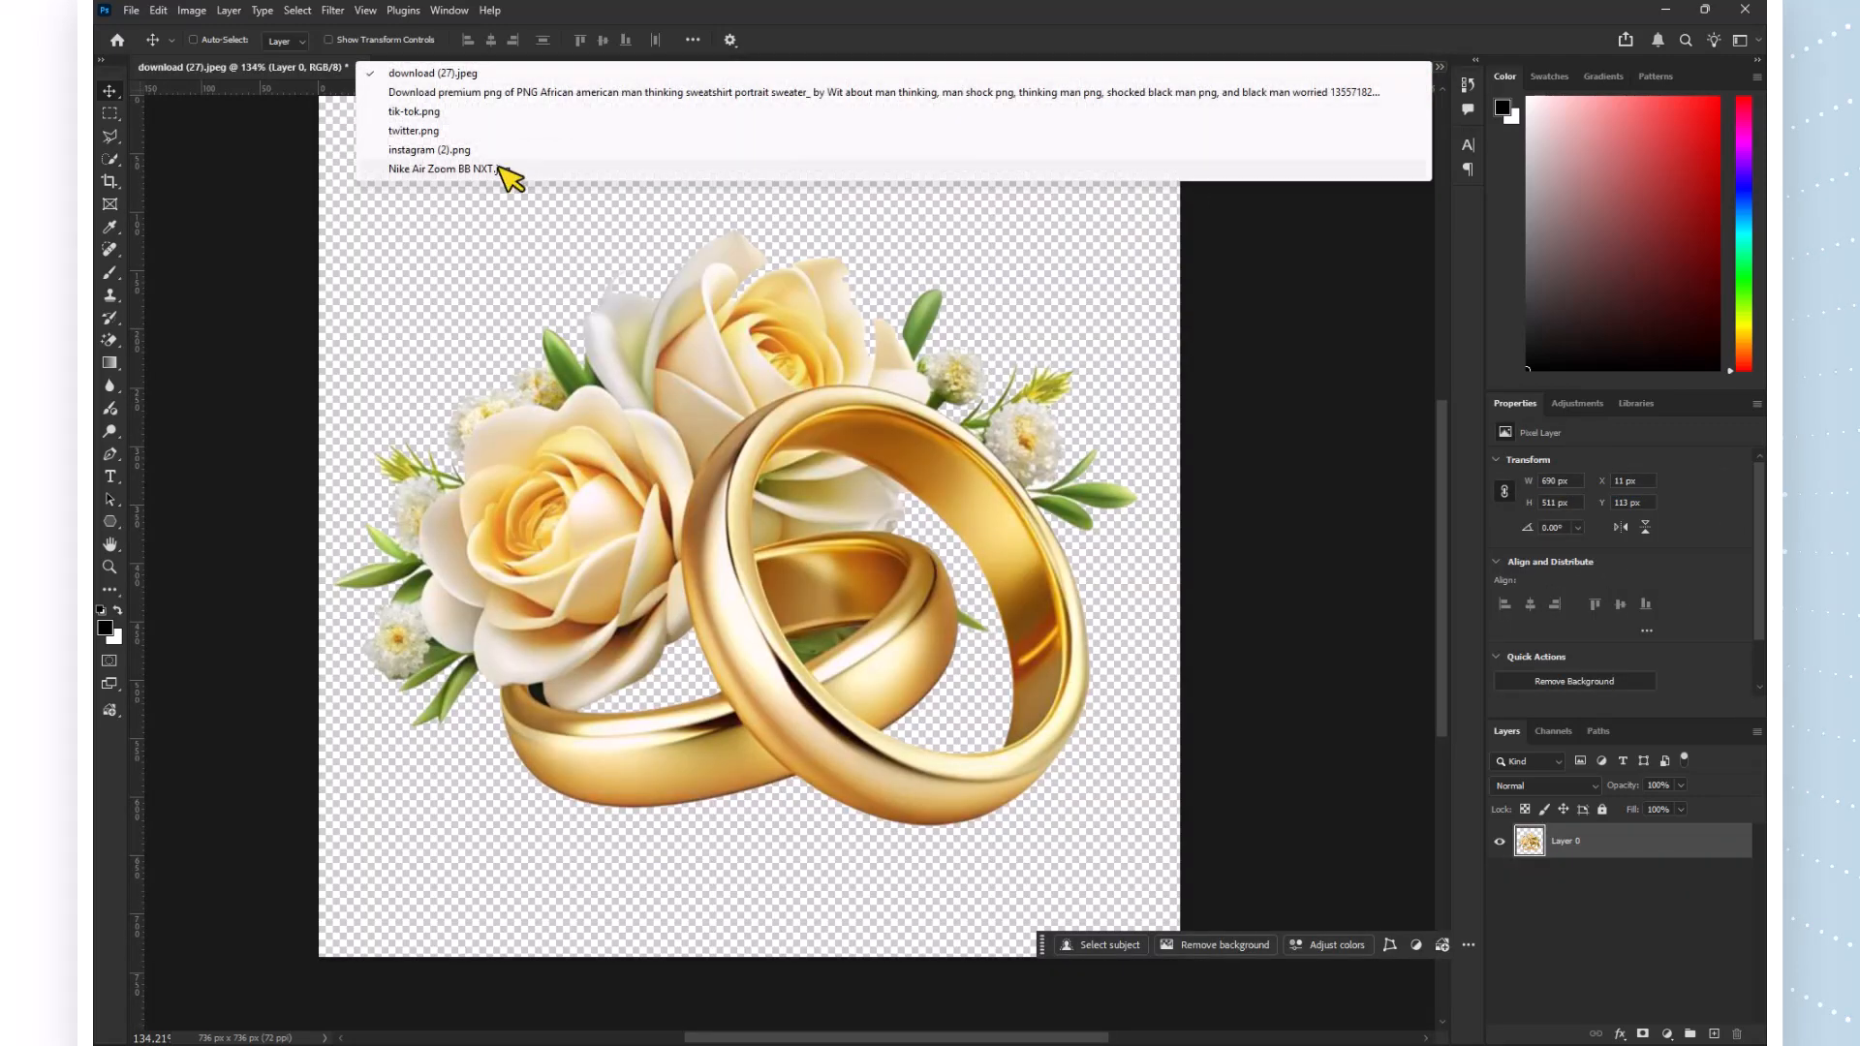
{"action": "left_click", "coordinate": [509, 94]}
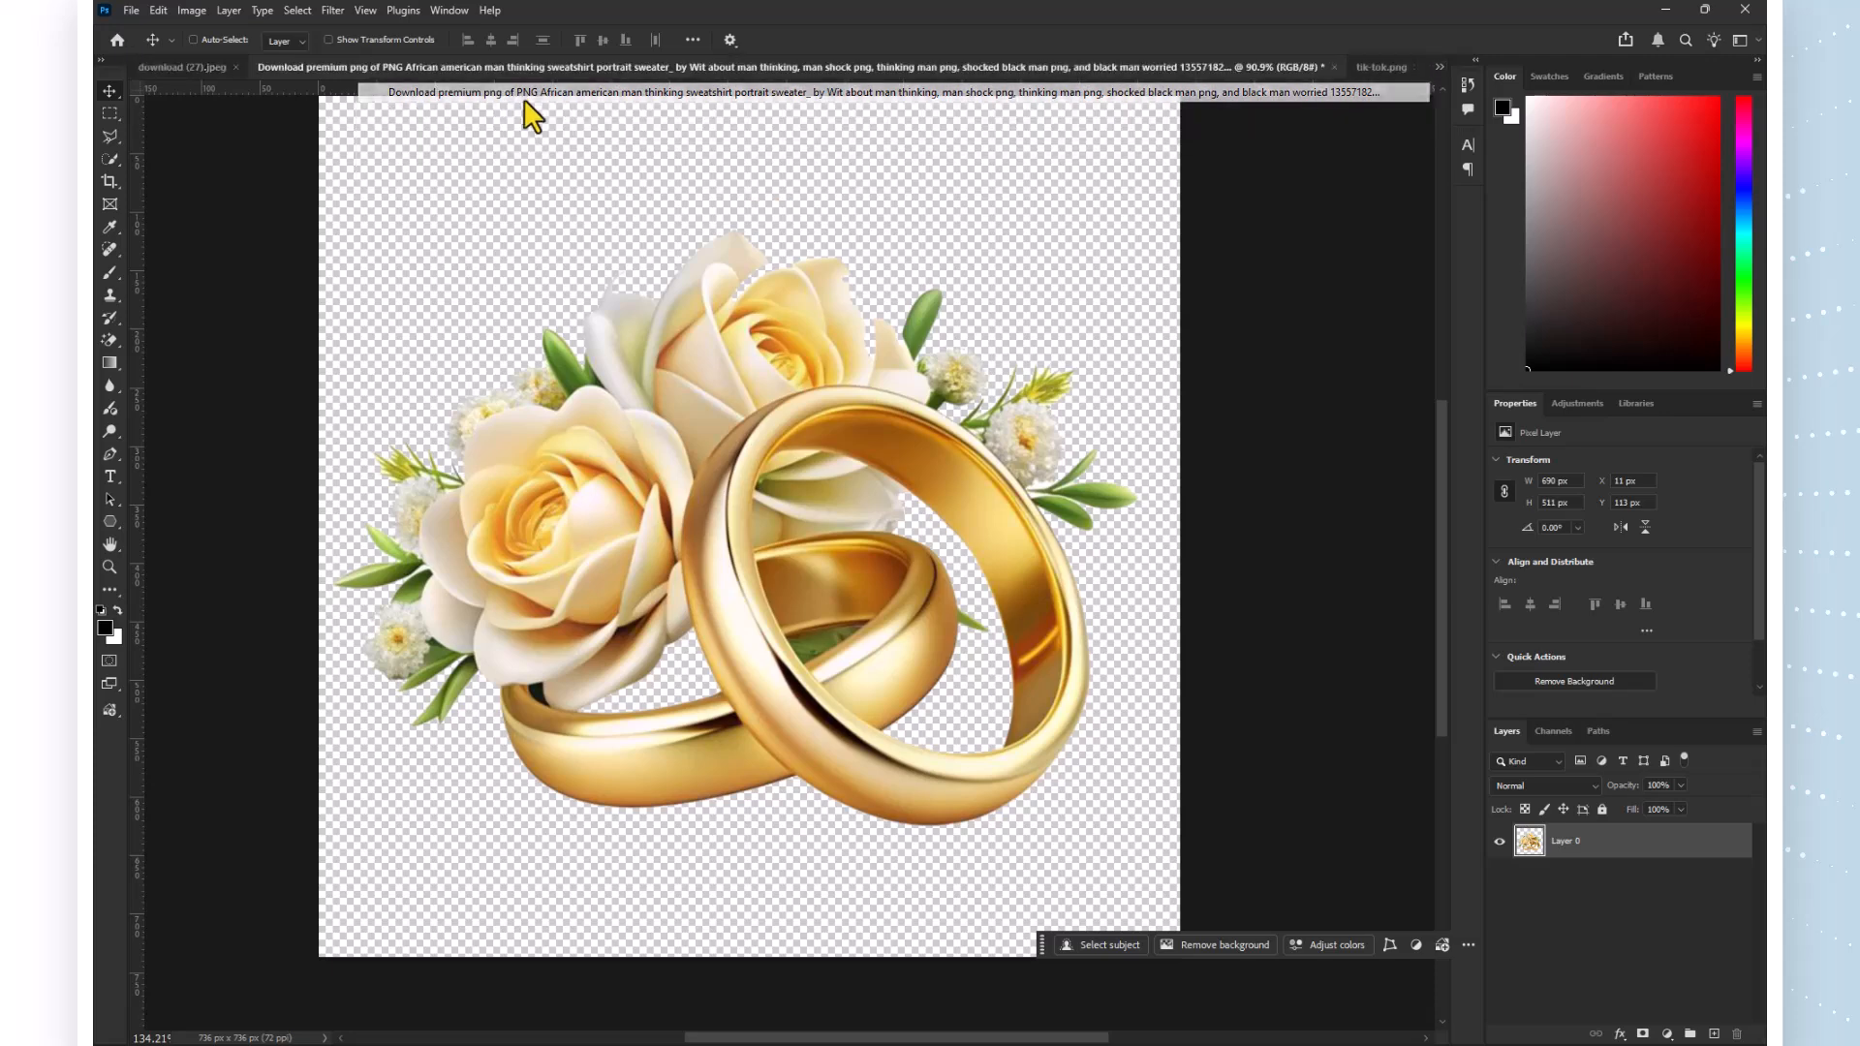
{"action": "scroll", "coordinate": [1136, 633], "scroll_direction": "down", "scroll_amount": 1}
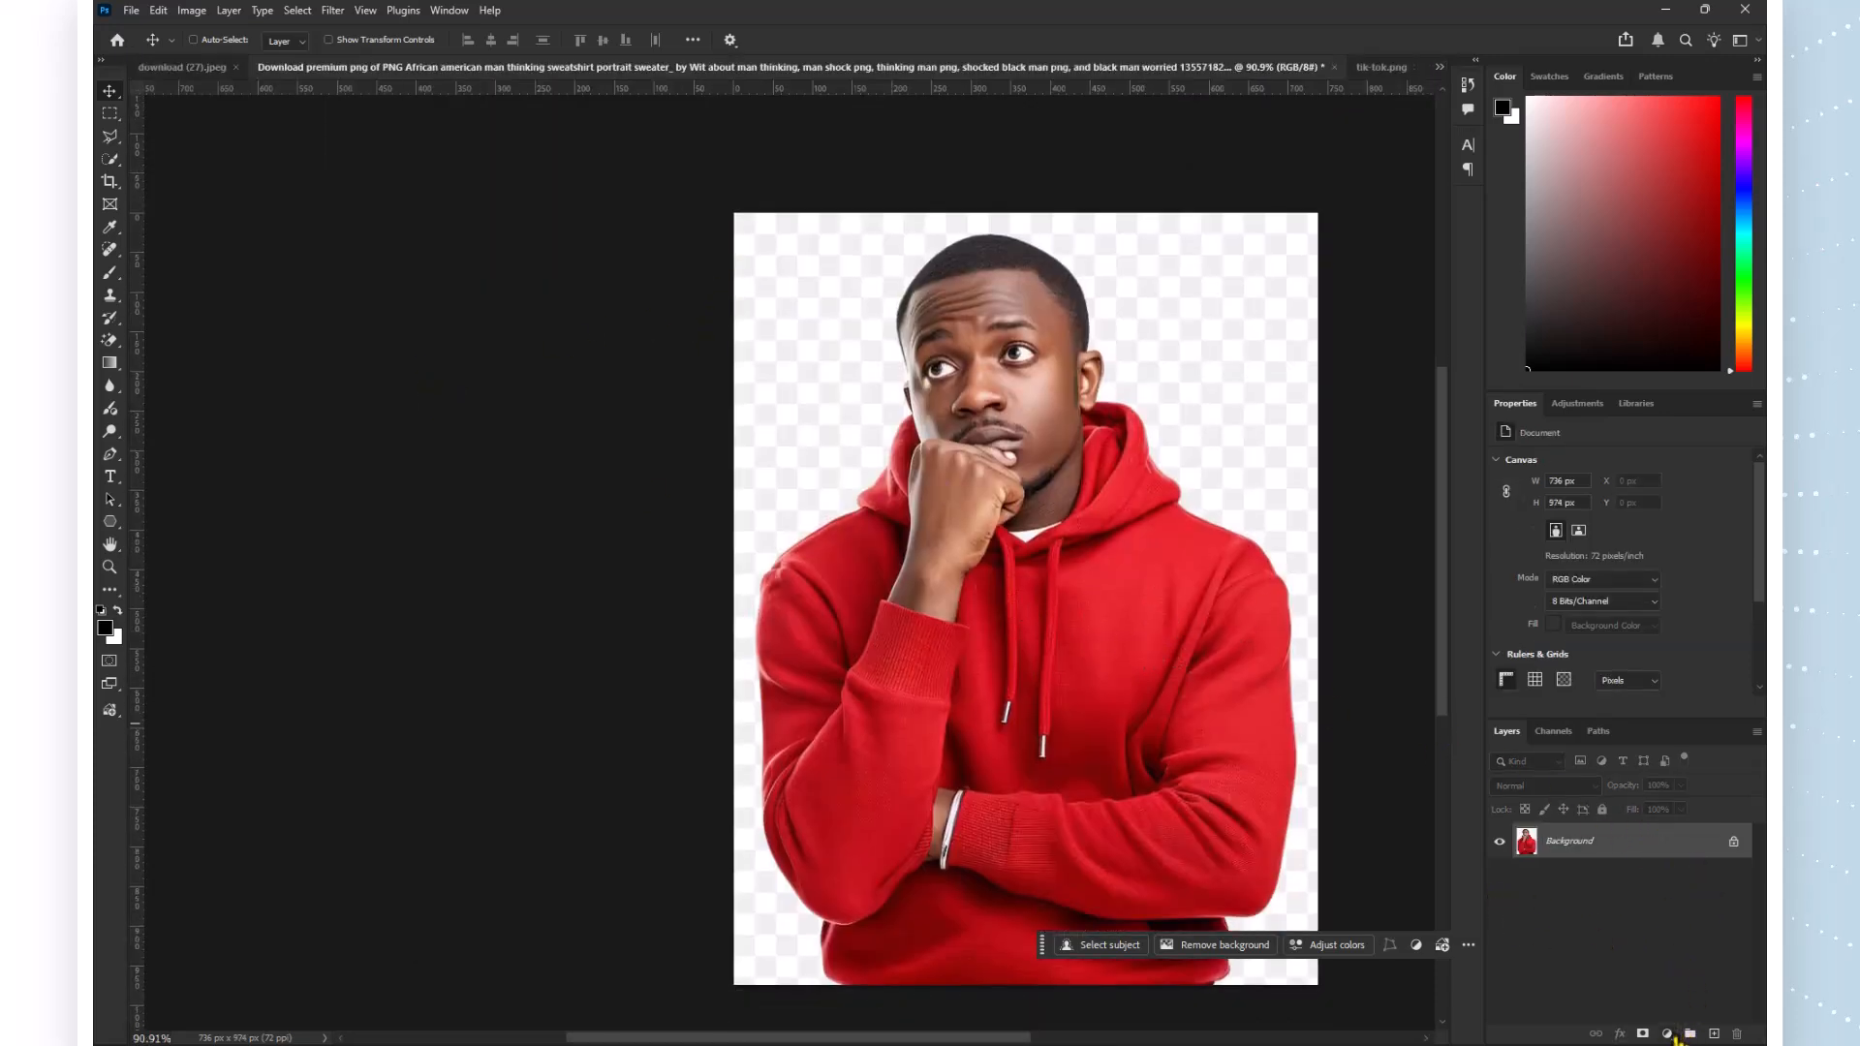
{"action": "double_click", "coordinate": [1684, 855]}
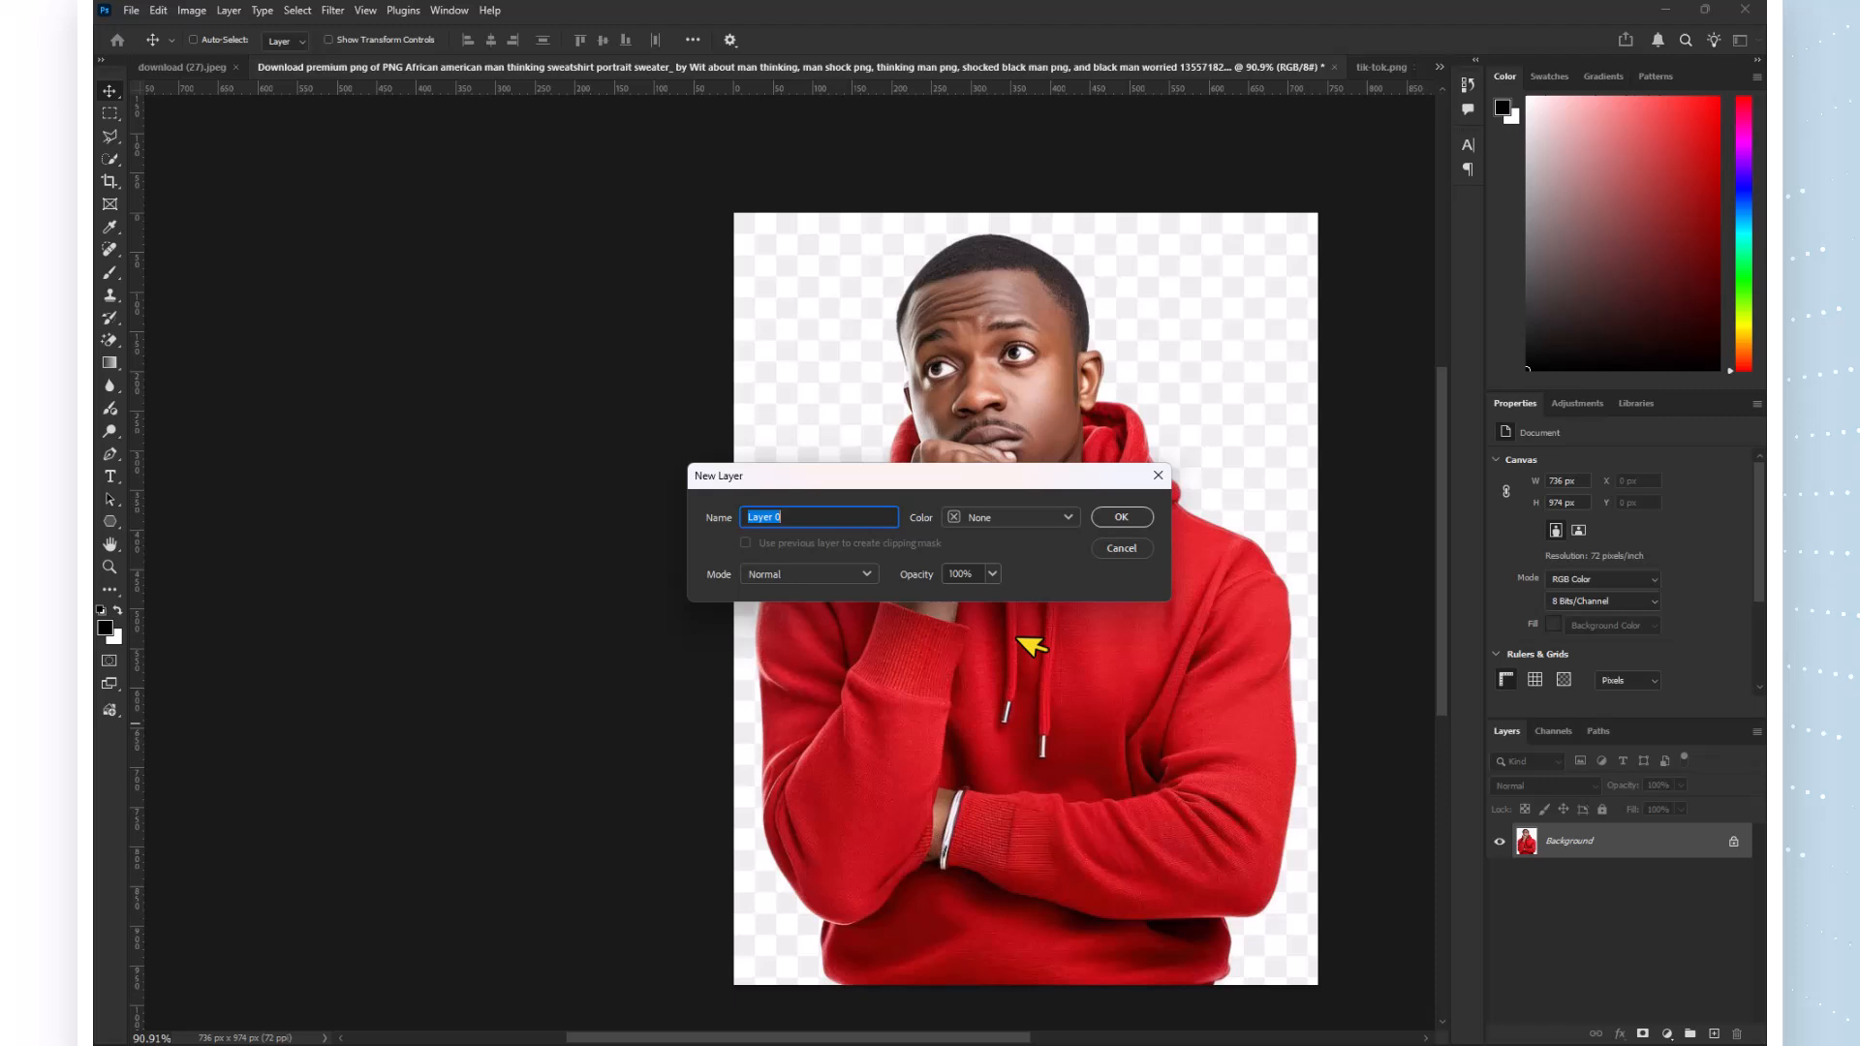
{"action": "left_click", "coordinate": [1119, 519]}
Try a golden yellow Color Overlay on the hoodie photo layer and cancel it.
{"action": "double_click", "coordinate": [1662, 843]}
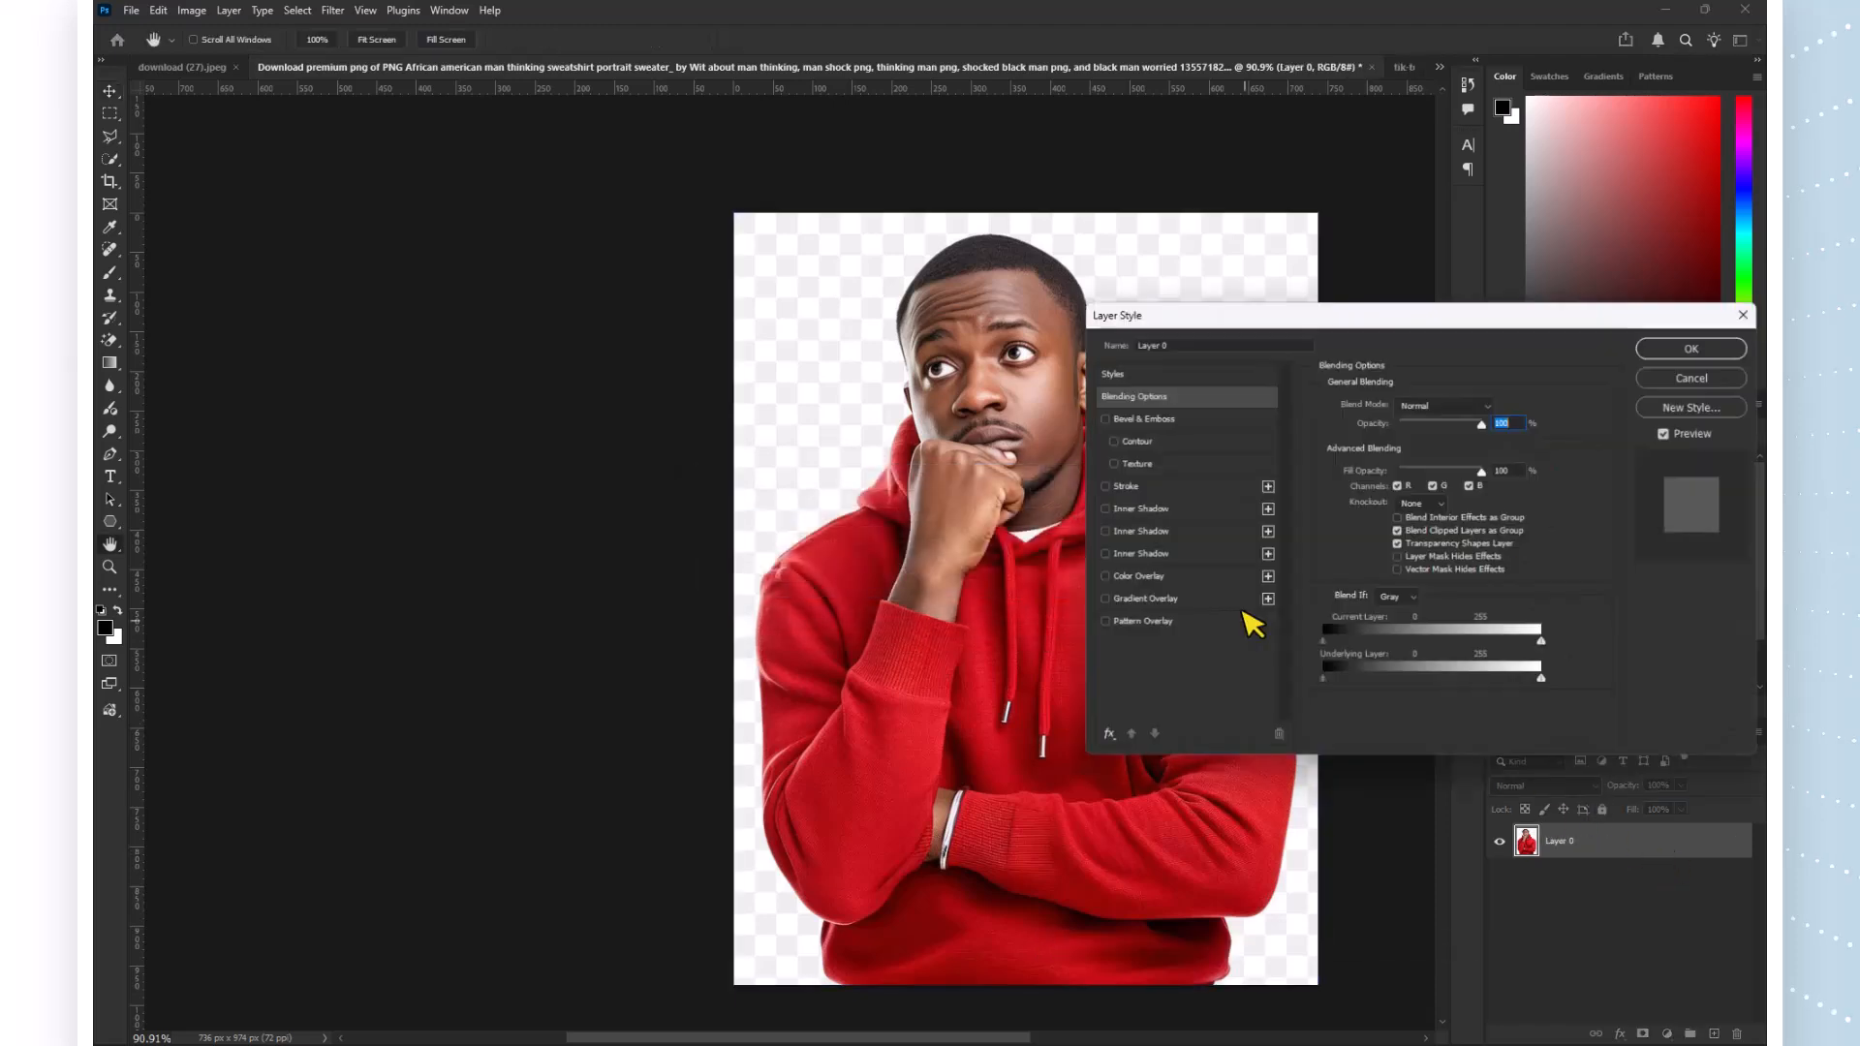
{"action": "left_click", "coordinate": [1158, 577]}
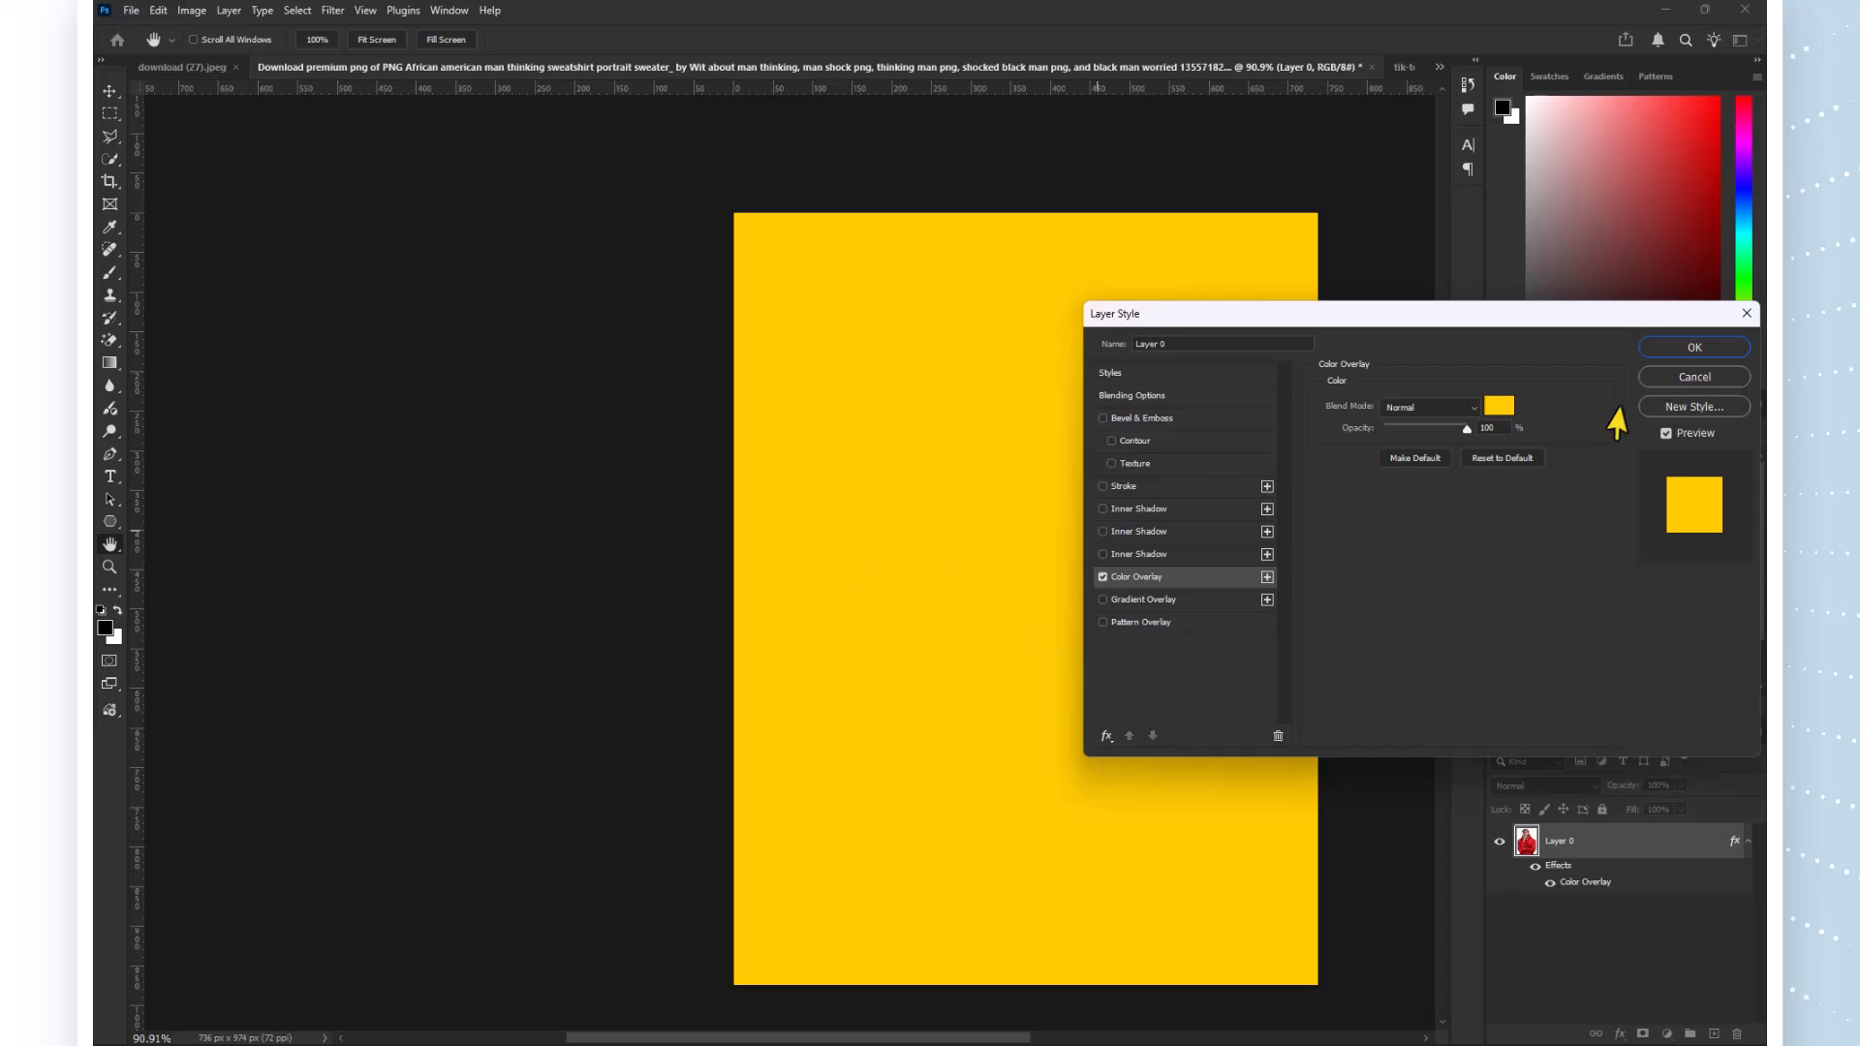
{"action": "left_click", "coordinate": [1683, 384]}
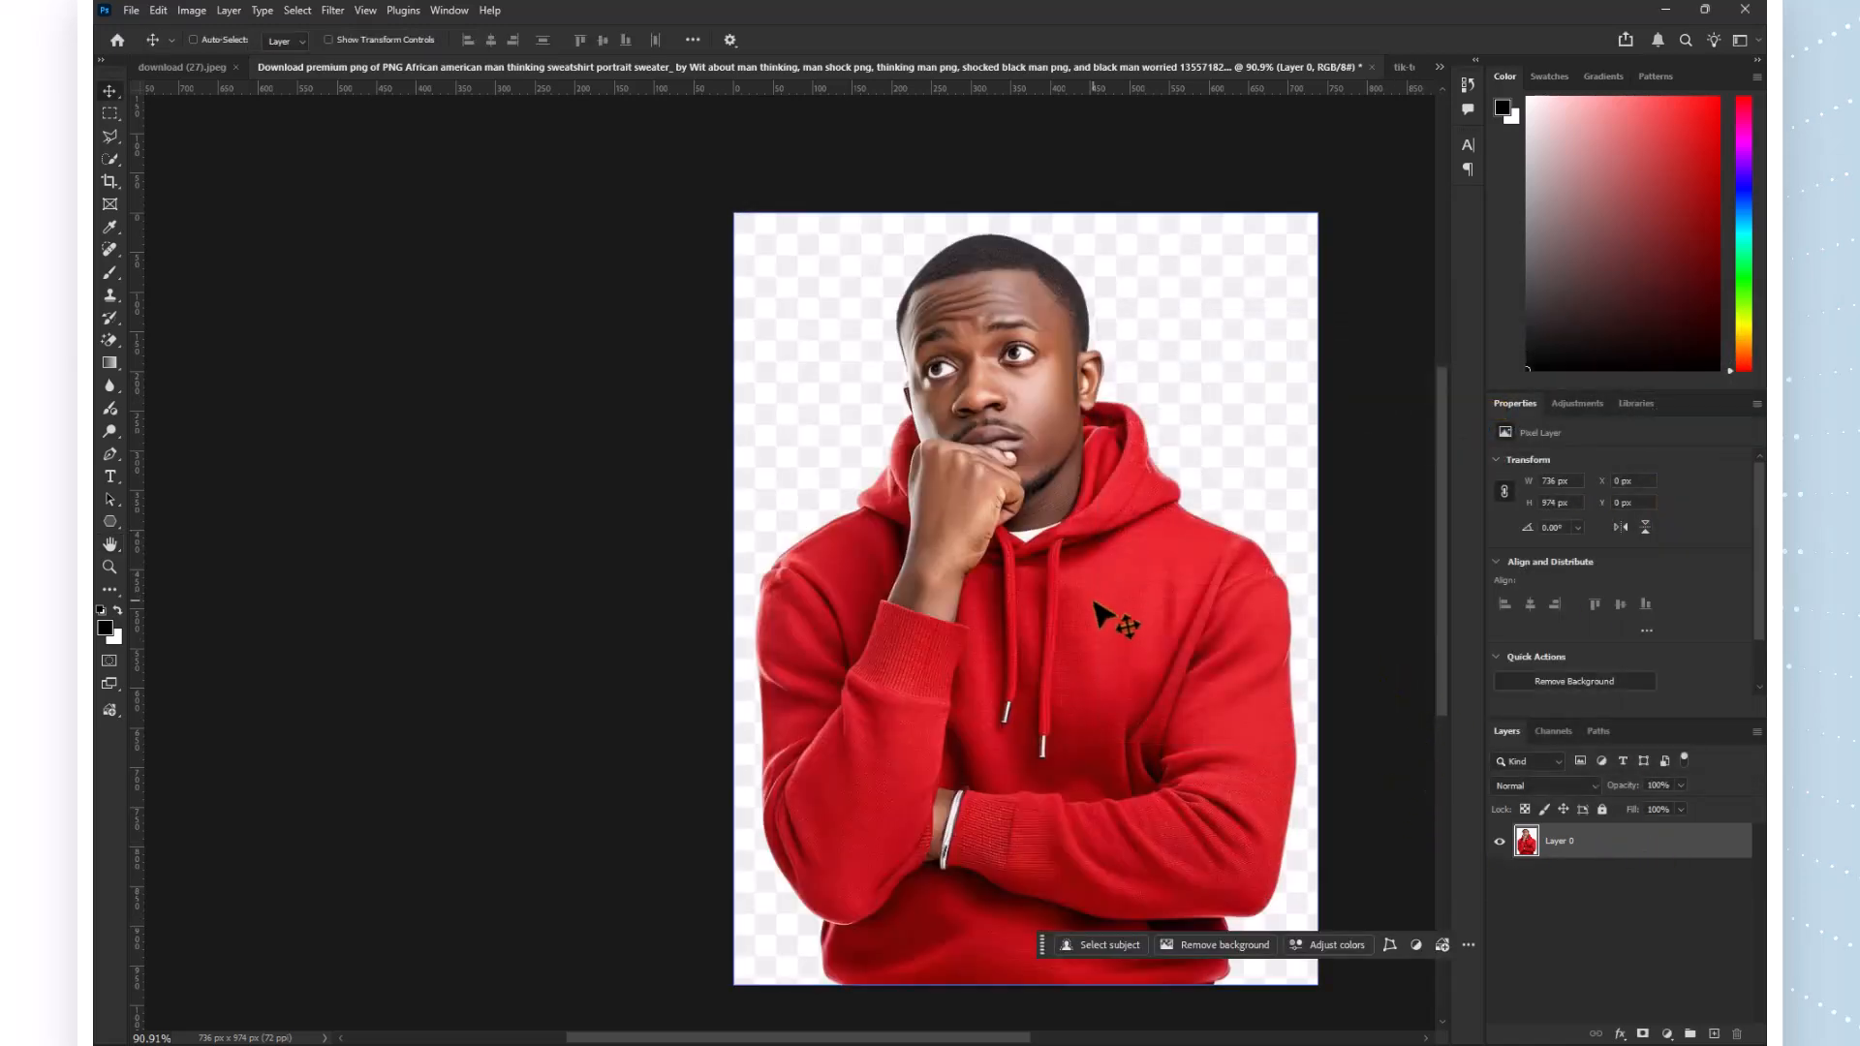
Add a Hue/Saturation adjustment layer above the hoodie photo and set the hue of the Reds to -1.
{"action": "left_click", "coordinate": [1668, 1034]}
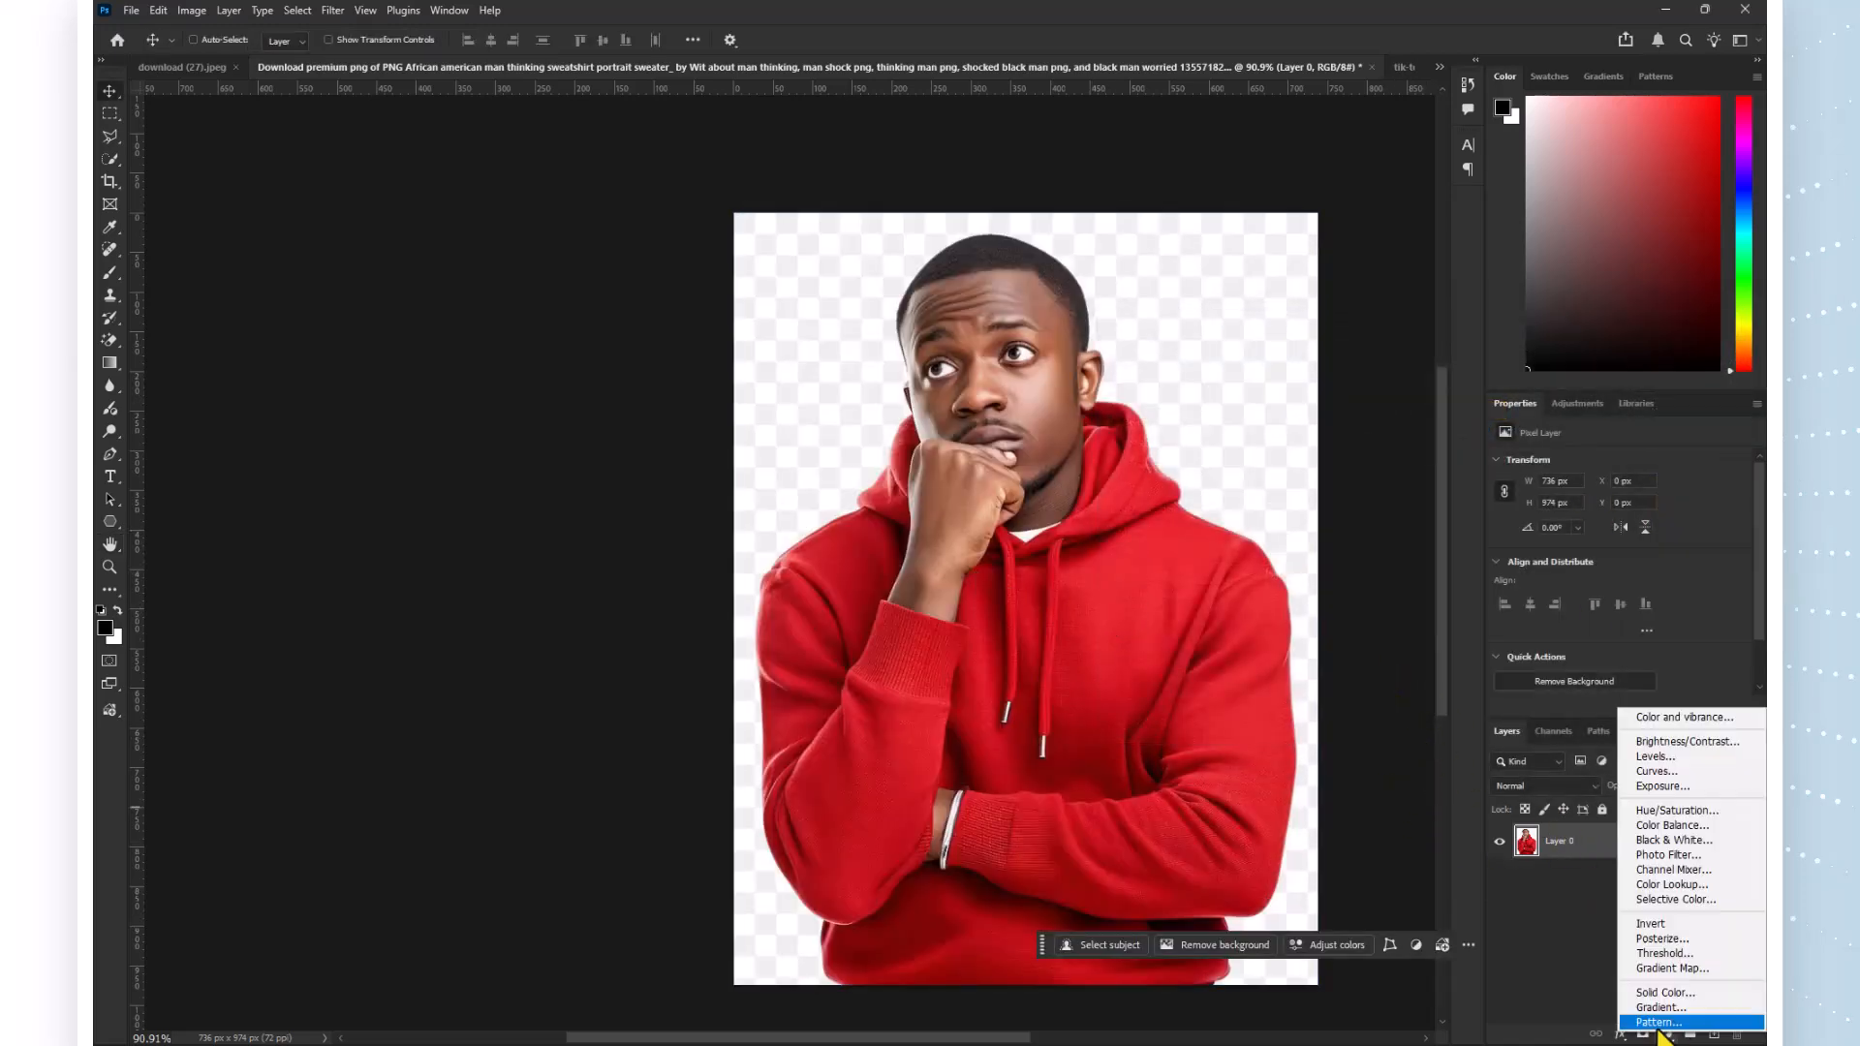
{"action": "left_click", "coordinate": [1663, 811]}
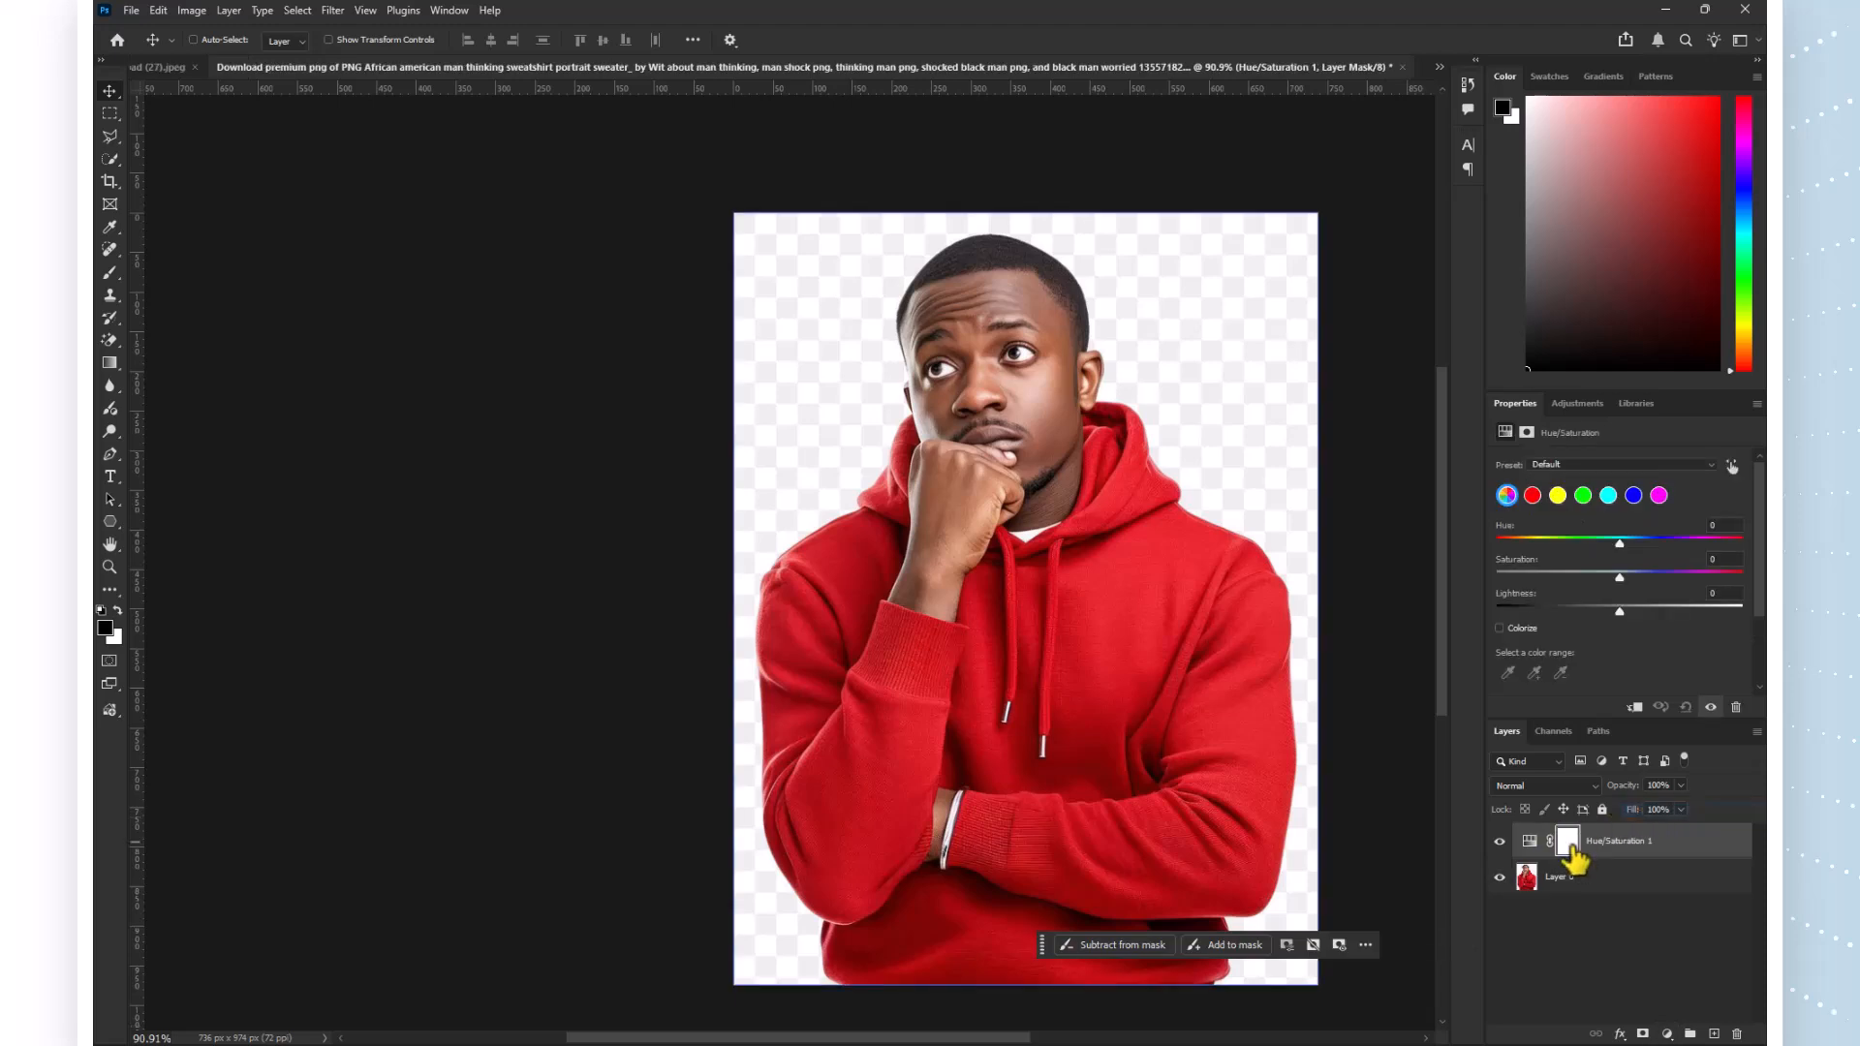
{"action": "left_click", "coordinate": [1529, 500]}
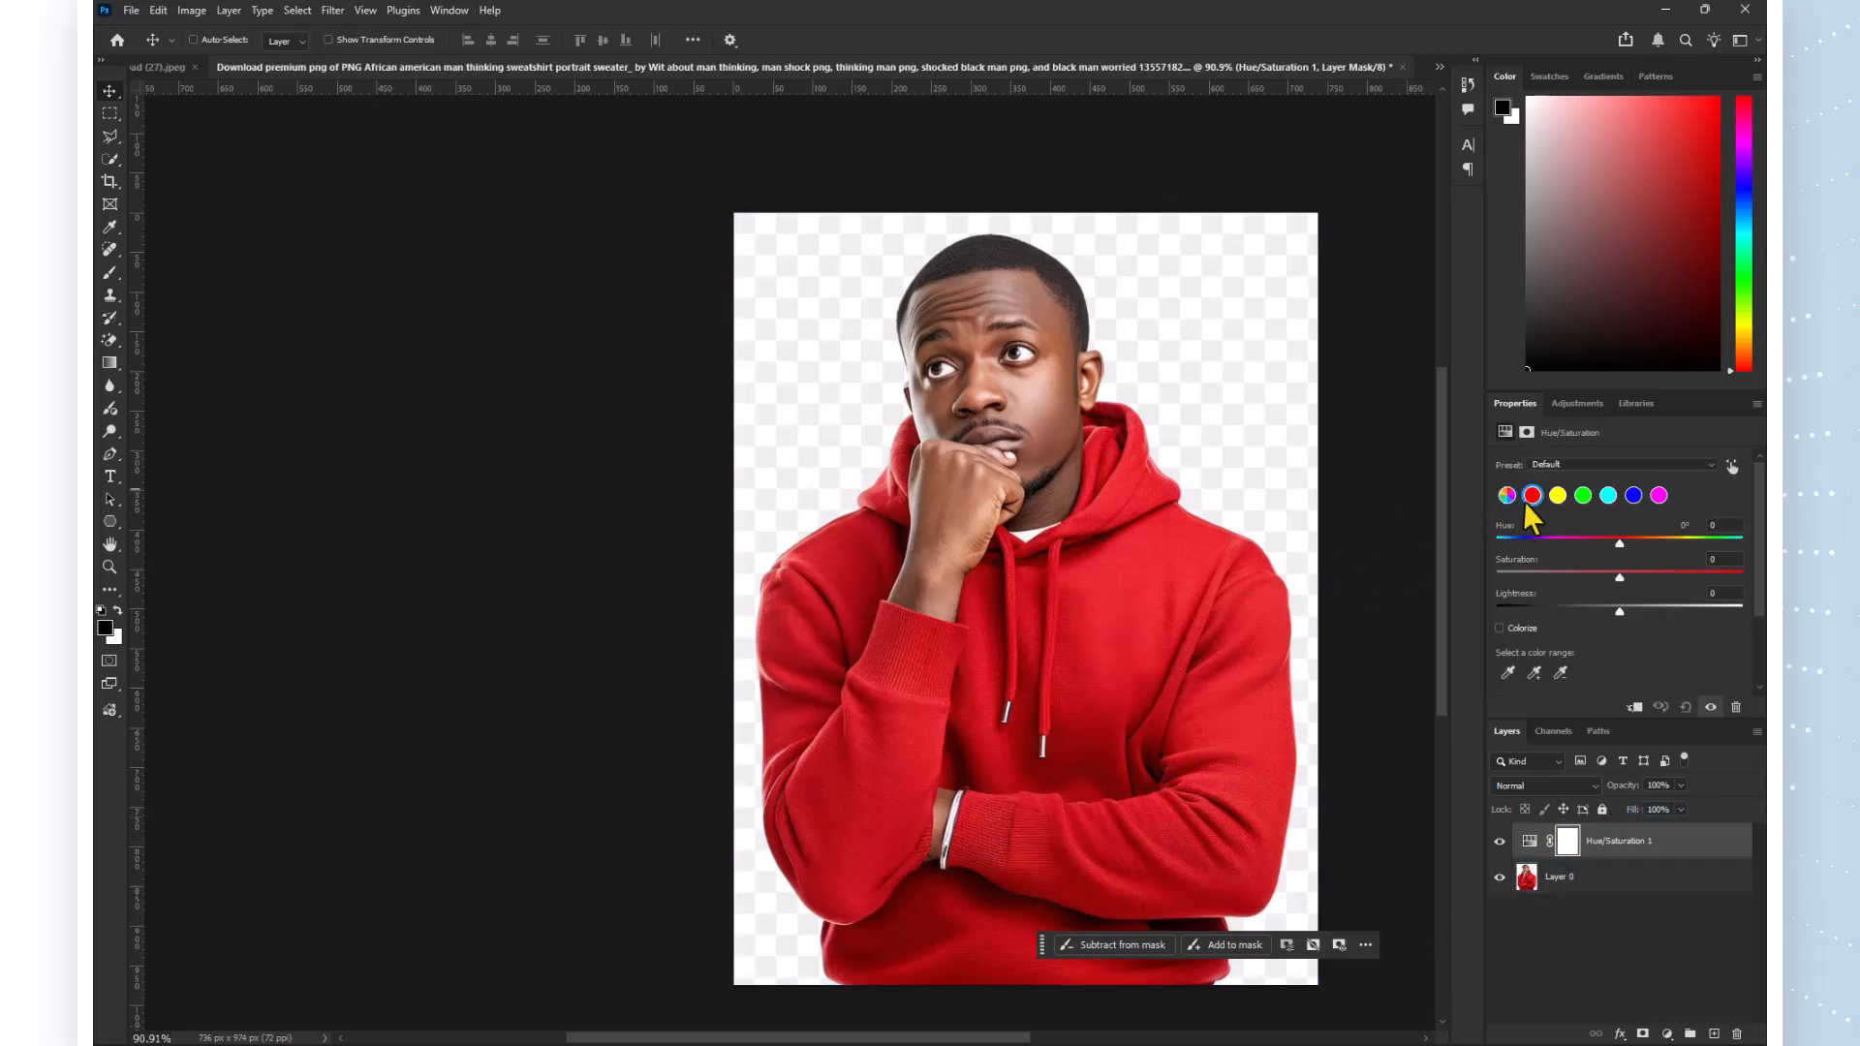
{"action": "mouse_move", "coordinate": [1619, 544]}
{"action": "left_mouse_down"}
{"action": "mouse_move", "coordinate": [1574, 545]}
{"action": "mouse_move", "coordinate": [1624, 552]}
{"action": "left_mouse_up"}
Try a stronger hue shift of the Reds while viewing the man's face and hoodie up close.
{"action": "scroll", "coordinate": [1110, 430], "scroll_direction": "up", "scroll_amount": 1}
{"action": "scroll", "coordinate": [1107, 431], "scroll_direction": "up", "scroll_amount": 4}
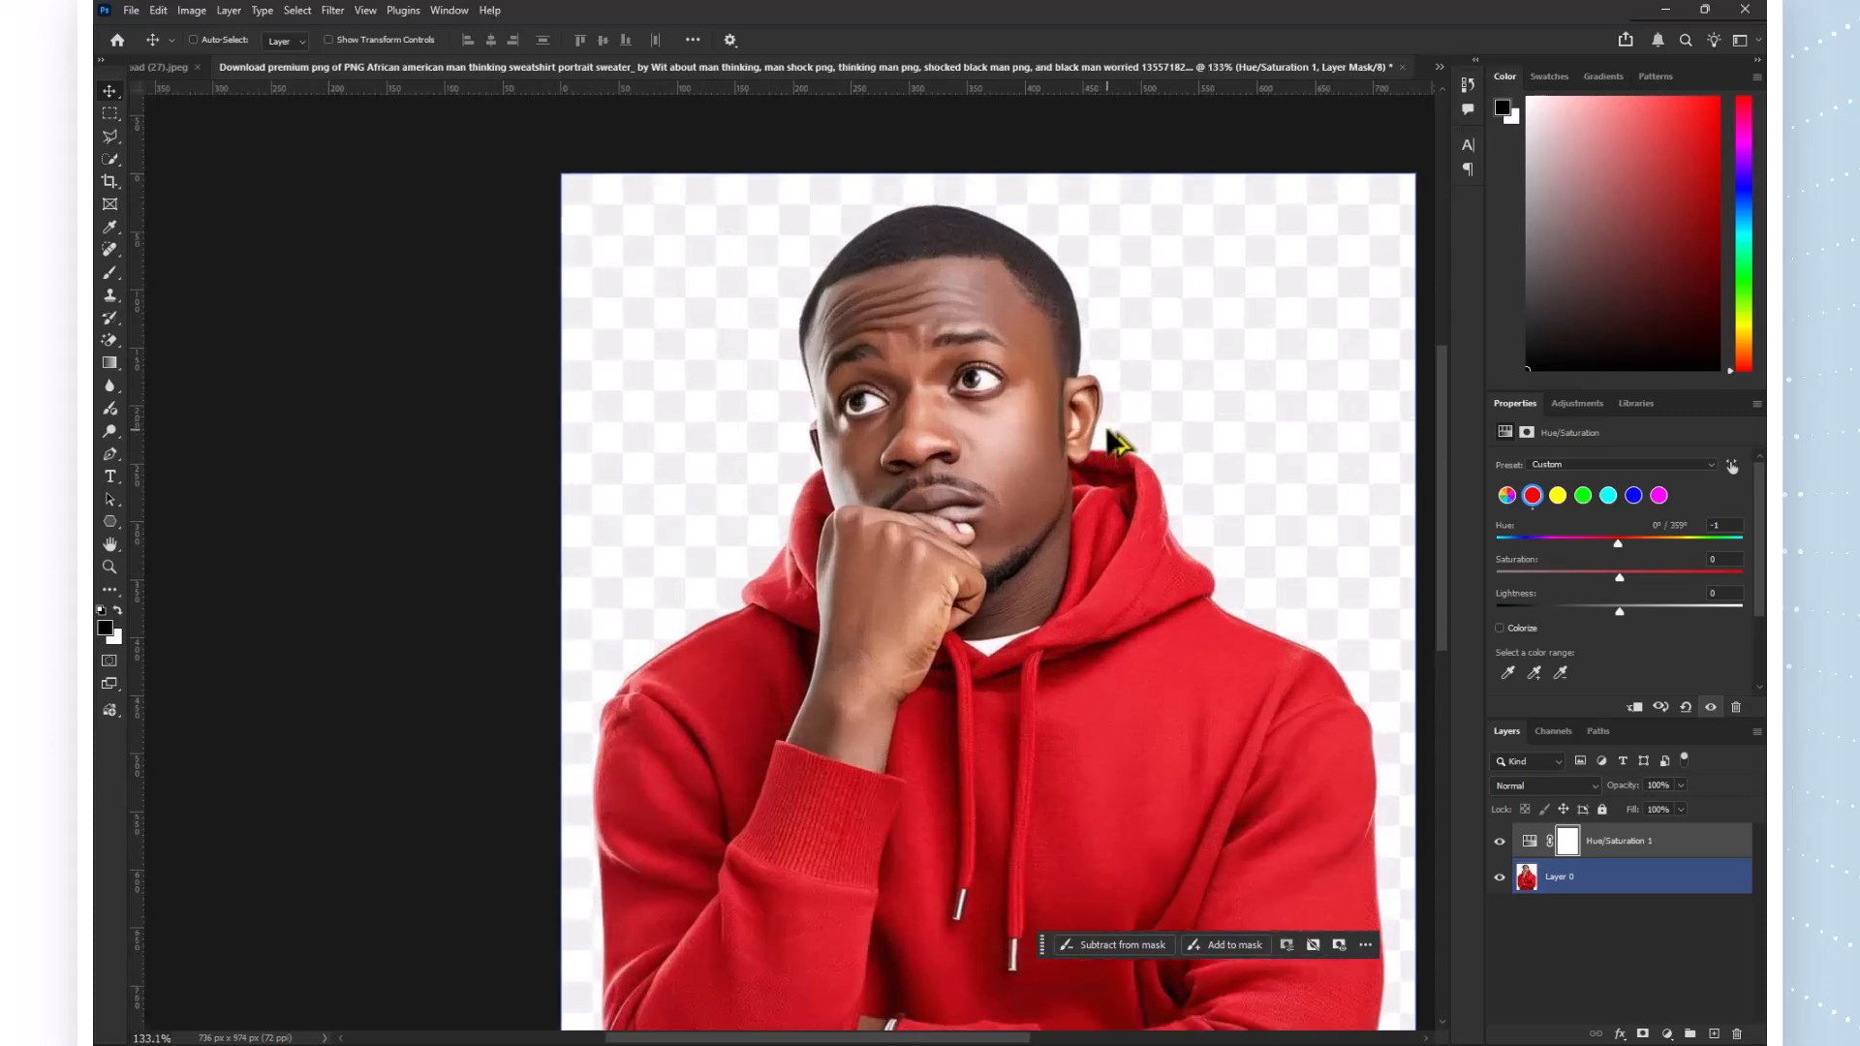
{"action": "scroll", "coordinate": [1110, 439], "scroll_direction": "up", "scroll_amount": 2}
{"action": "left_click_drag", "start_coordinate": [1620, 546], "coordinate": [1670, 547]}
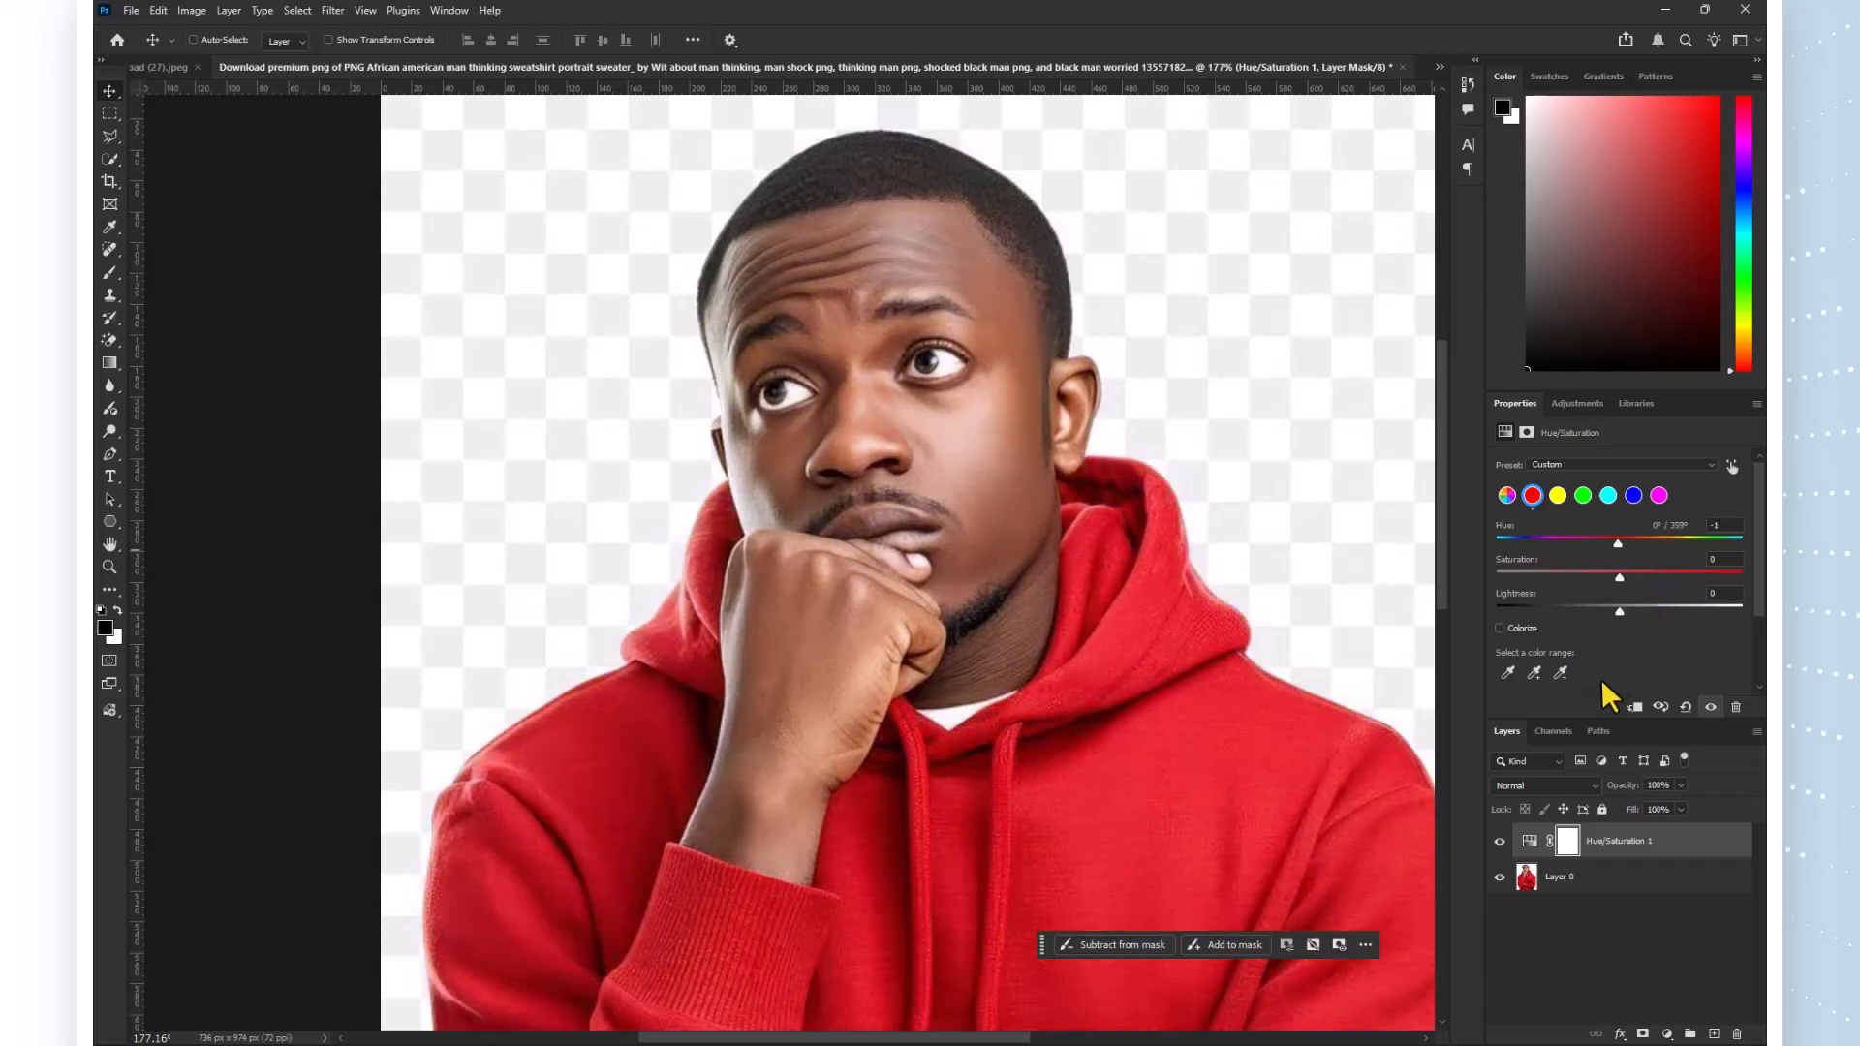
Select the hoodie's chest, folded-arm sleeve and lower hem with the Quick Selection tool.
{"action": "scroll", "coordinate": [1266, 639], "scroll_direction": "down", "scroll_amount": 6}
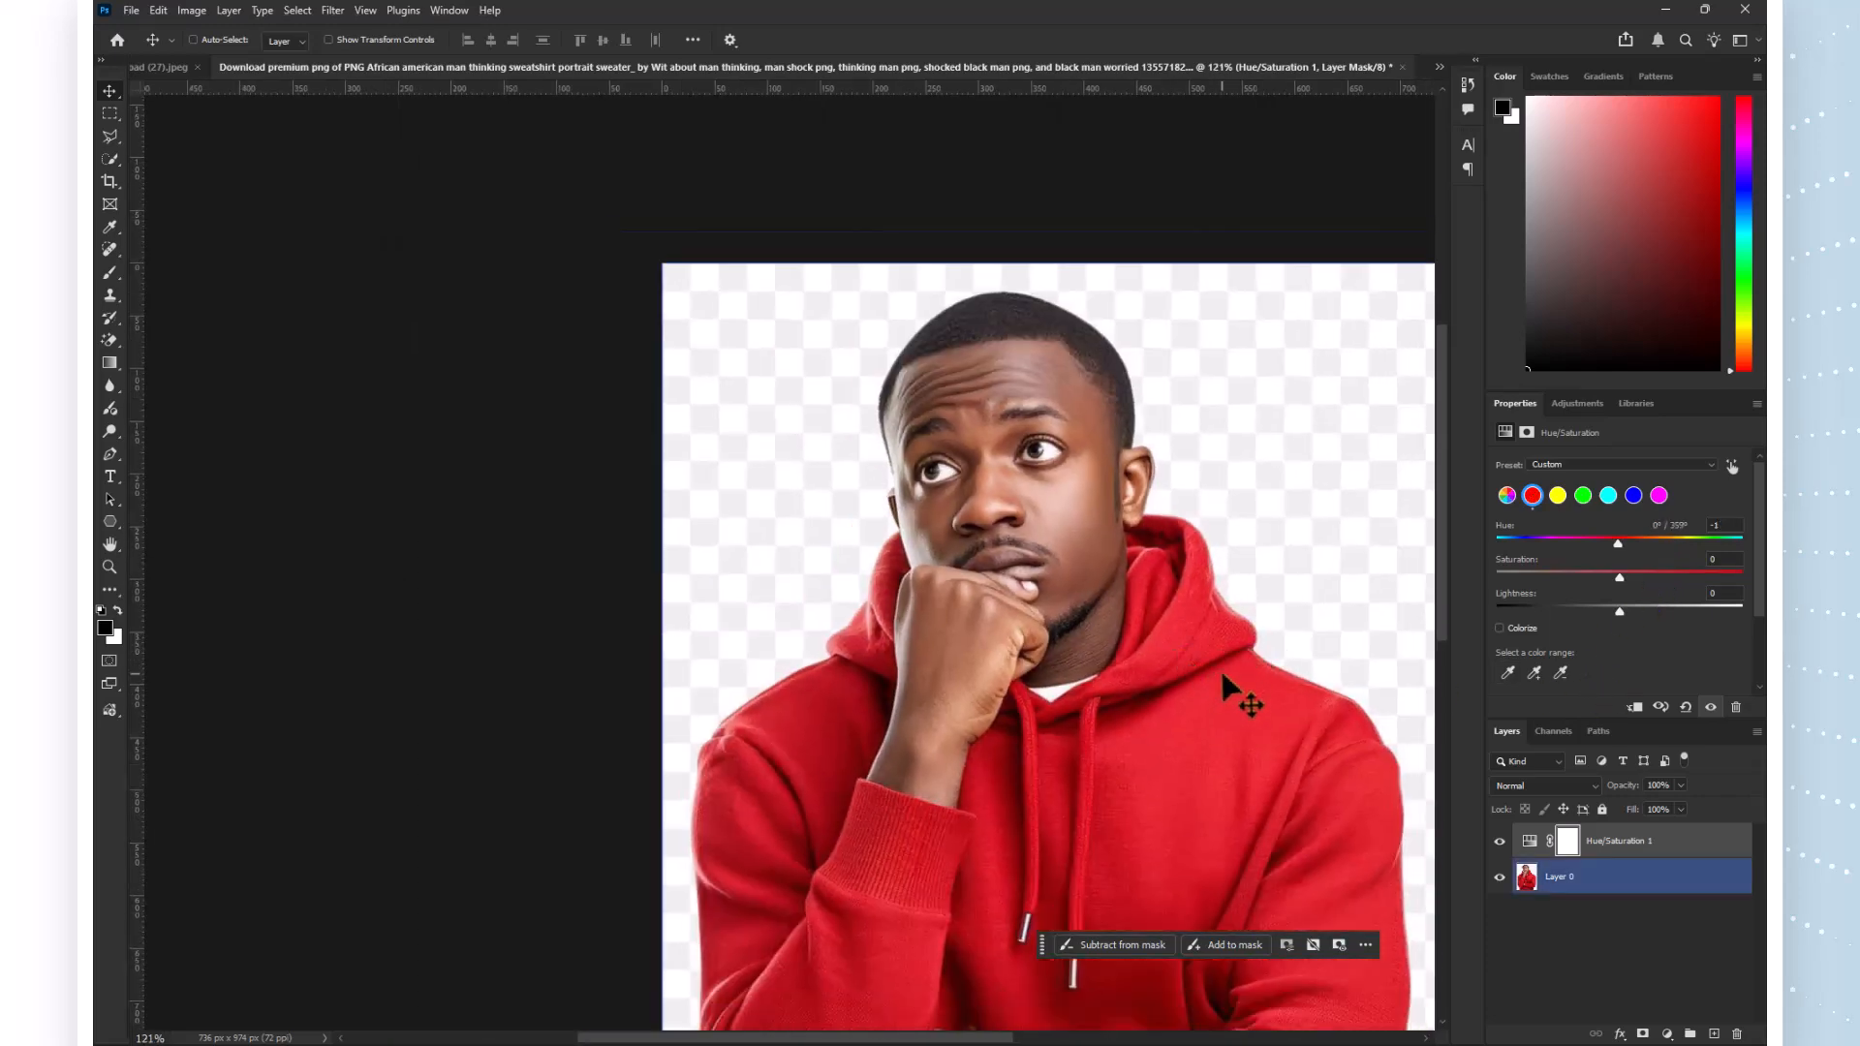
{"action": "scroll", "coordinate": [1269, 677], "scroll_direction": "down", "scroll_amount": 3}
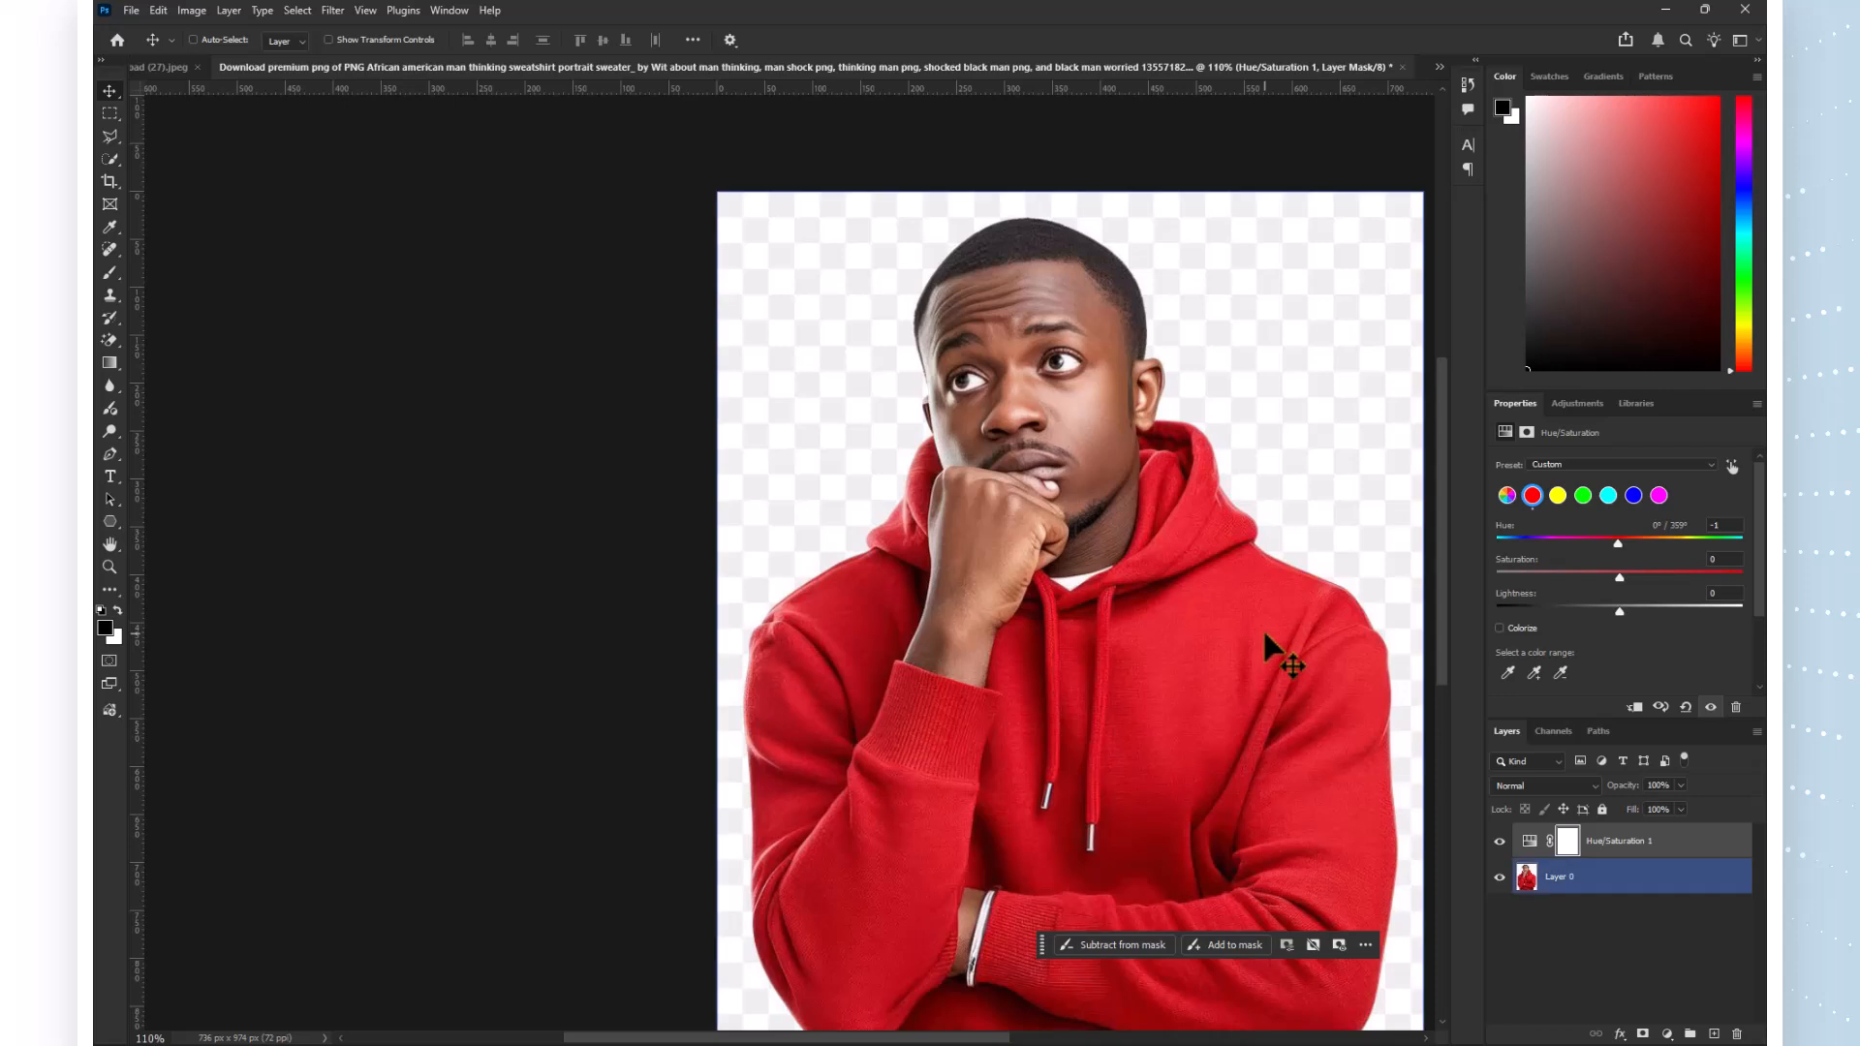
{"action": "key", "text": "ctrl+0"}
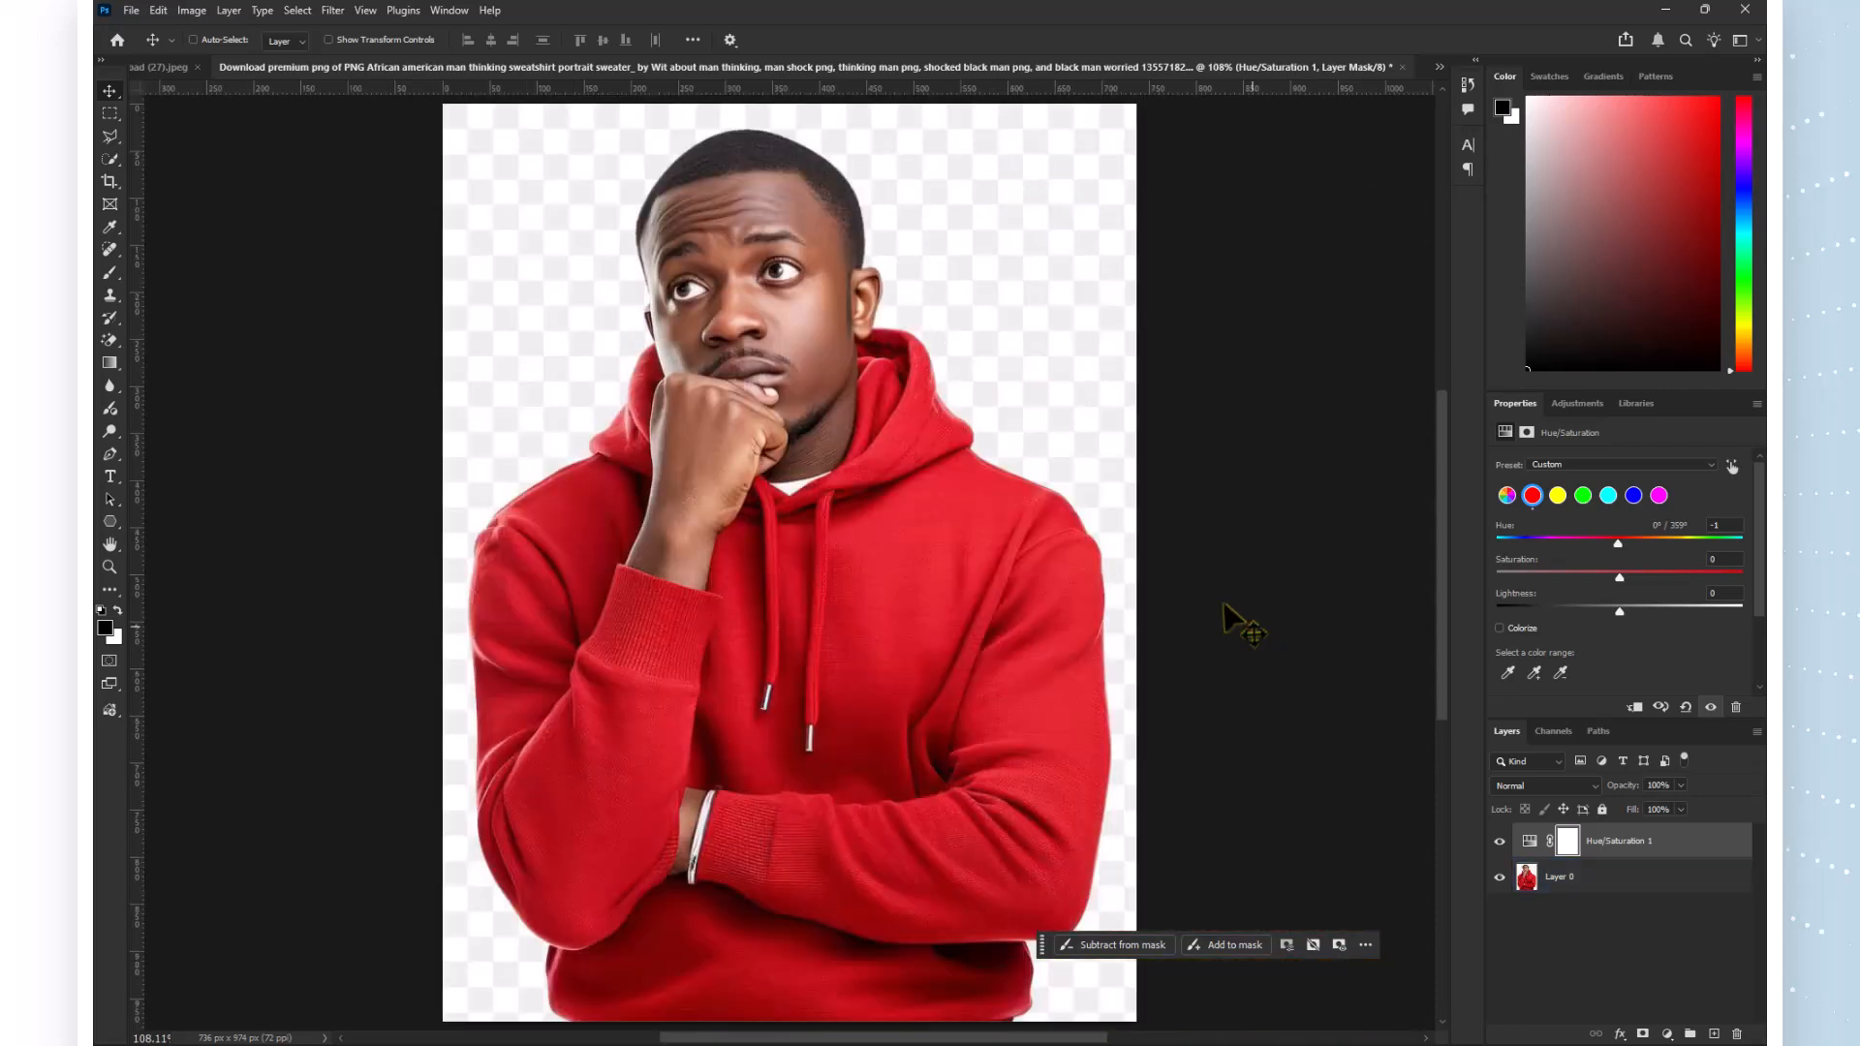
{"action": "left_click", "coordinate": [113, 165]}
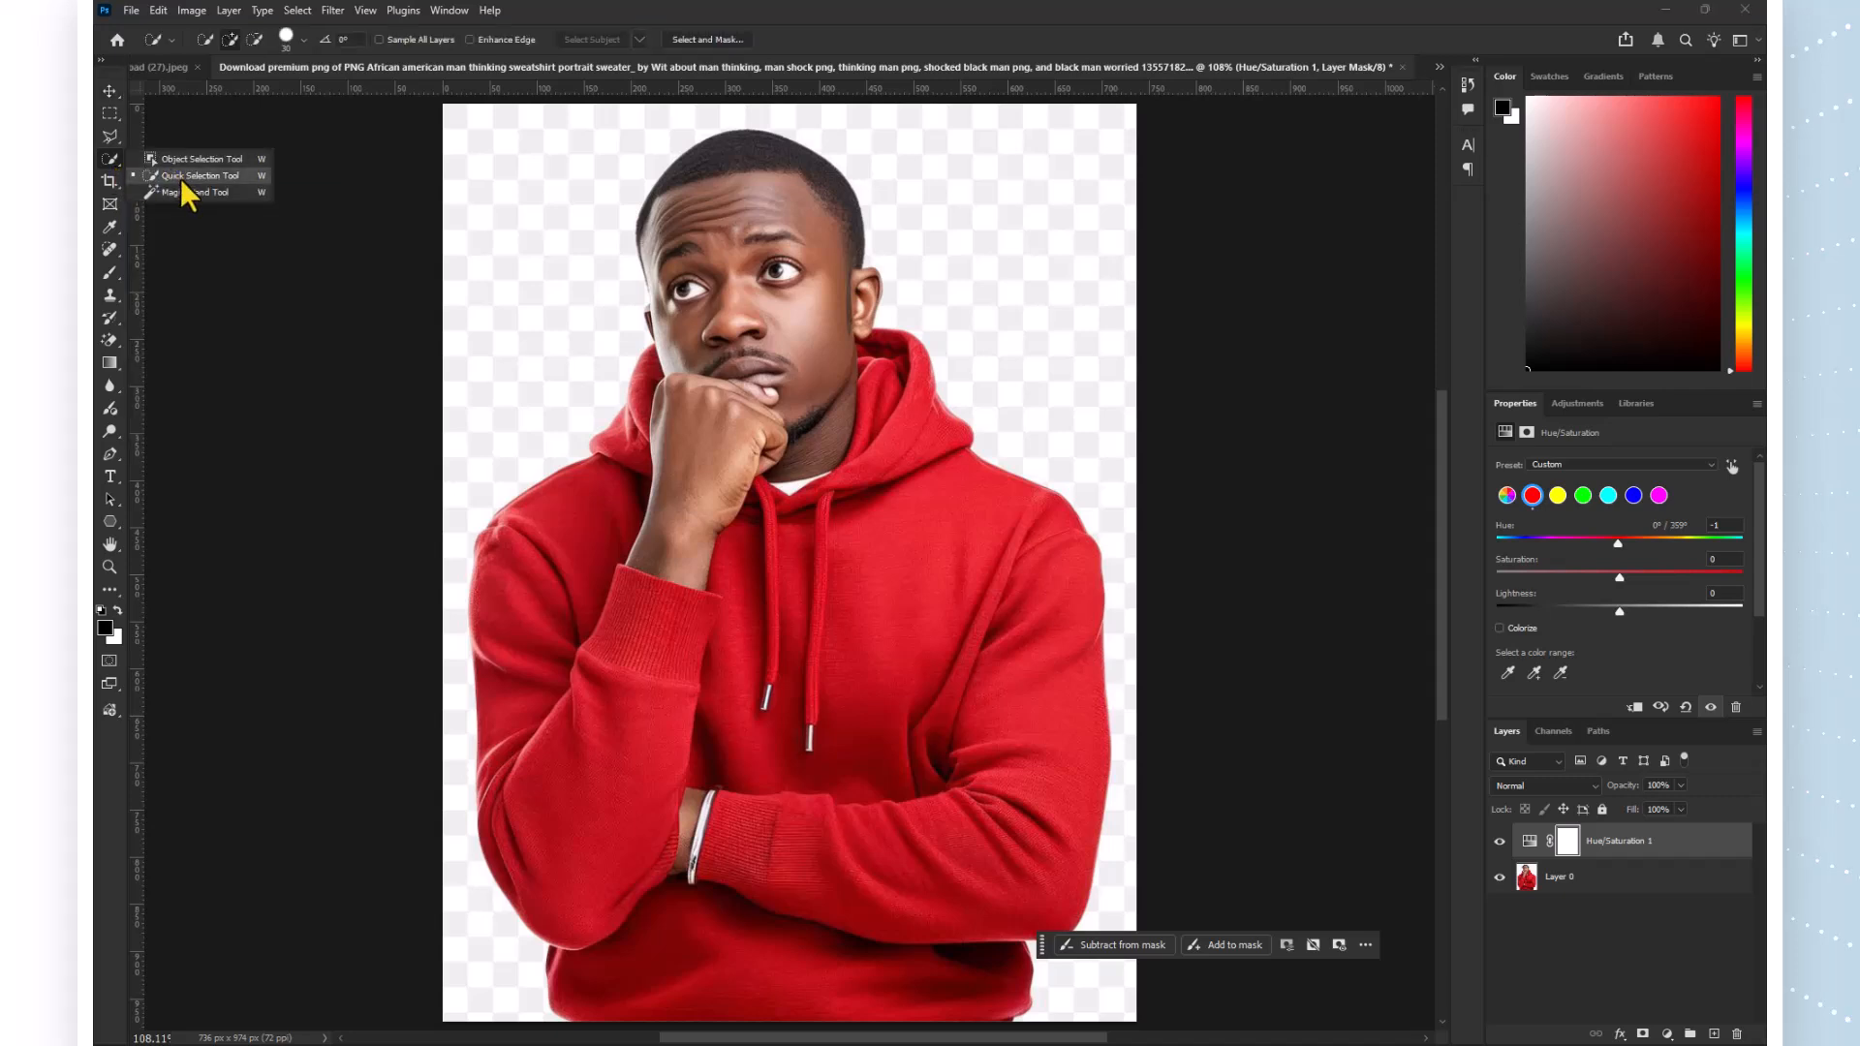
{"action": "left_click", "coordinate": [180, 178]}
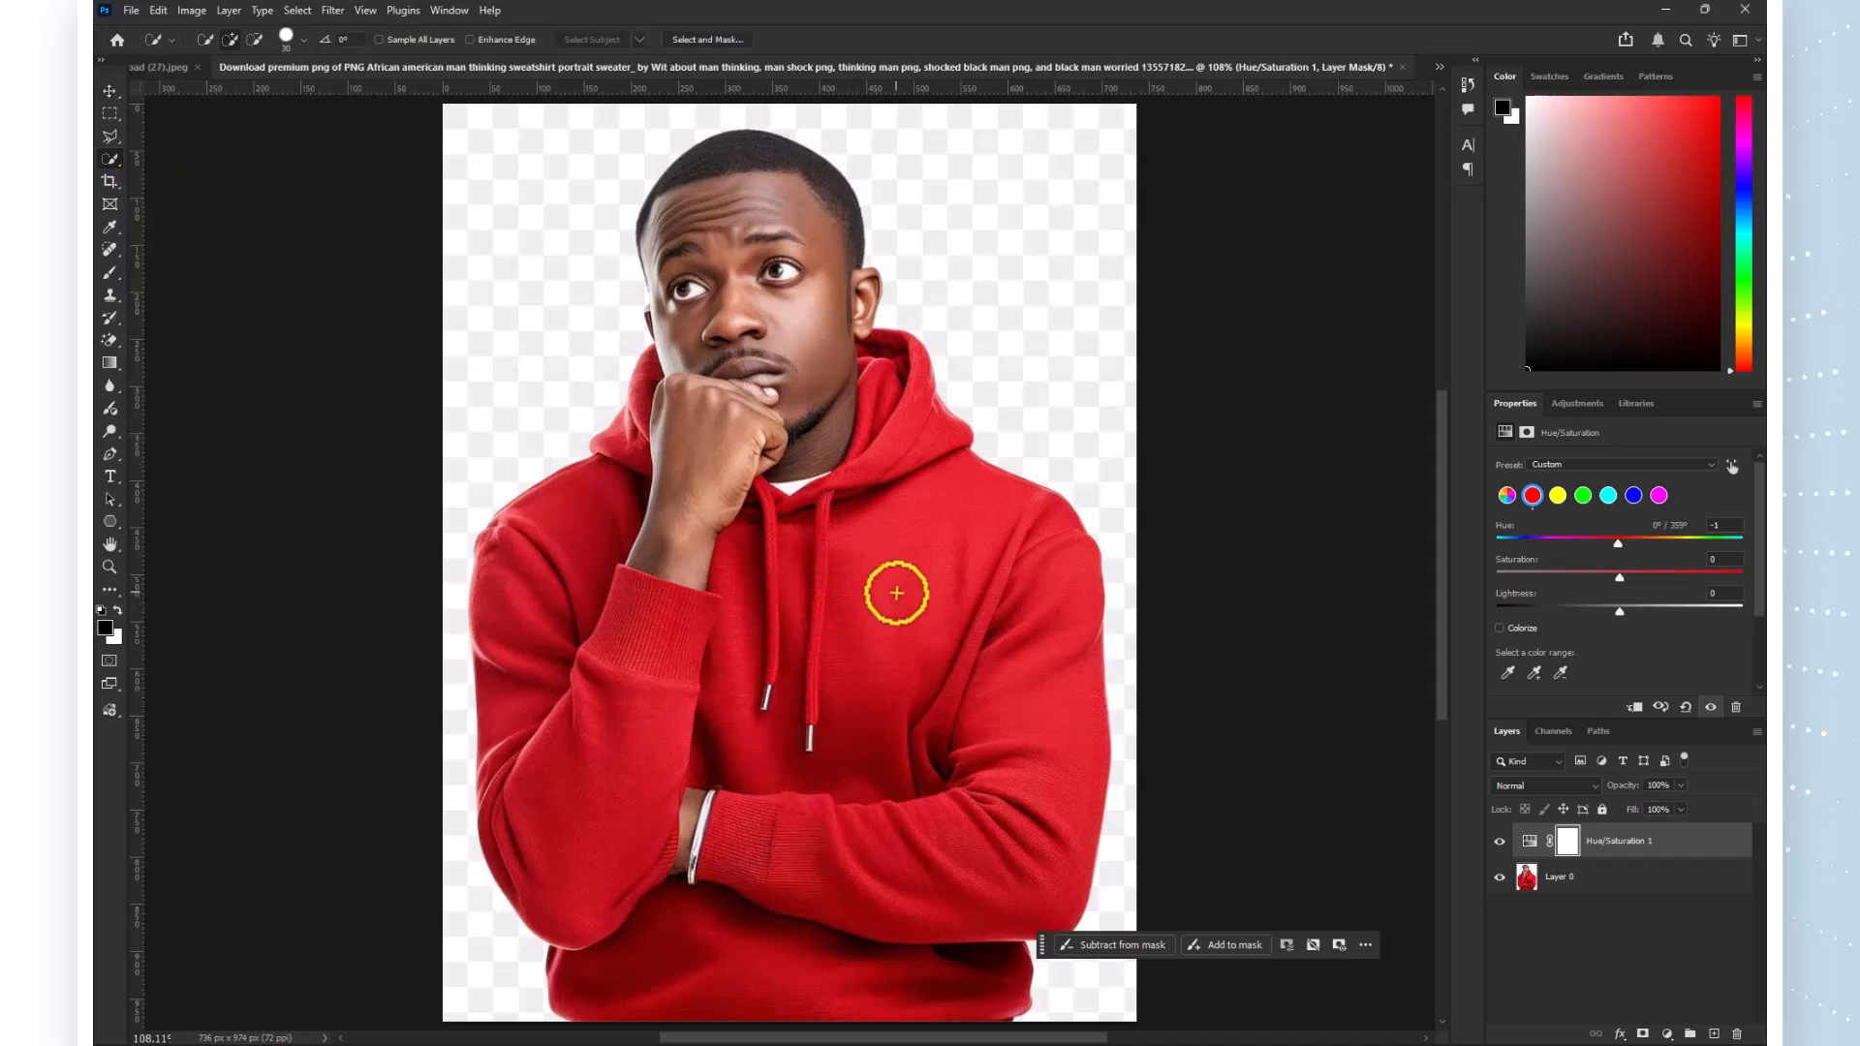
{"action": "mouse_move", "coordinate": [912, 572]}
{"action": "left_mouse_down"}
{"action": "mouse_move", "coordinate": [929, 669]}
{"action": "mouse_move", "coordinate": [1010, 736]}
{"action": "mouse_move", "coordinate": [1011, 782]}
{"action": "mouse_move", "coordinate": [982, 818]}
{"action": "mouse_move", "coordinate": [848, 895]}
{"action": "mouse_move", "coordinate": [790, 964]}
{"action": "mouse_move", "coordinate": [635, 864]}
{"action": "left_mouse_up"}
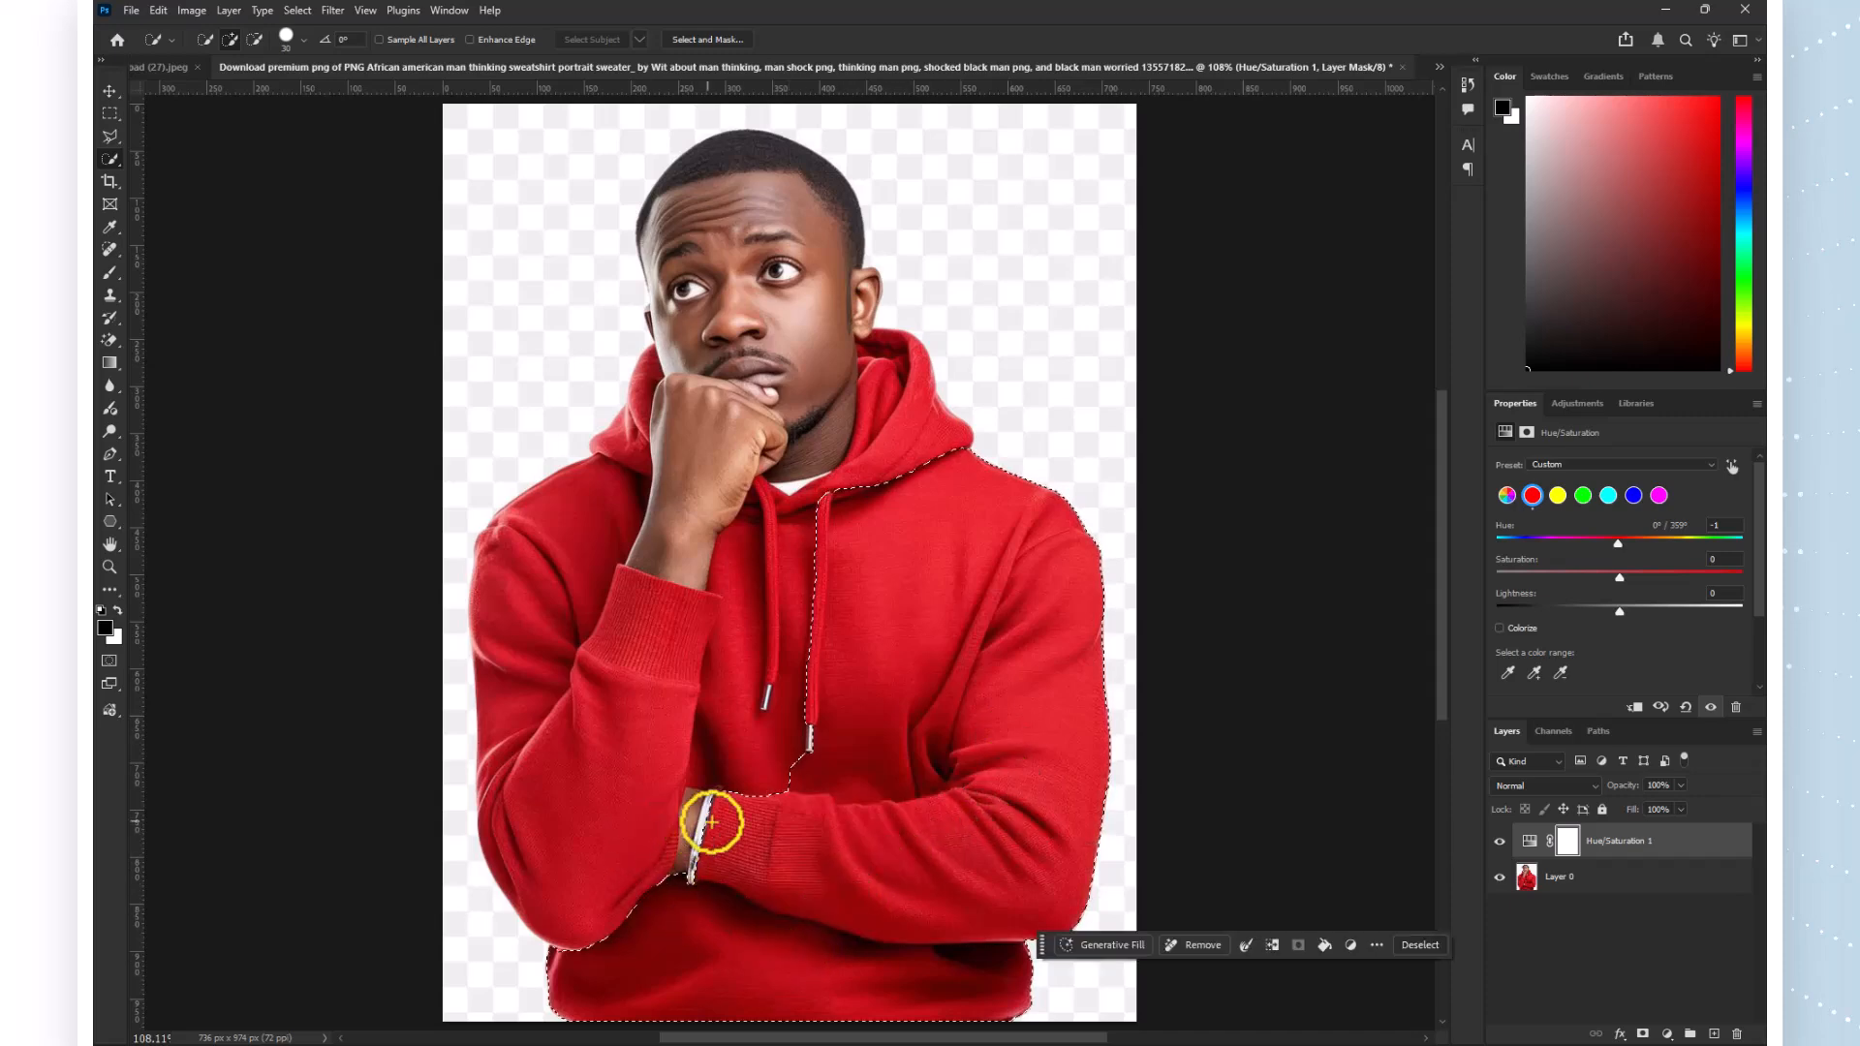
Subtract the silver bracelet at the wrist from the hoodie selection using a smaller brush.
{"action": "scroll", "coordinate": [702, 875], "scroll_direction": "up", "scroll_amount": 5}
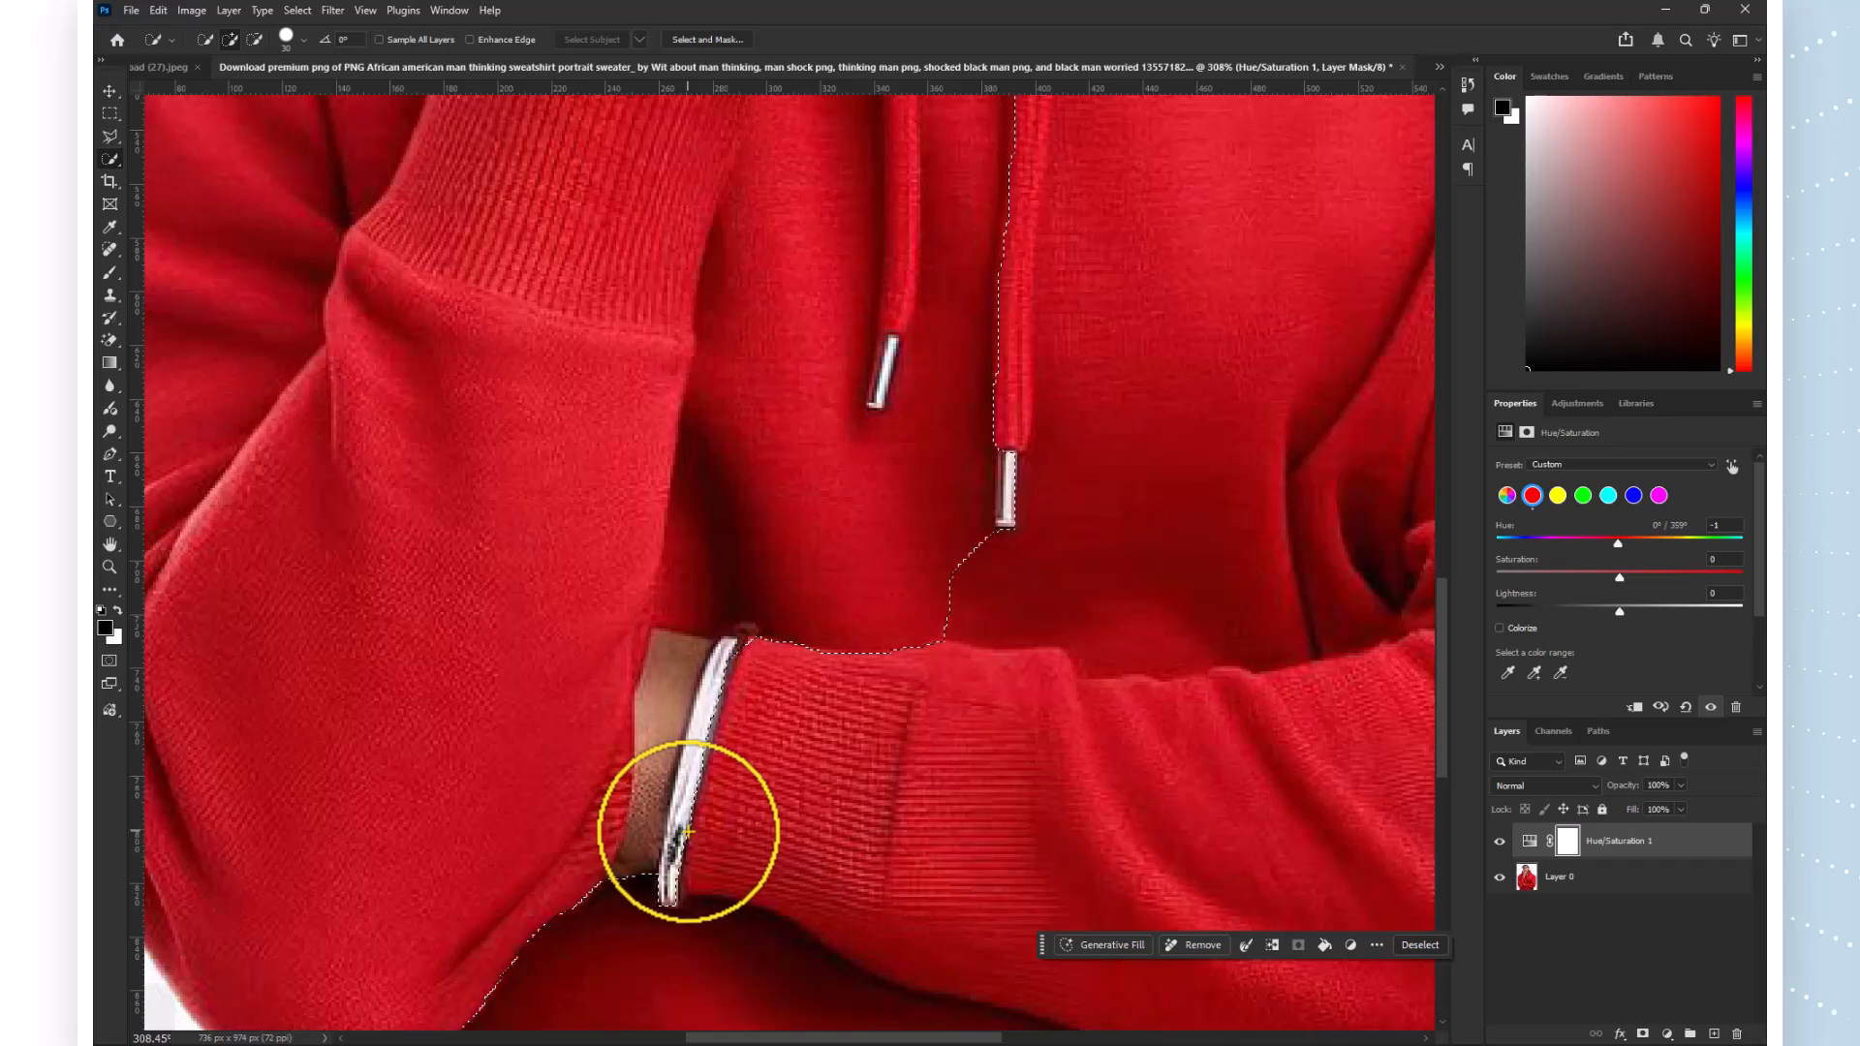
{"action": "key", "text": "bracketleft"}
{"action": "key", "text": "bracketleft"}
{"action": "key", "text": "bracketleft"}
{"action": "key", "text": "bracketleft"}
{"action": "key", "text": "bracketleft"}
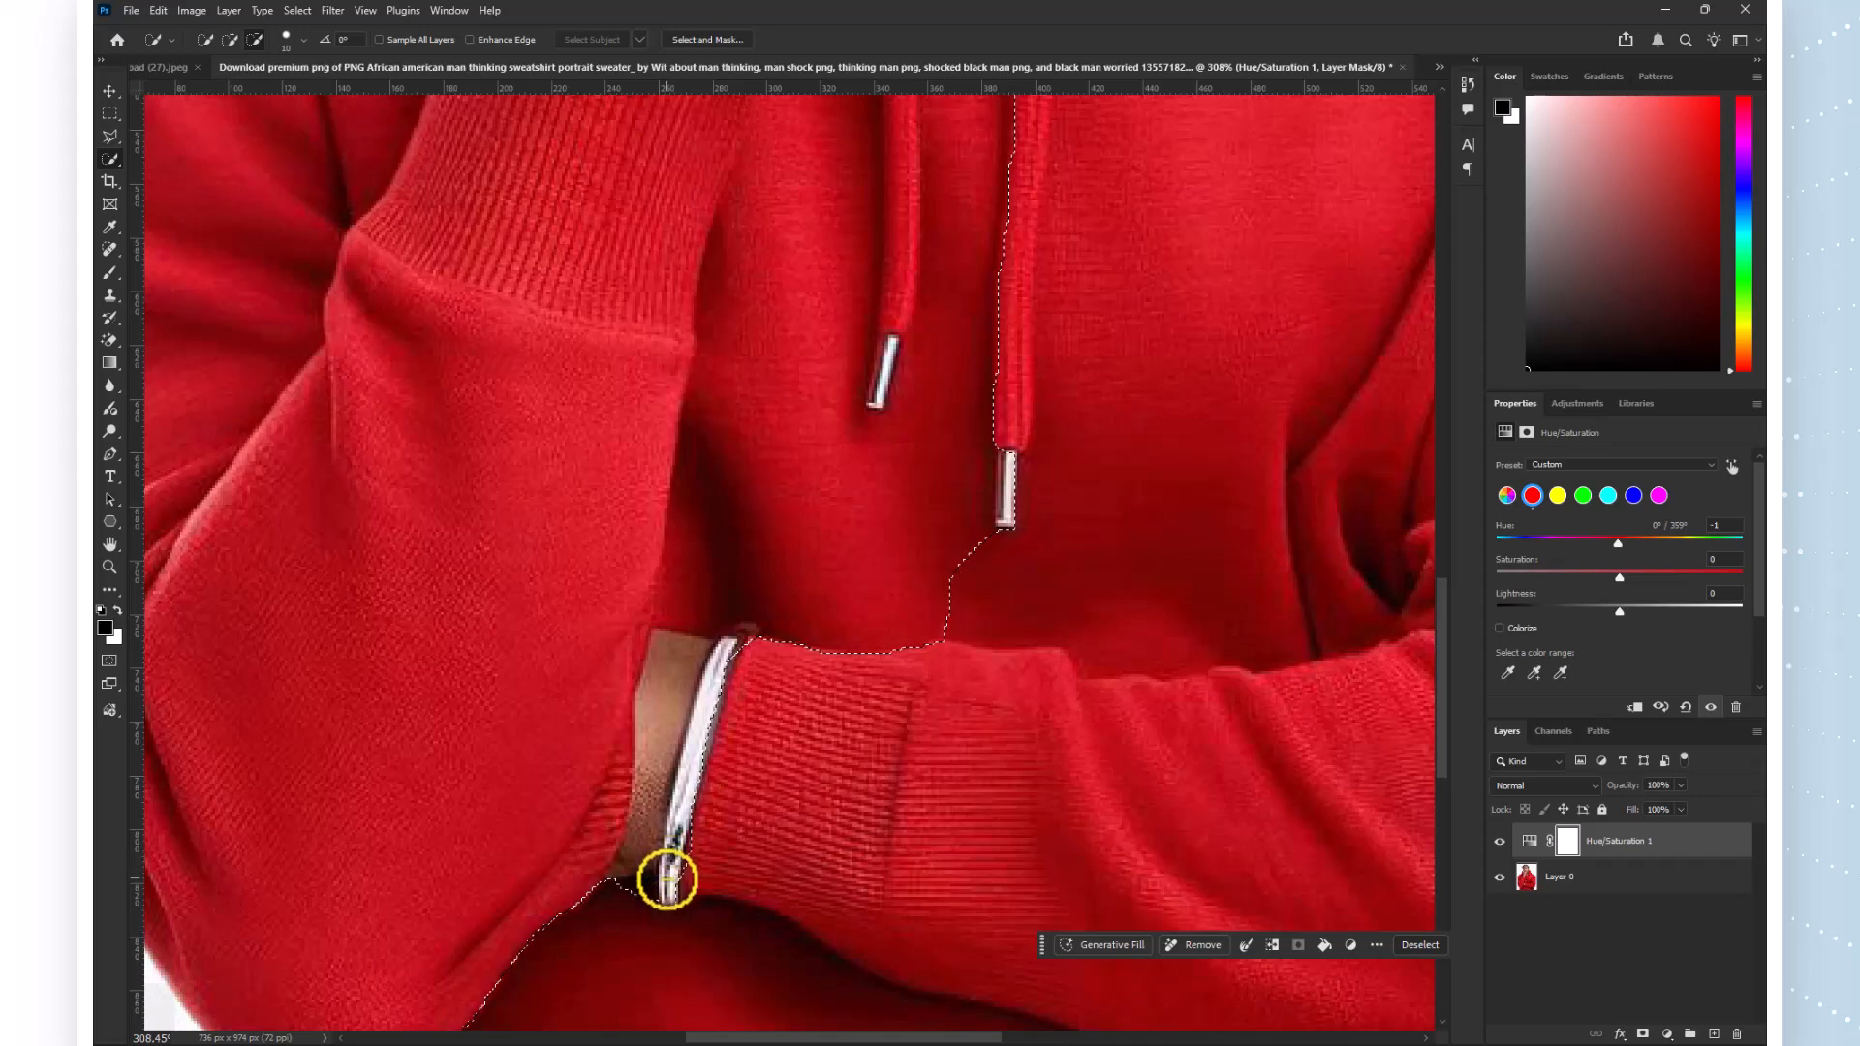
{"action": "scroll", "coordinate": [677, 844], "scroll_direction": "down", "scroll_amount": 7}
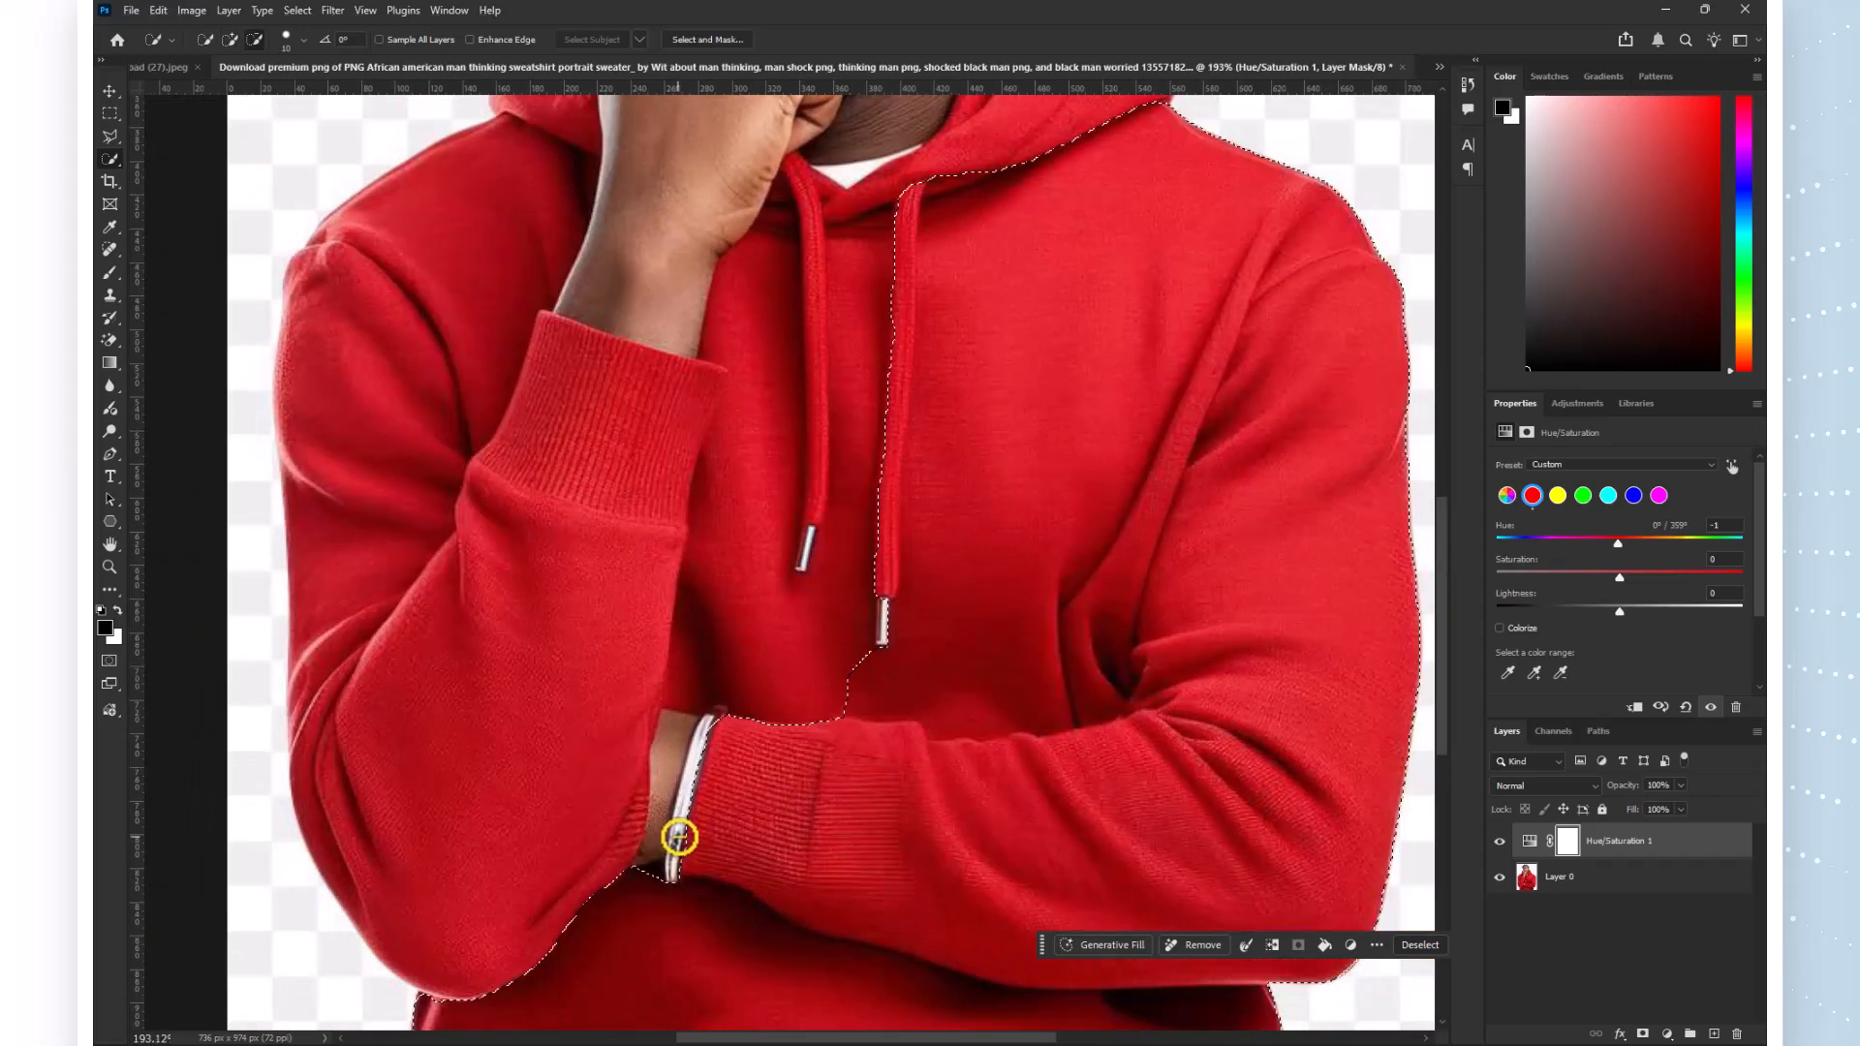
Add the raised arm's sleeve and shoulder to the hoodie selection using a larger brush.
{"action": "key", "text": "bracketright"}
{"action": "key", "text": "bracketright"}
{"action": "key", "text": "bracketright"}
{"action": "key", "text": "bracketright"}
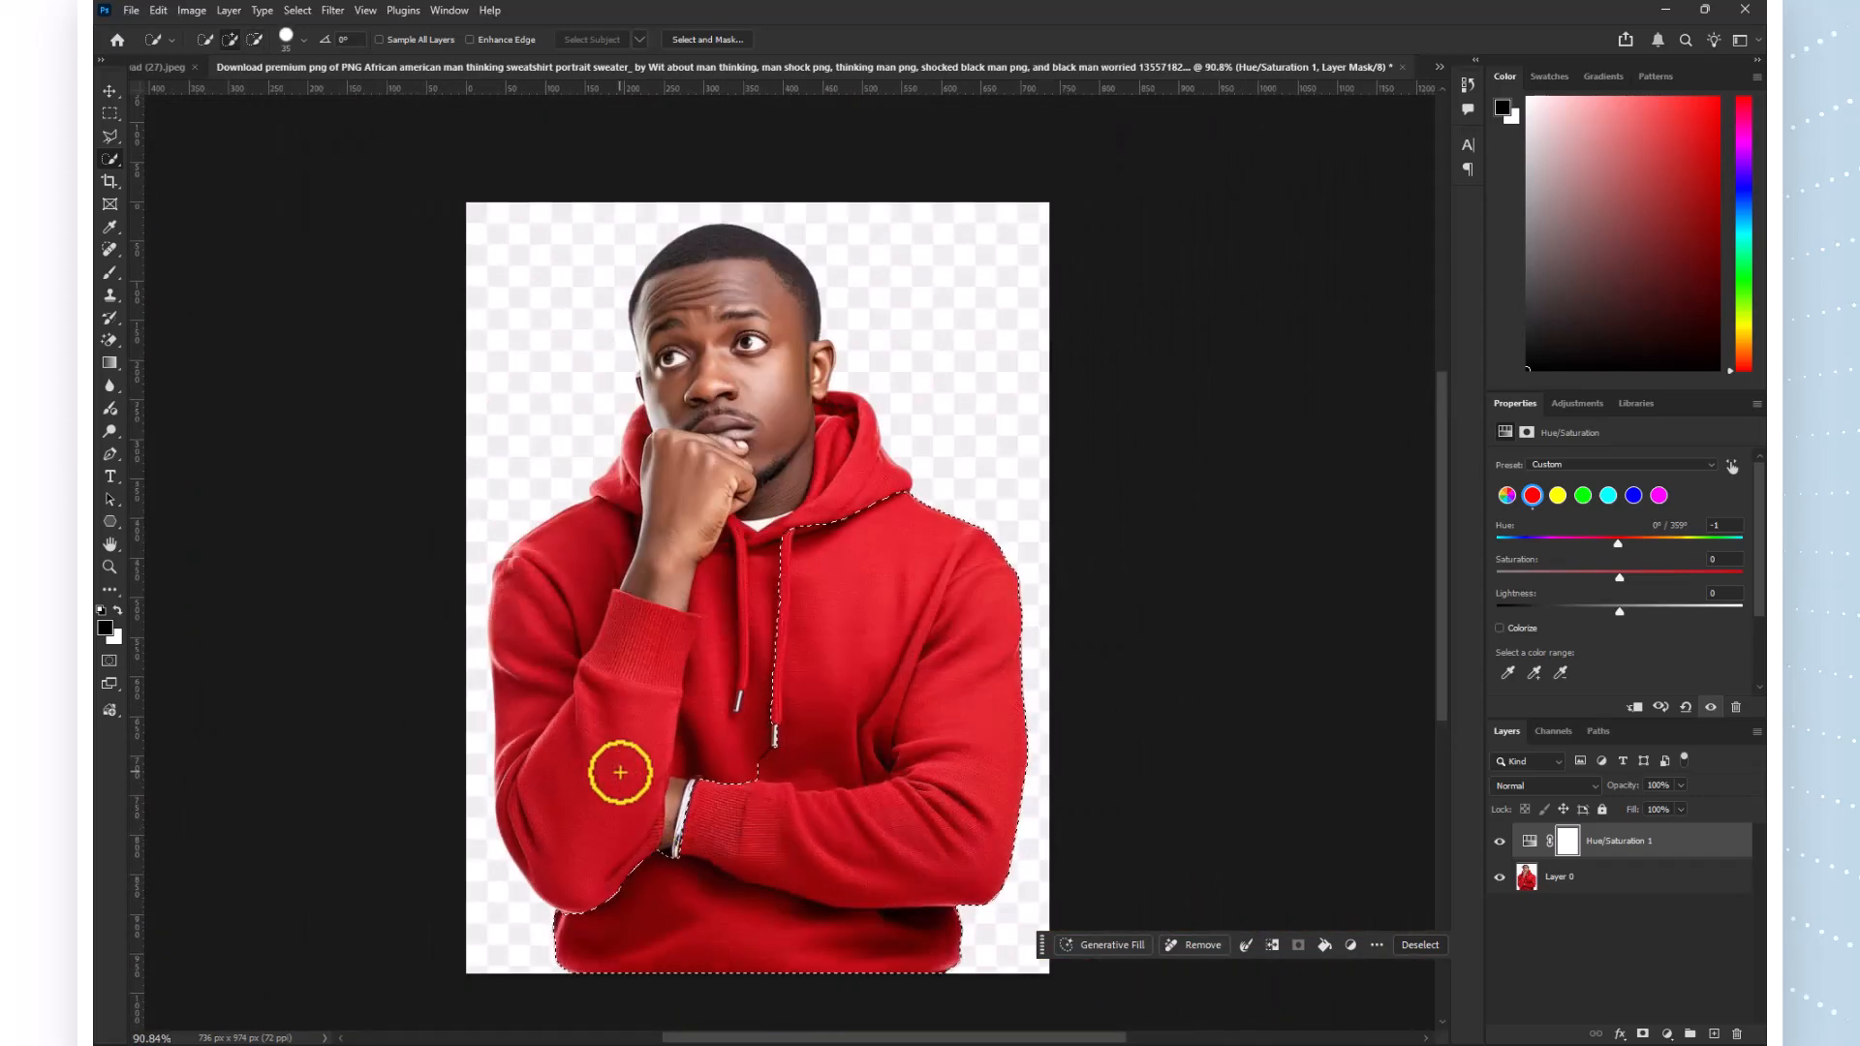
{"action": "left_click_drag", "start_coordinate": [602, 710], "coordinate": [576, 731]}
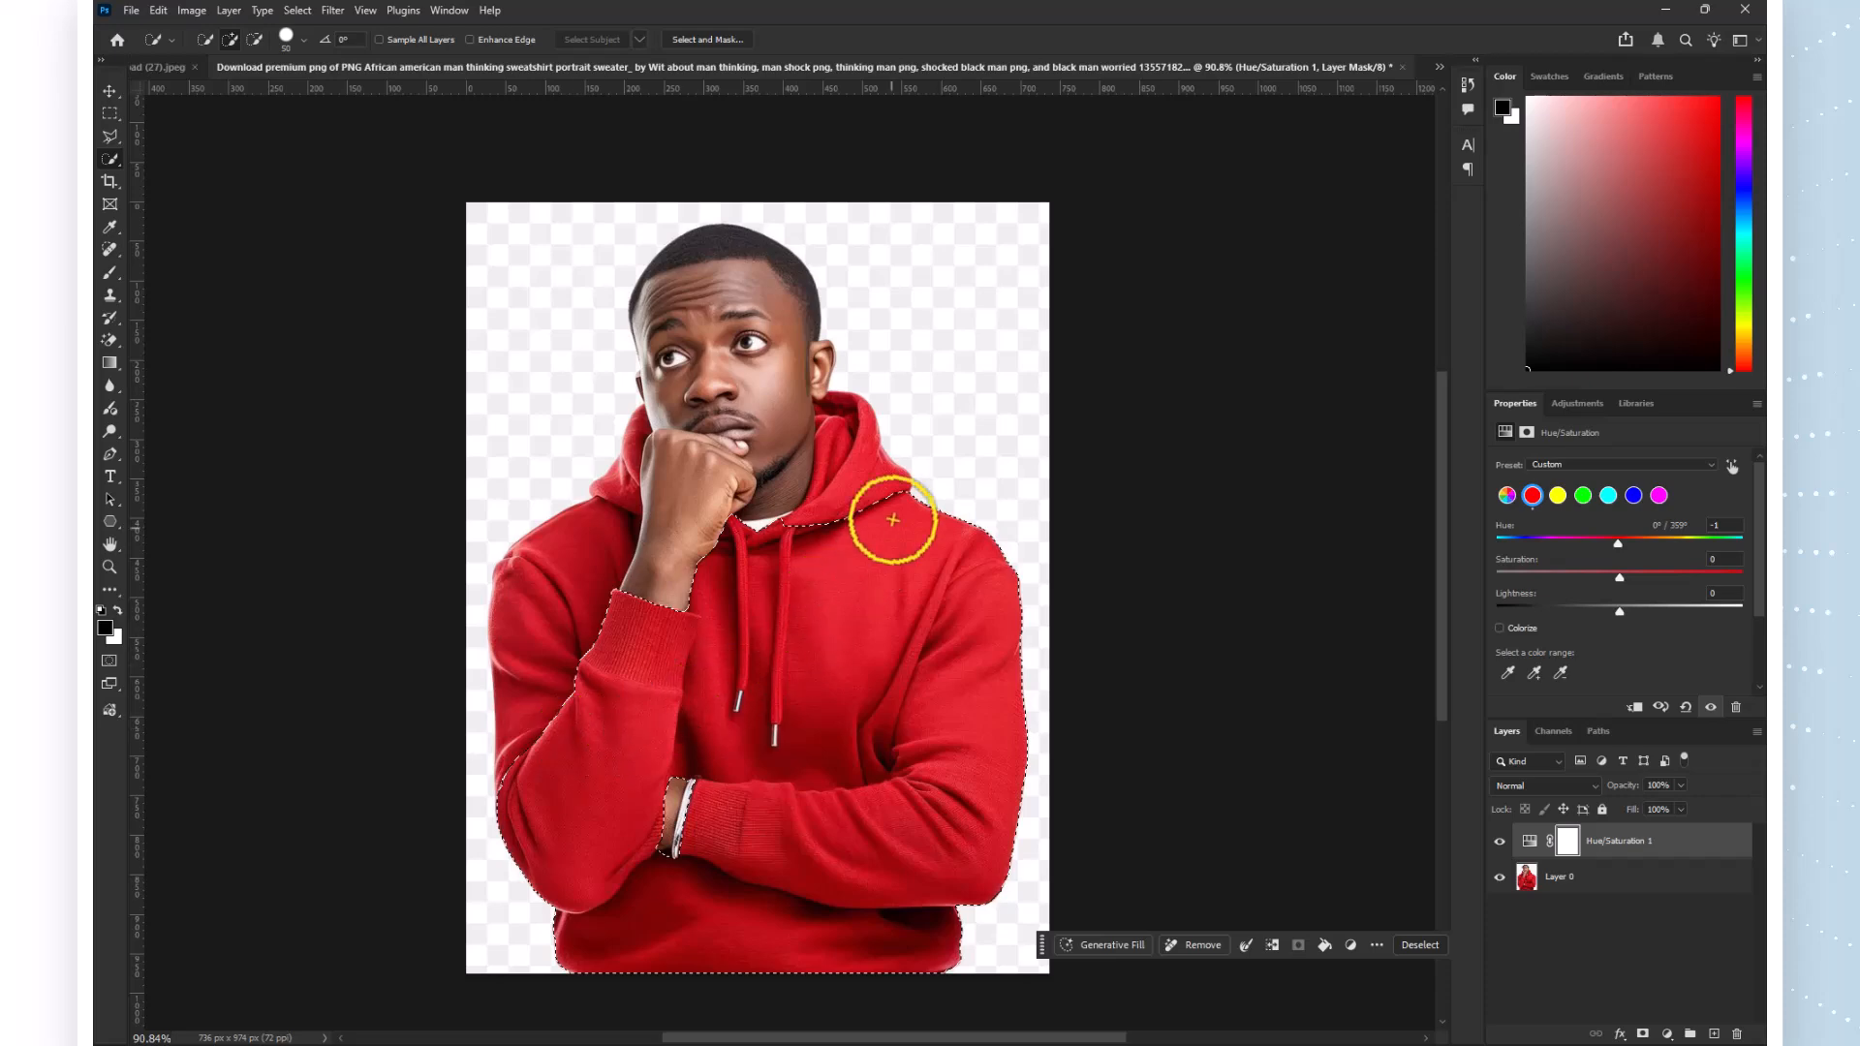
{"action": "left_click", "coordinate": [523, 625]}
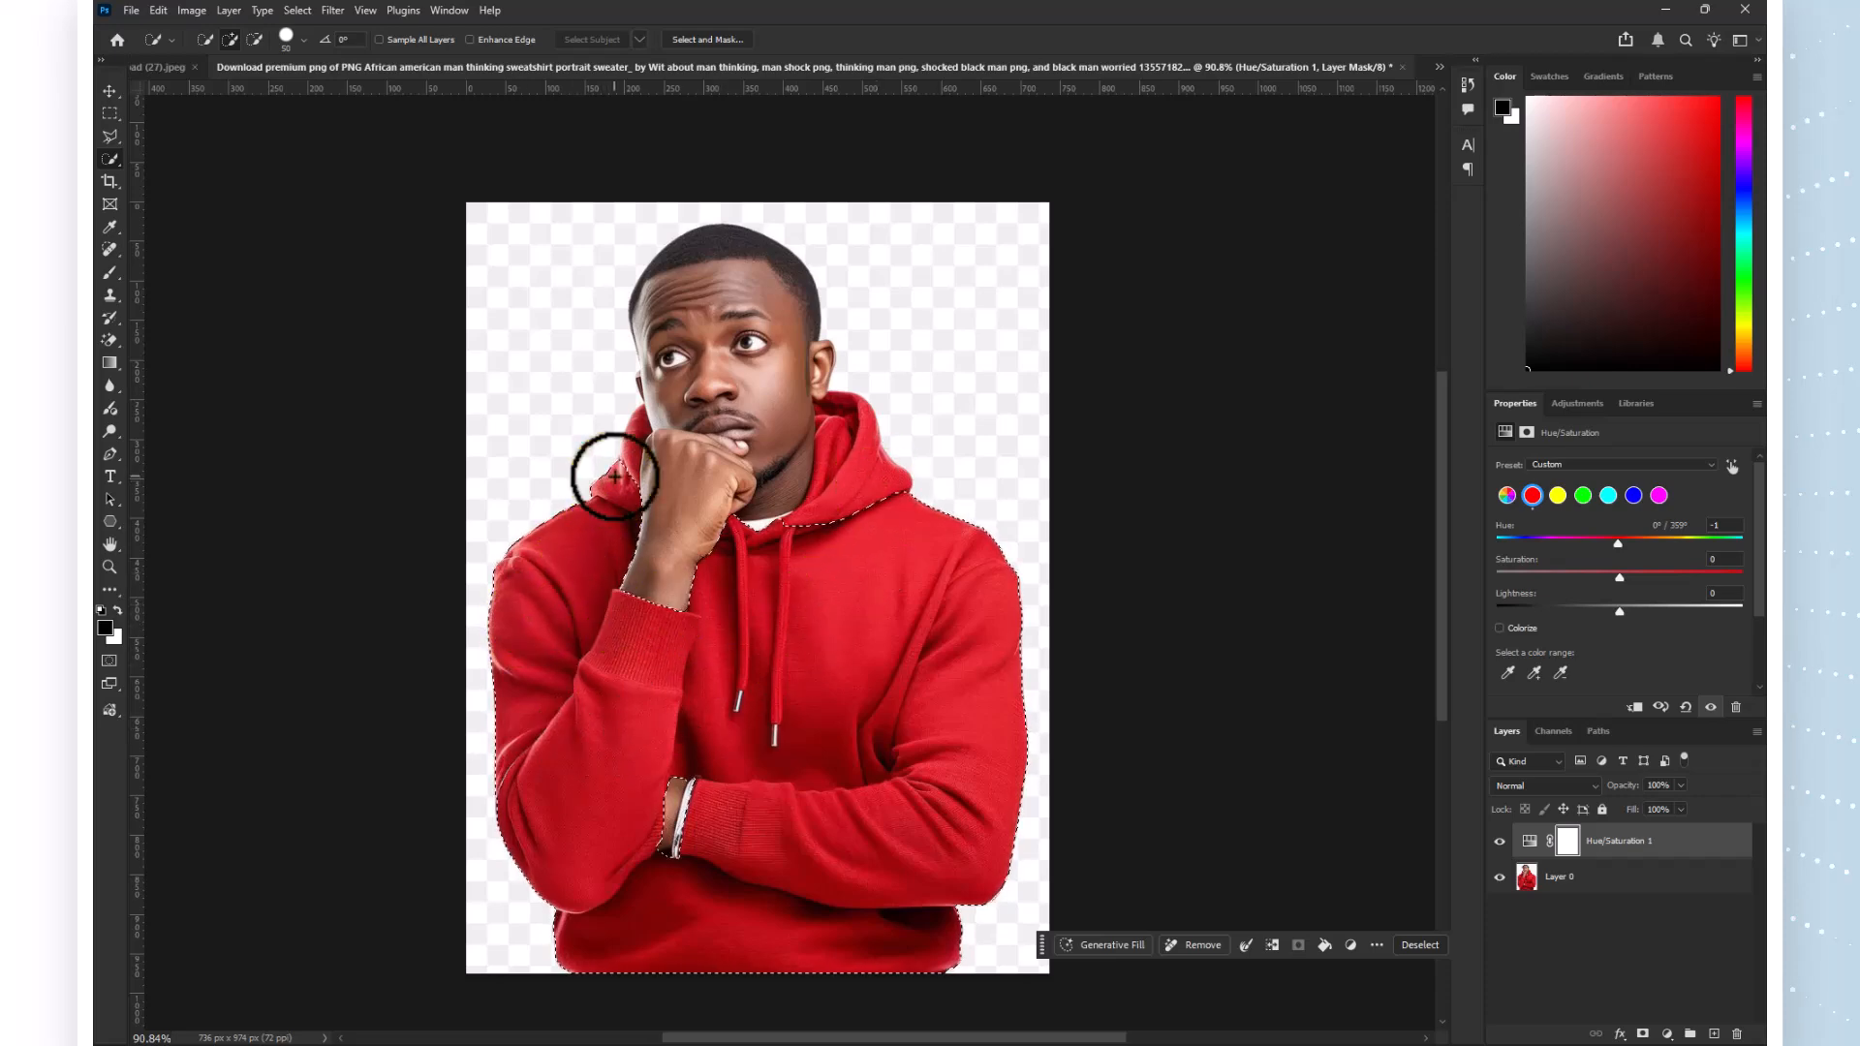
Add the part of the hood beside the raised fist to the selection and subtract the background picked up around it.
{"action": "scroll", "coordinate": [615, 457], "scroll_direction": "up", "scroll_amount": 6}
{"action": "left_click", "coordinate": [614, 411]}
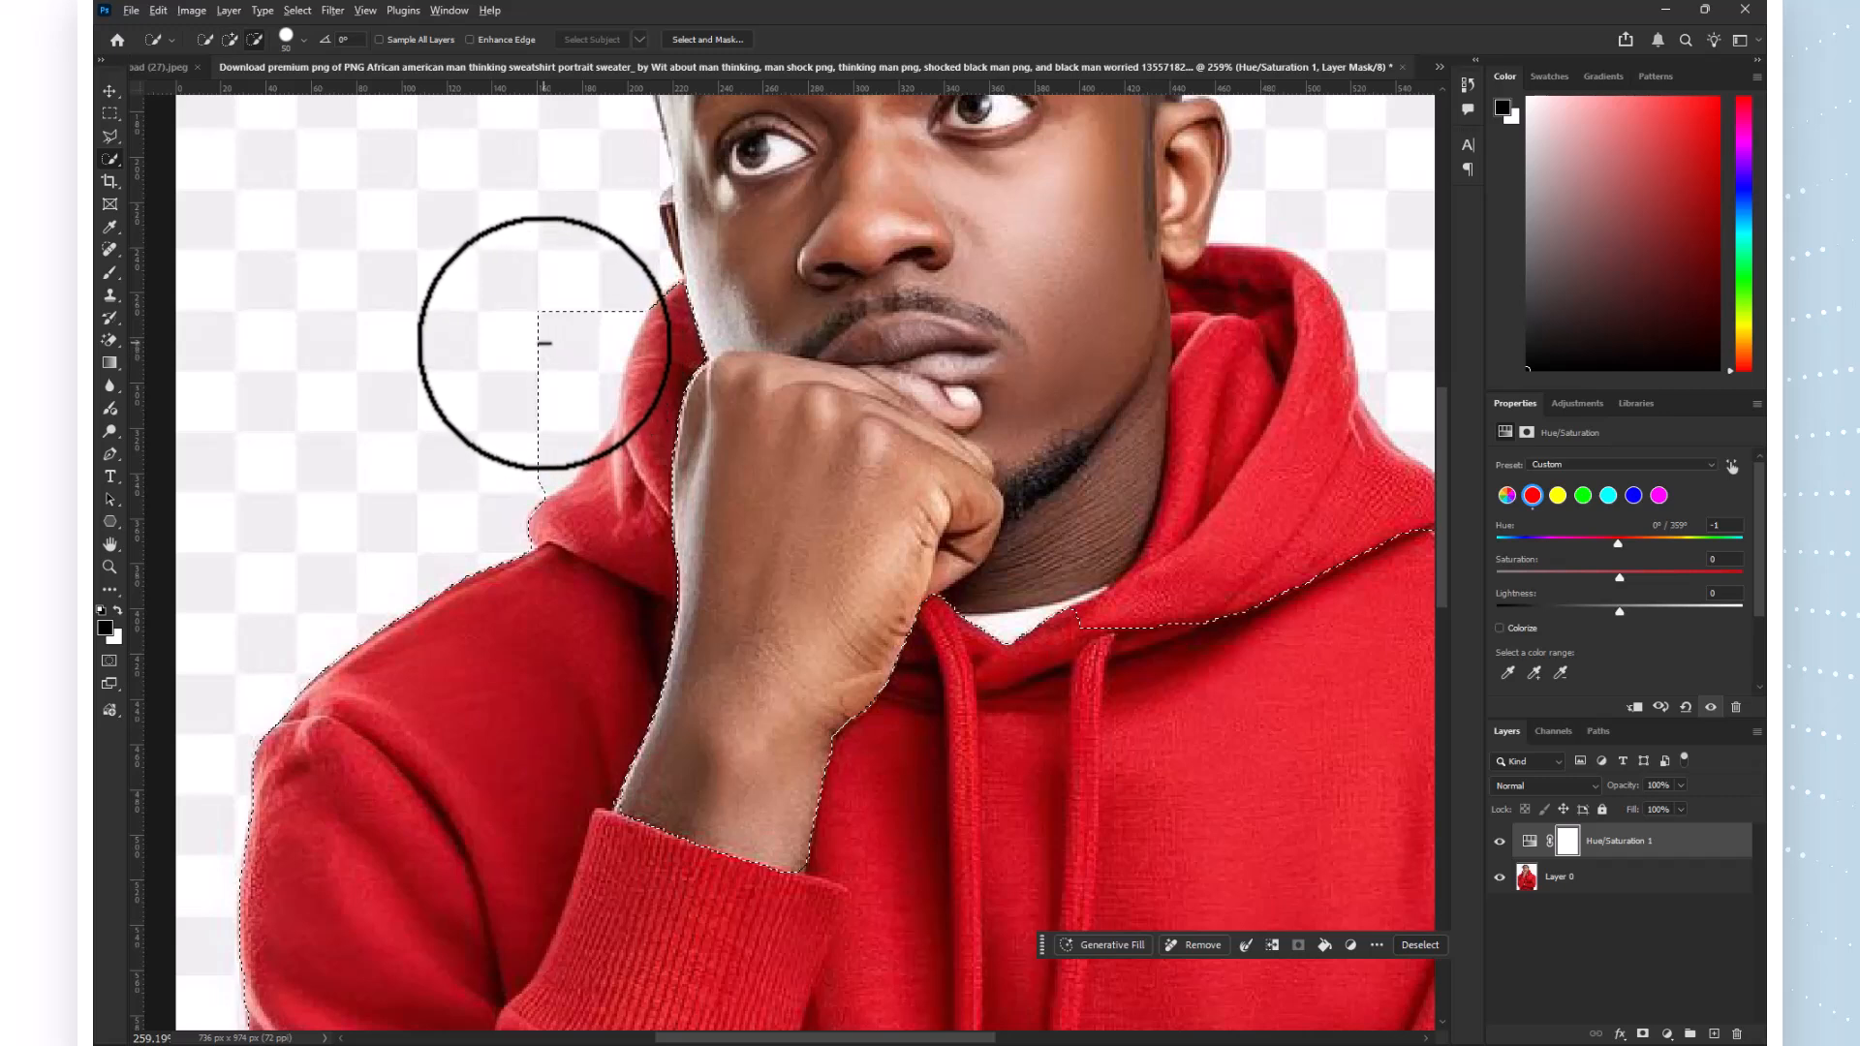
{"action": "left_click", "coordinate": [533, 396], "text": "alt"}
{"action": "mouse_move", "coordinate": [533, 396]}
{"action": "left_mouse_down"}
{"action": "mouse_move", "coordinate": [520, 429]}
{"action": "mouse_move", "coordinate": [561, 333]}
{"action": "left_mouse_up"}
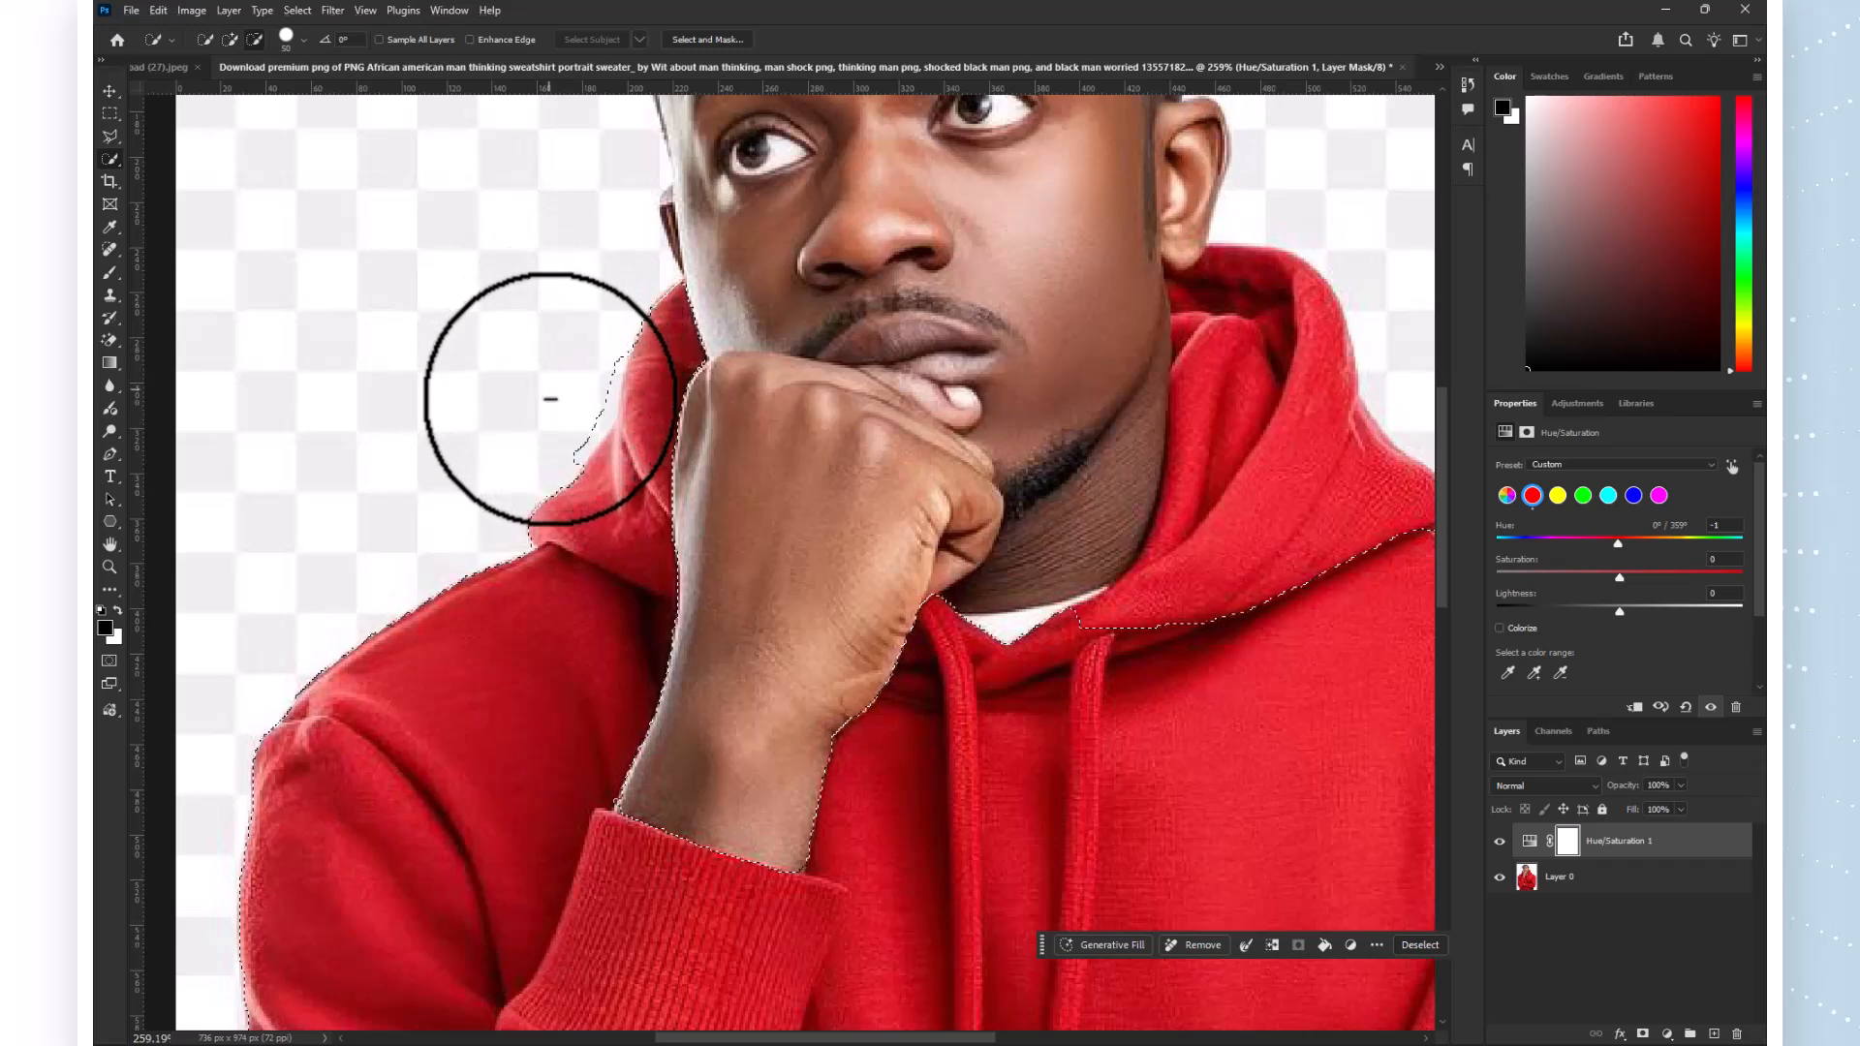
Add the part of the hood beside the neck and below the ear to the selection.
{"action": "left_click_drag", "start_coordinate": [1177, 469], "coordinate": [1204, 531]}
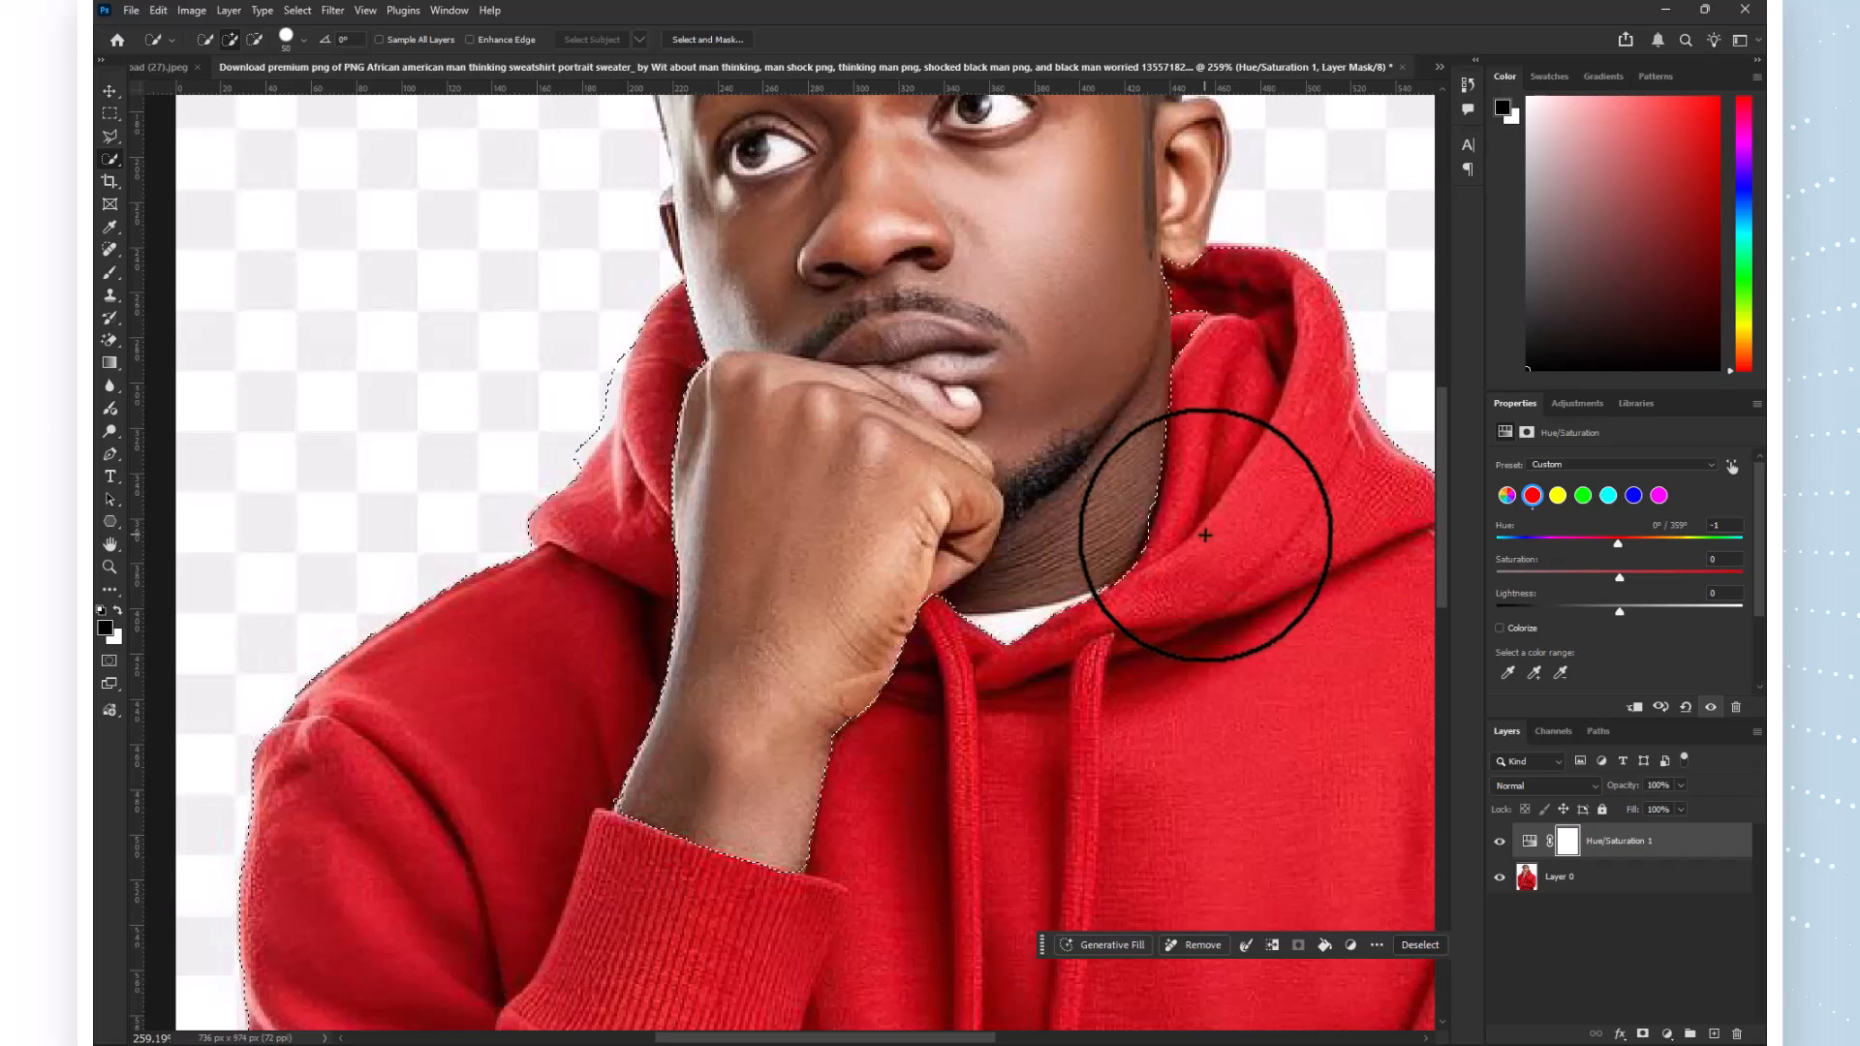
{"action": "key", "text": "bracketleft"}
{"action": "key", "text": "bracketleft"}
{"action": "key", "text": "bracketleft"}
{"action": "key", "text": "bracketleft"}
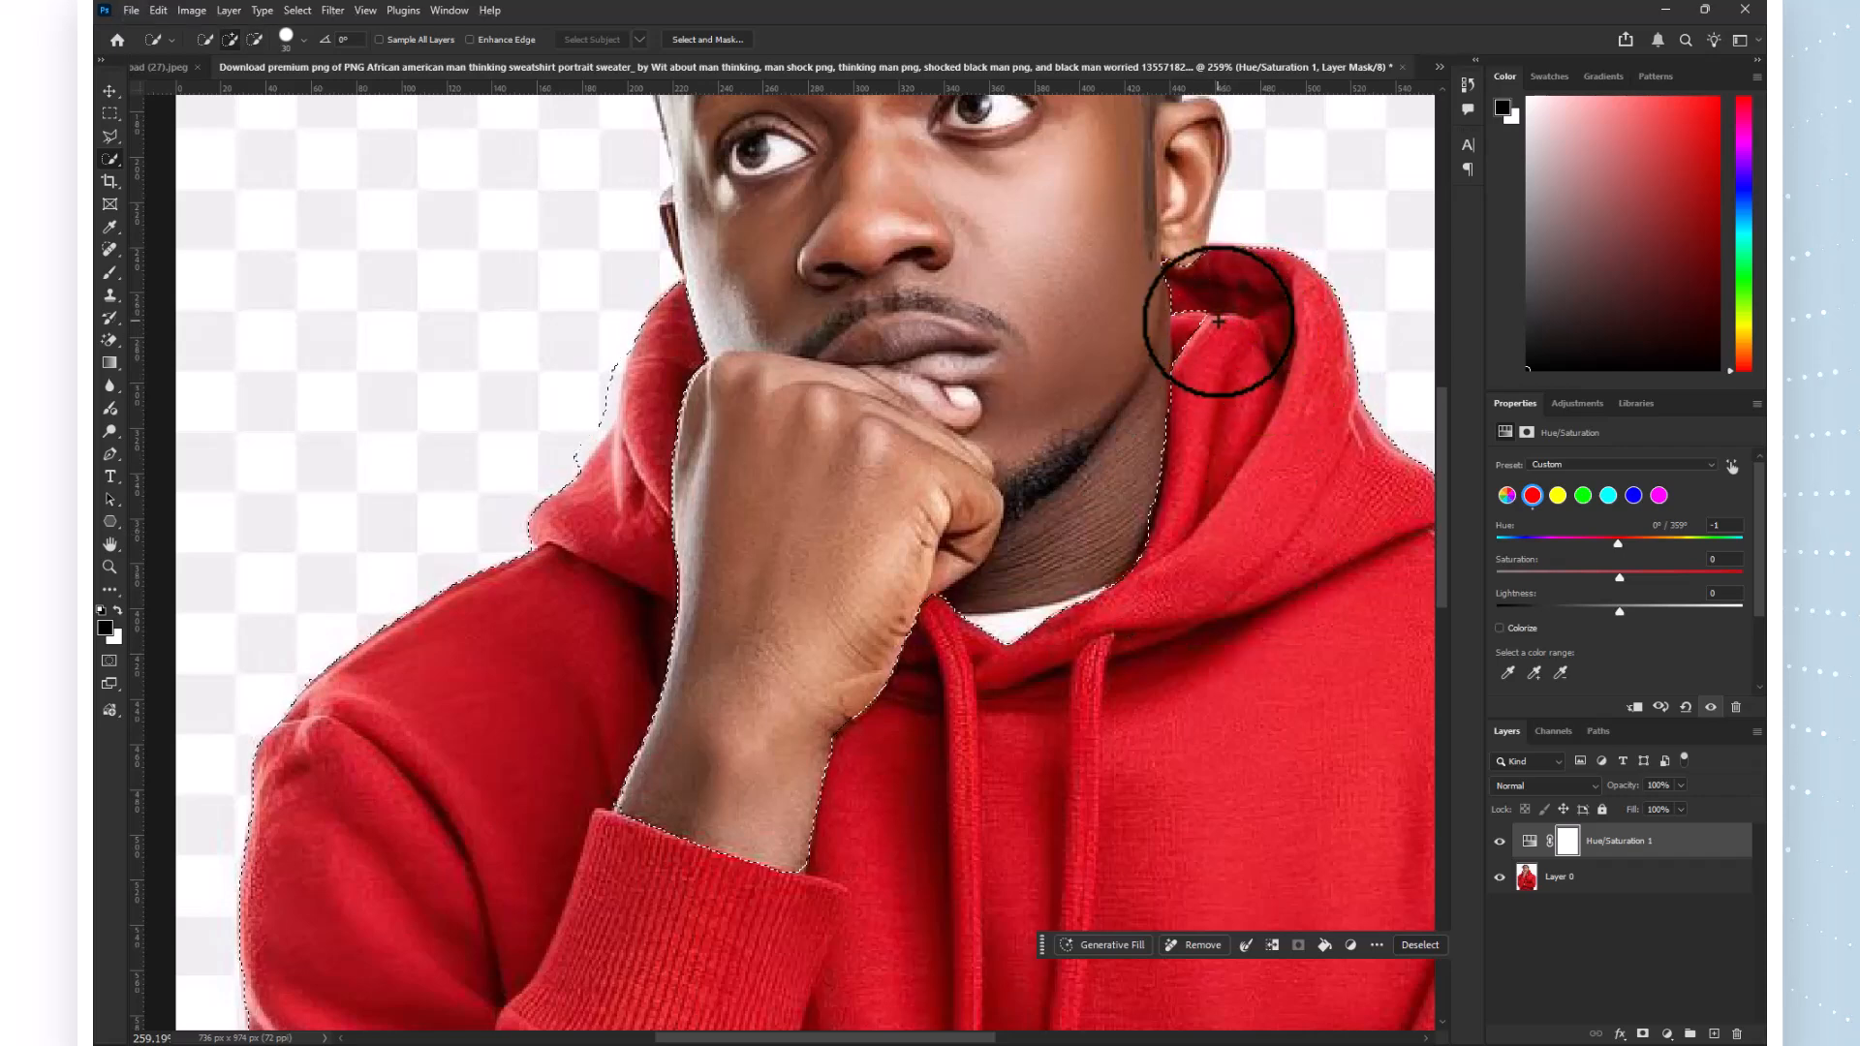
{"action": "scroll", "coordinate": [1169, 423], "scroll_direction": "down", "scroll_amount": 3}
{"action": "scroll", "coordinate": [1219, 523], "scroll_direction": "down", "scroll_amount": 3}
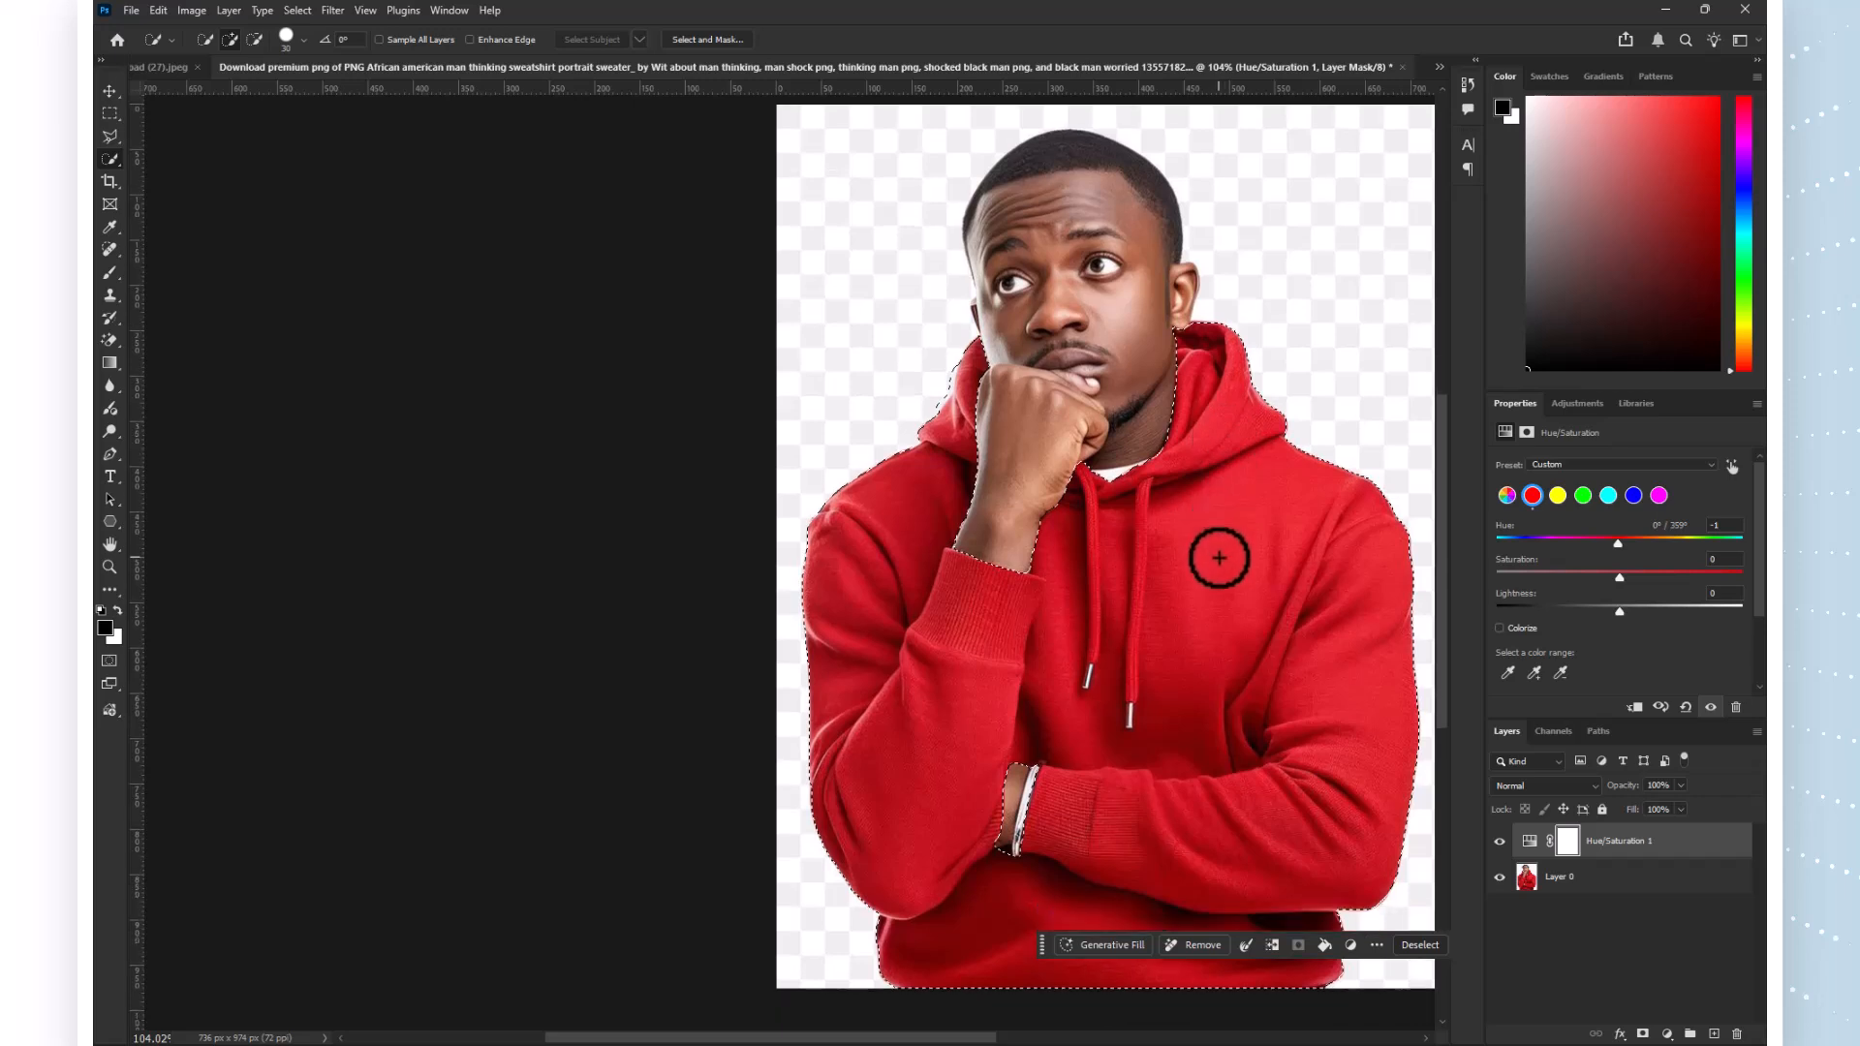
Copy the selected hoodie from Layer 0 to its own layer and check the cutout by briefly hiding Layer 0.
{"action": "left_click", "coordinate": [110, 91]}
{"action": "left_click", "coordinate": [1660, 875]}
{"action": "key", "text": "ctrl+j"}
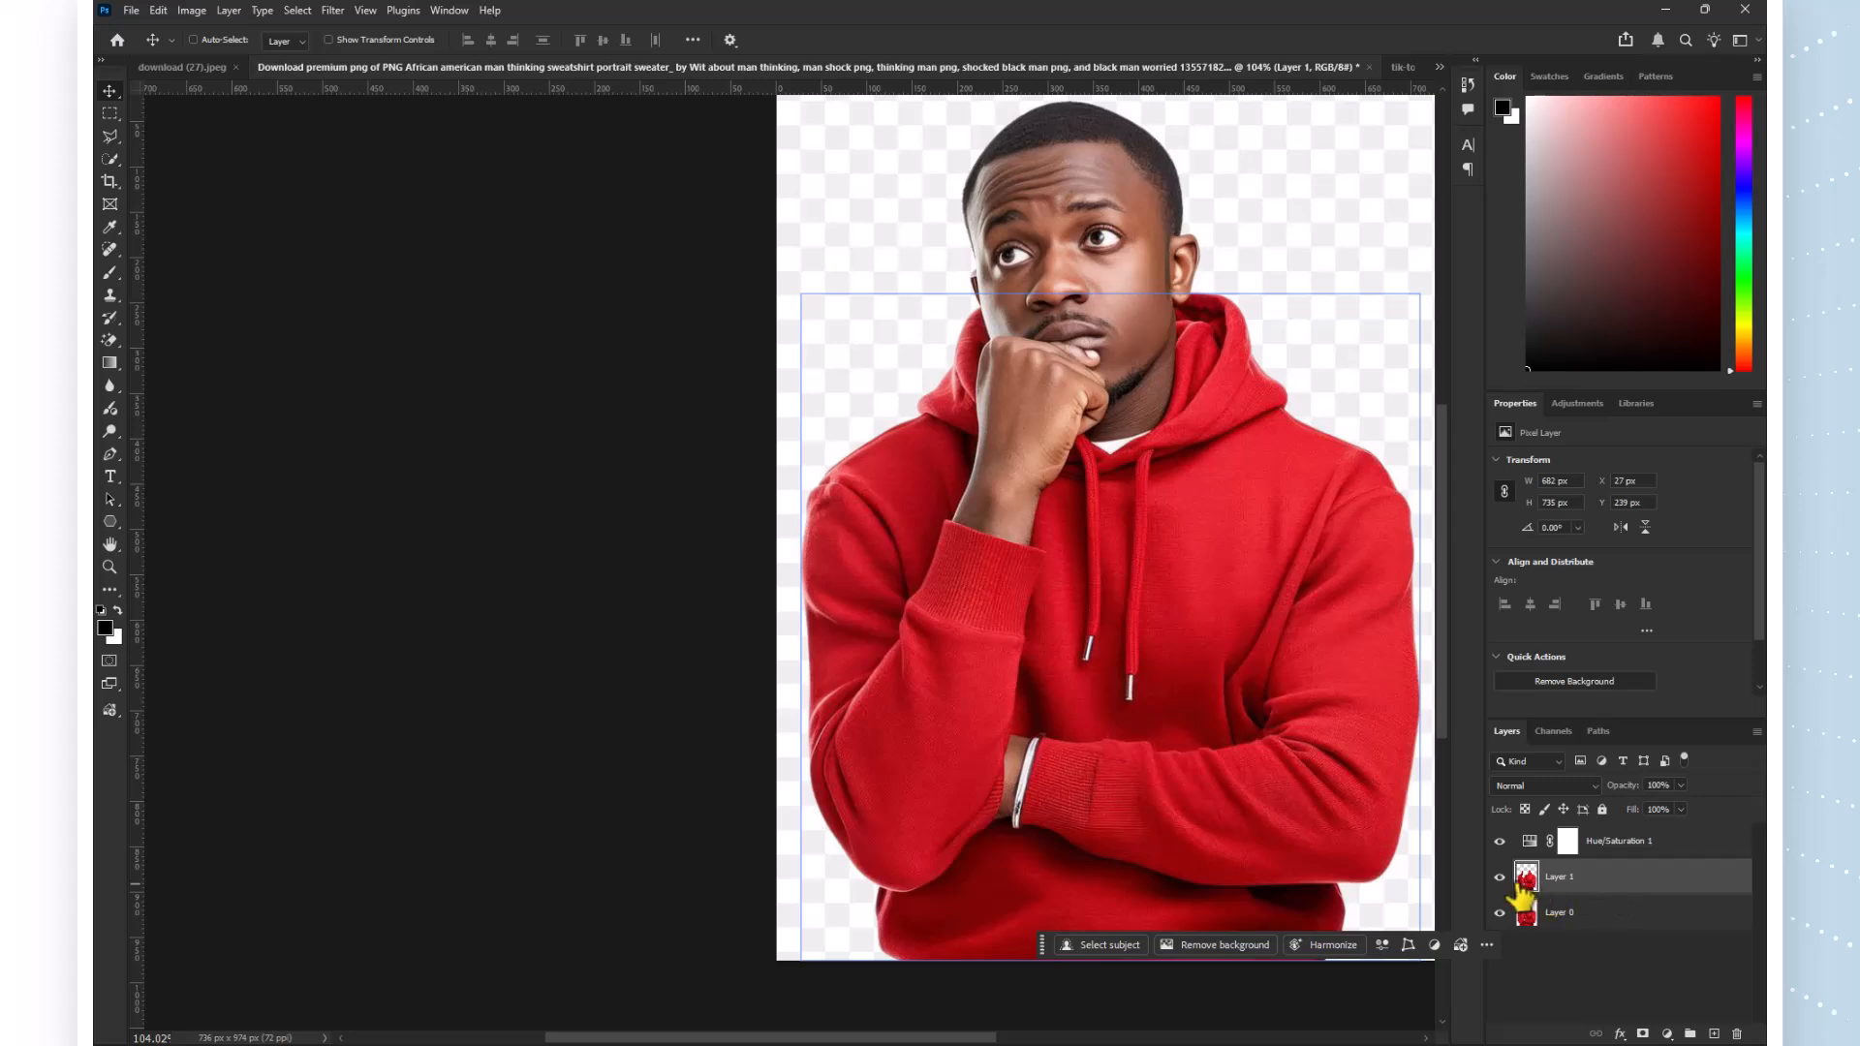
{"action": "left_click", "coordinate": [1500, 913]}
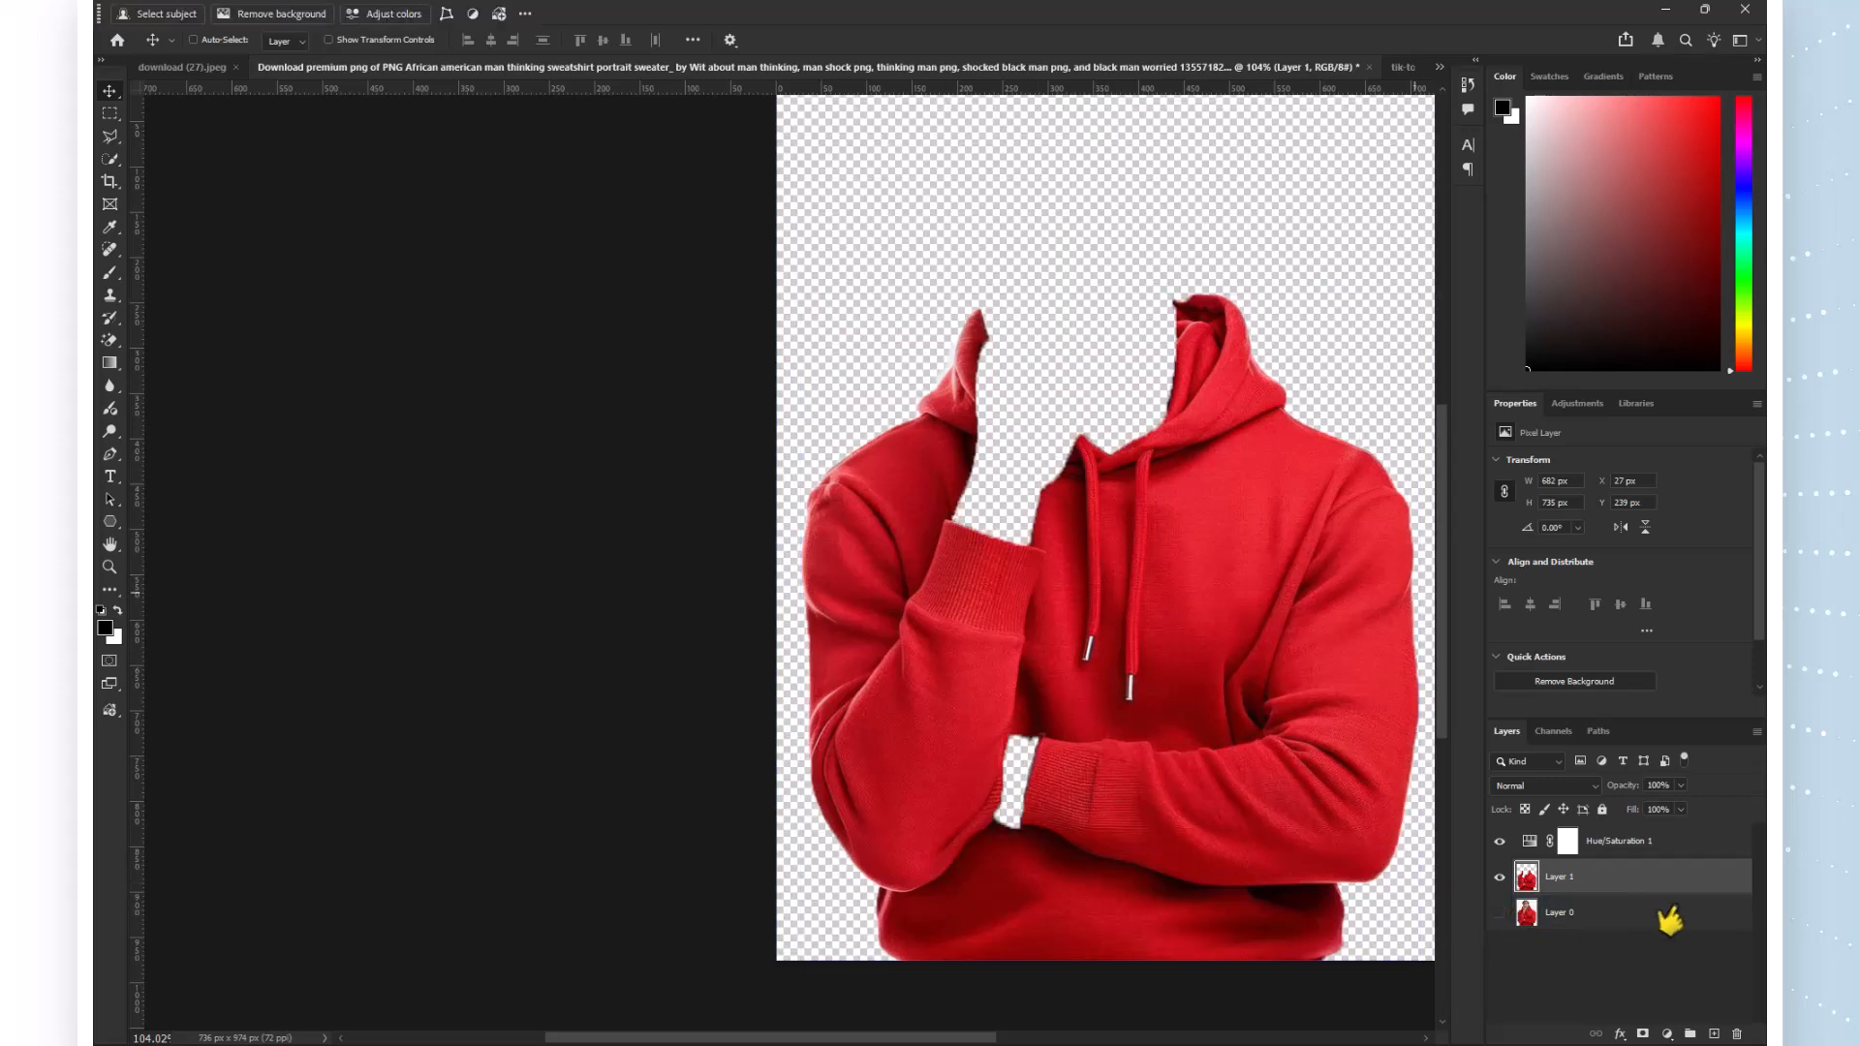
{"action": "left_click", "coordinate": [1500, 913]}
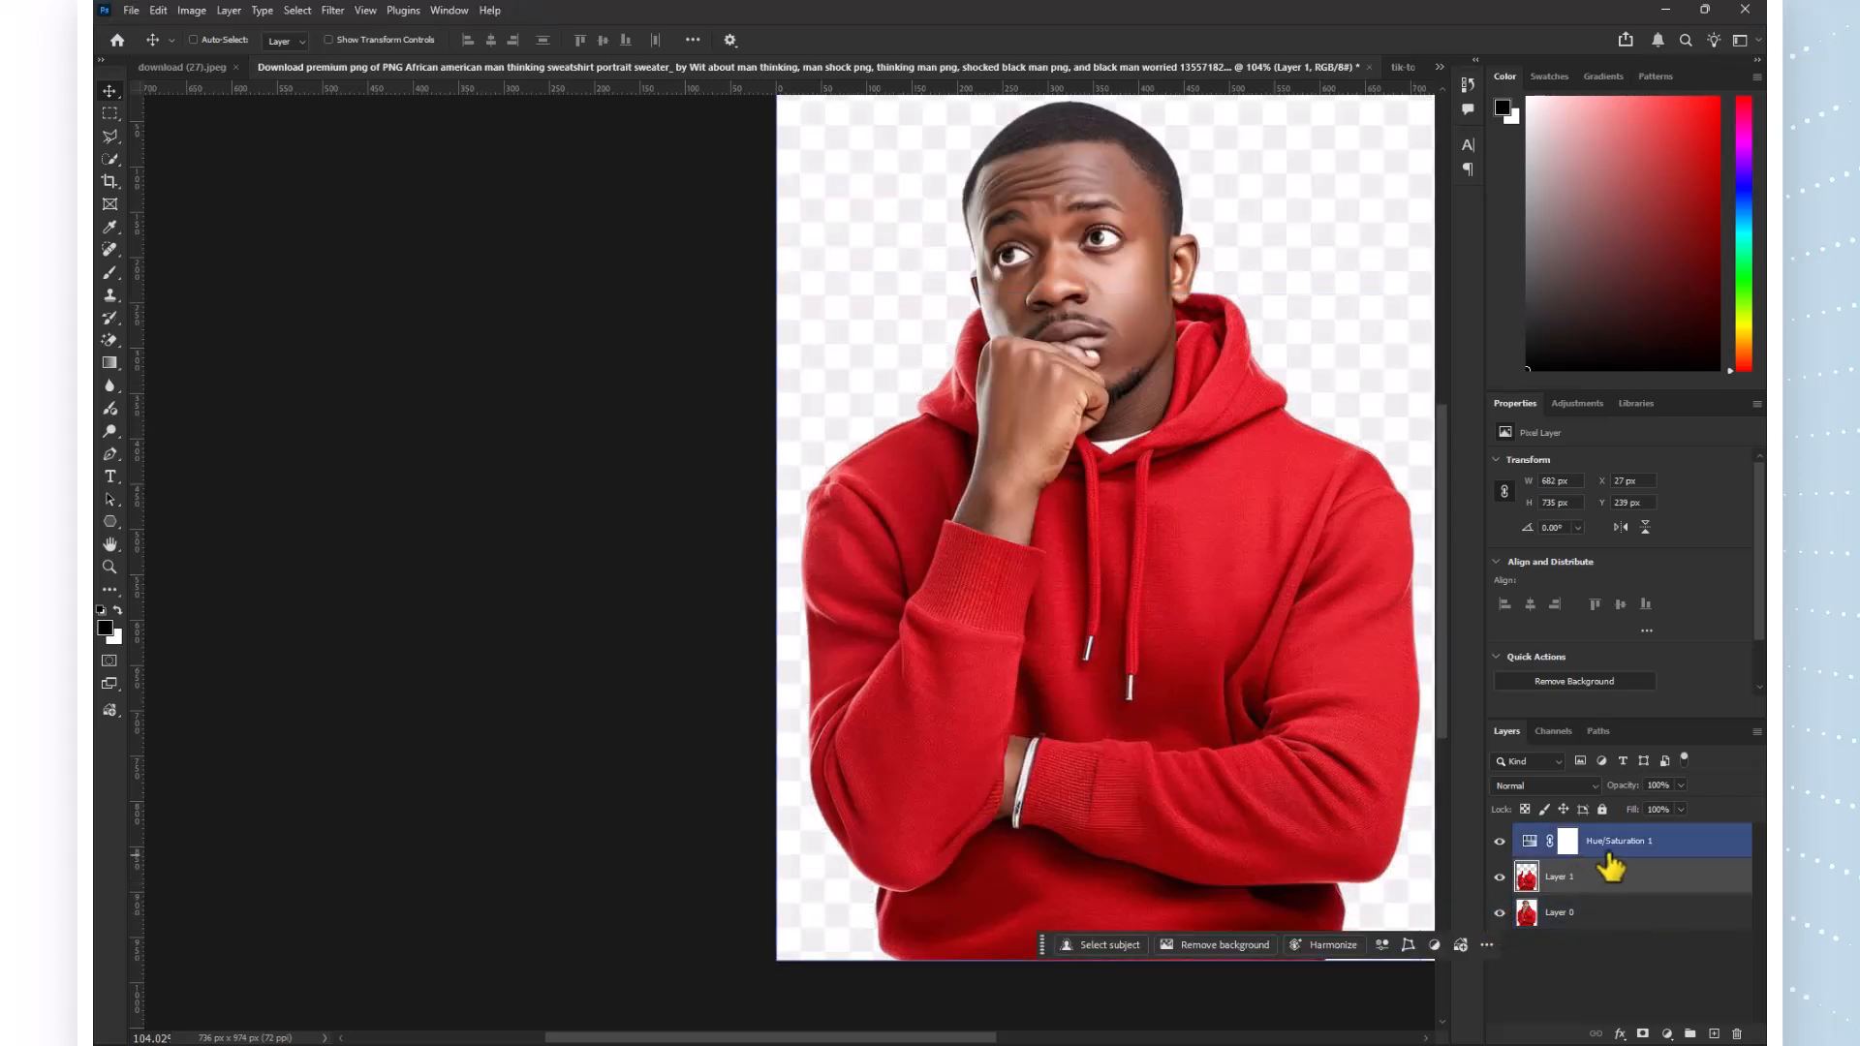
Clip the Hue/Saturation adjustment to the hoodie layer and set the hue of the Reds to -121 for a blue hoodie.
{"action": "left_click", "coordinate": [1611, 851]}
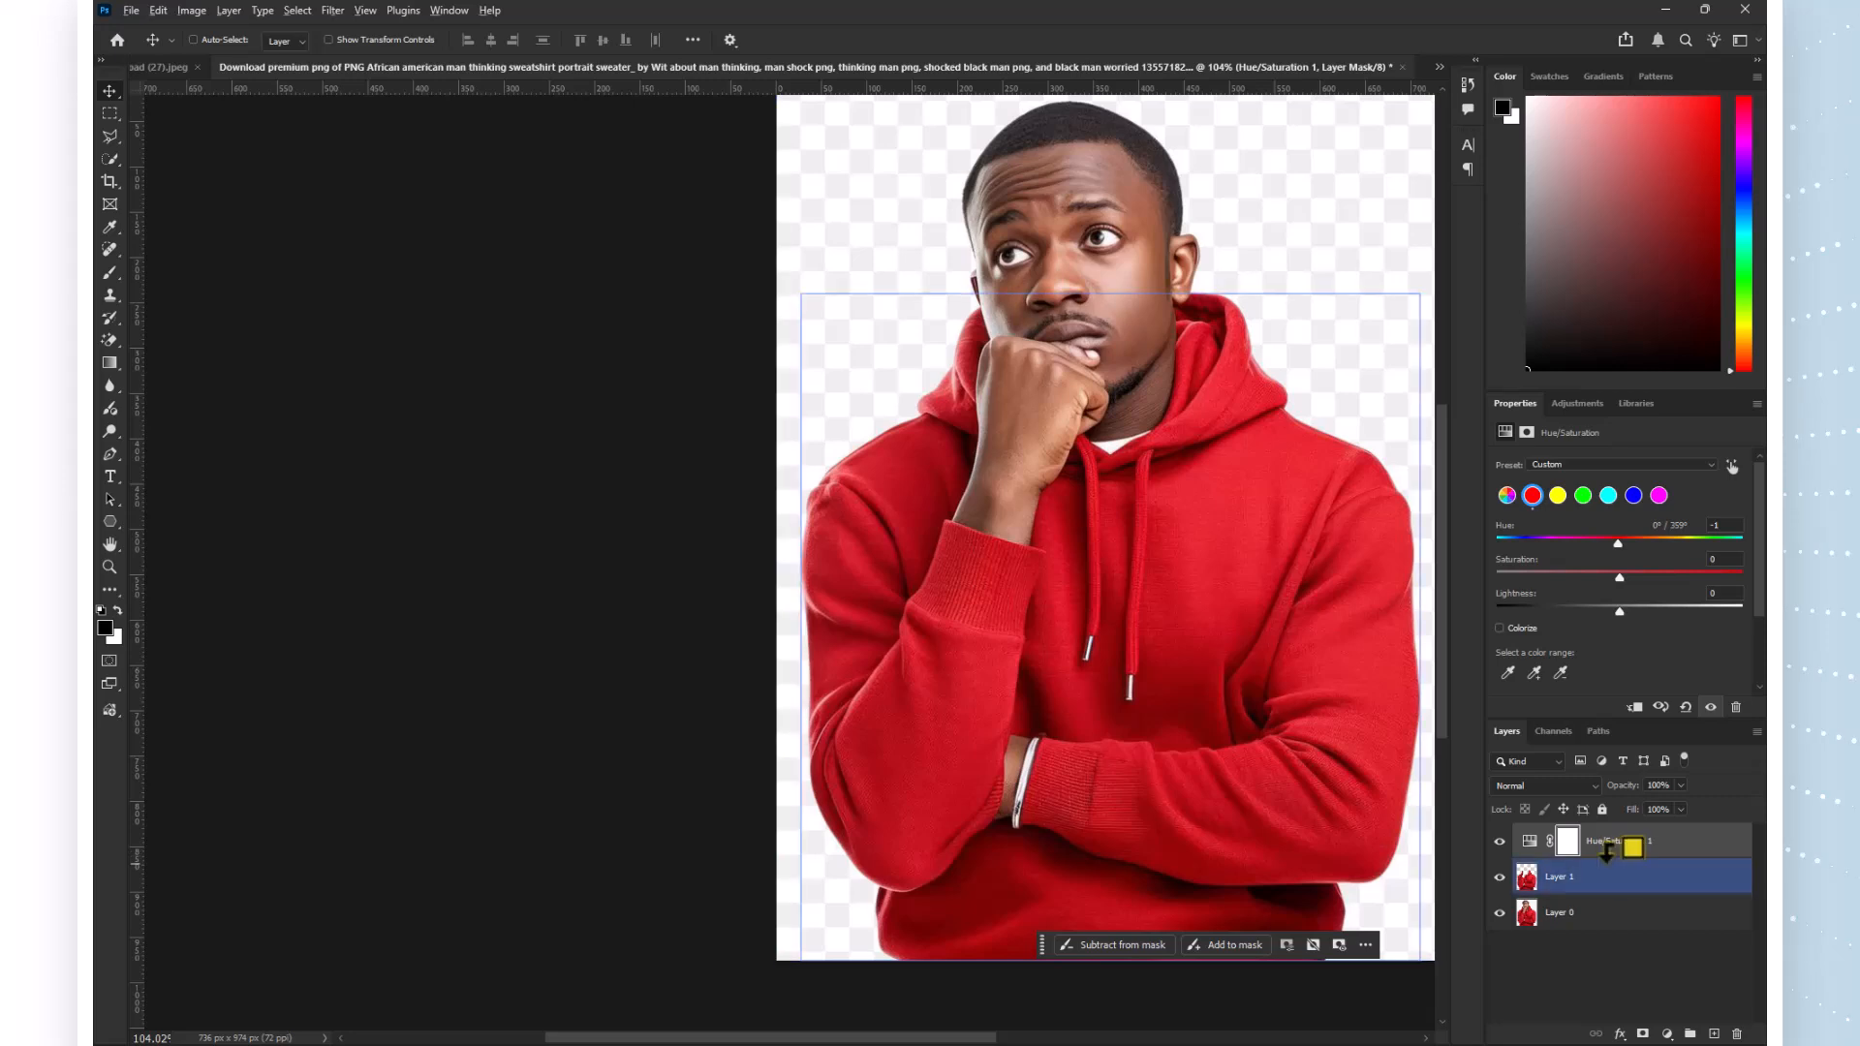
{"action": "left_click", "coordinate": [1608, 856], "text": "alt"}
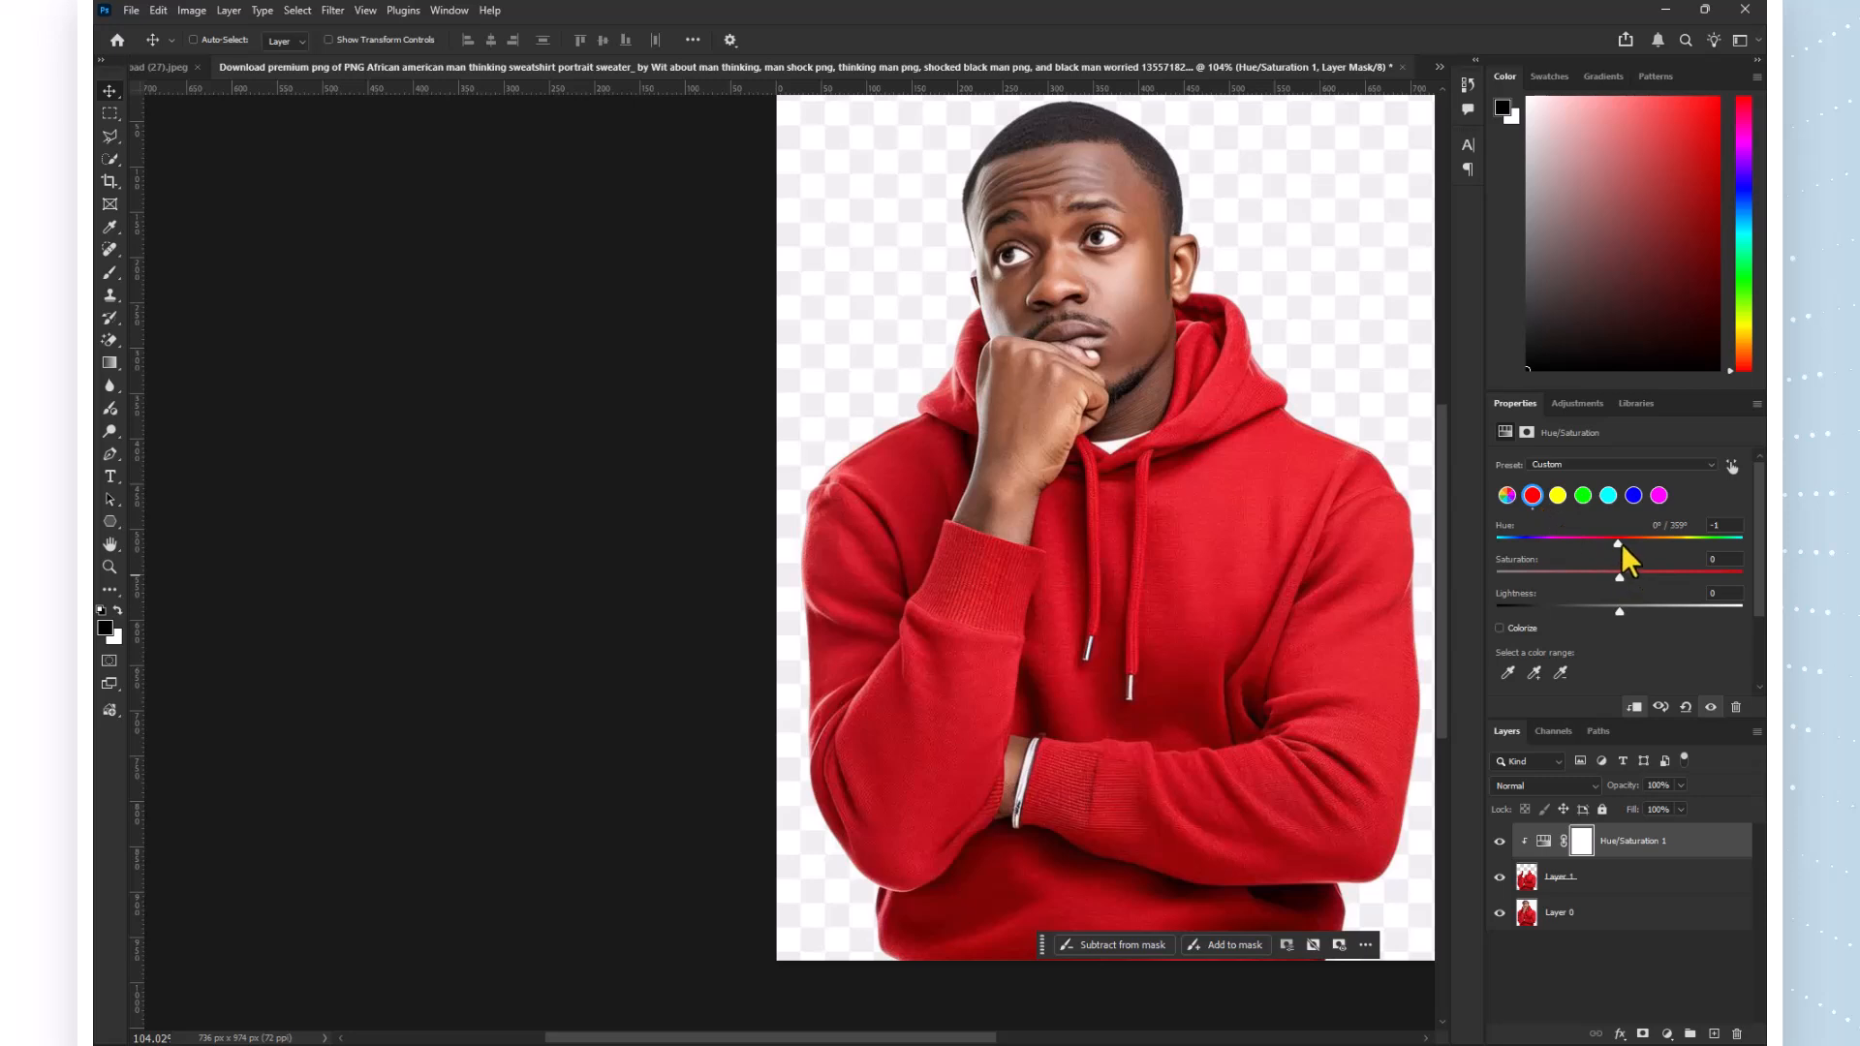
{"action": "left_click_drag", "start_coordinate": [1620, 542], "coordinate": [1523, 541]}
{"action": "scroll", "coordinate": [991, 585], "scroll_direction": "down", "scroll_amount": 1}
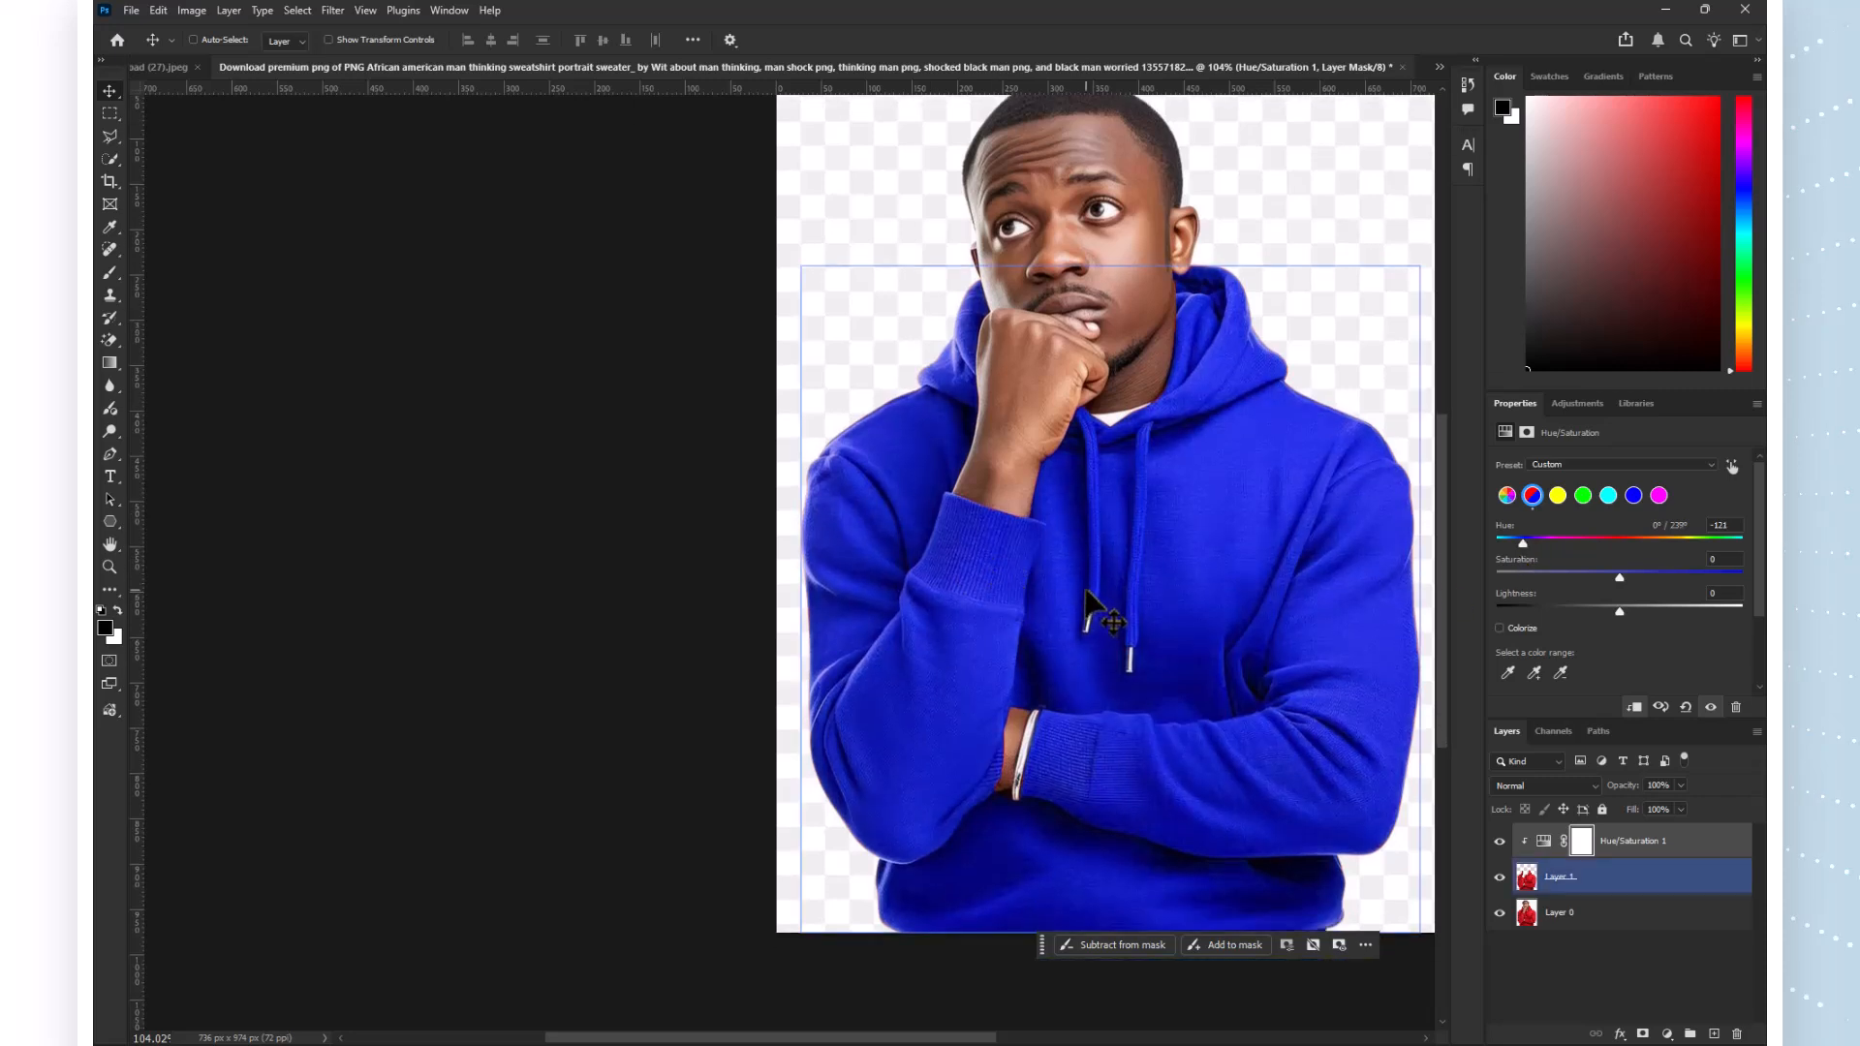
{"action": "key", "text": "ctrl+0"}
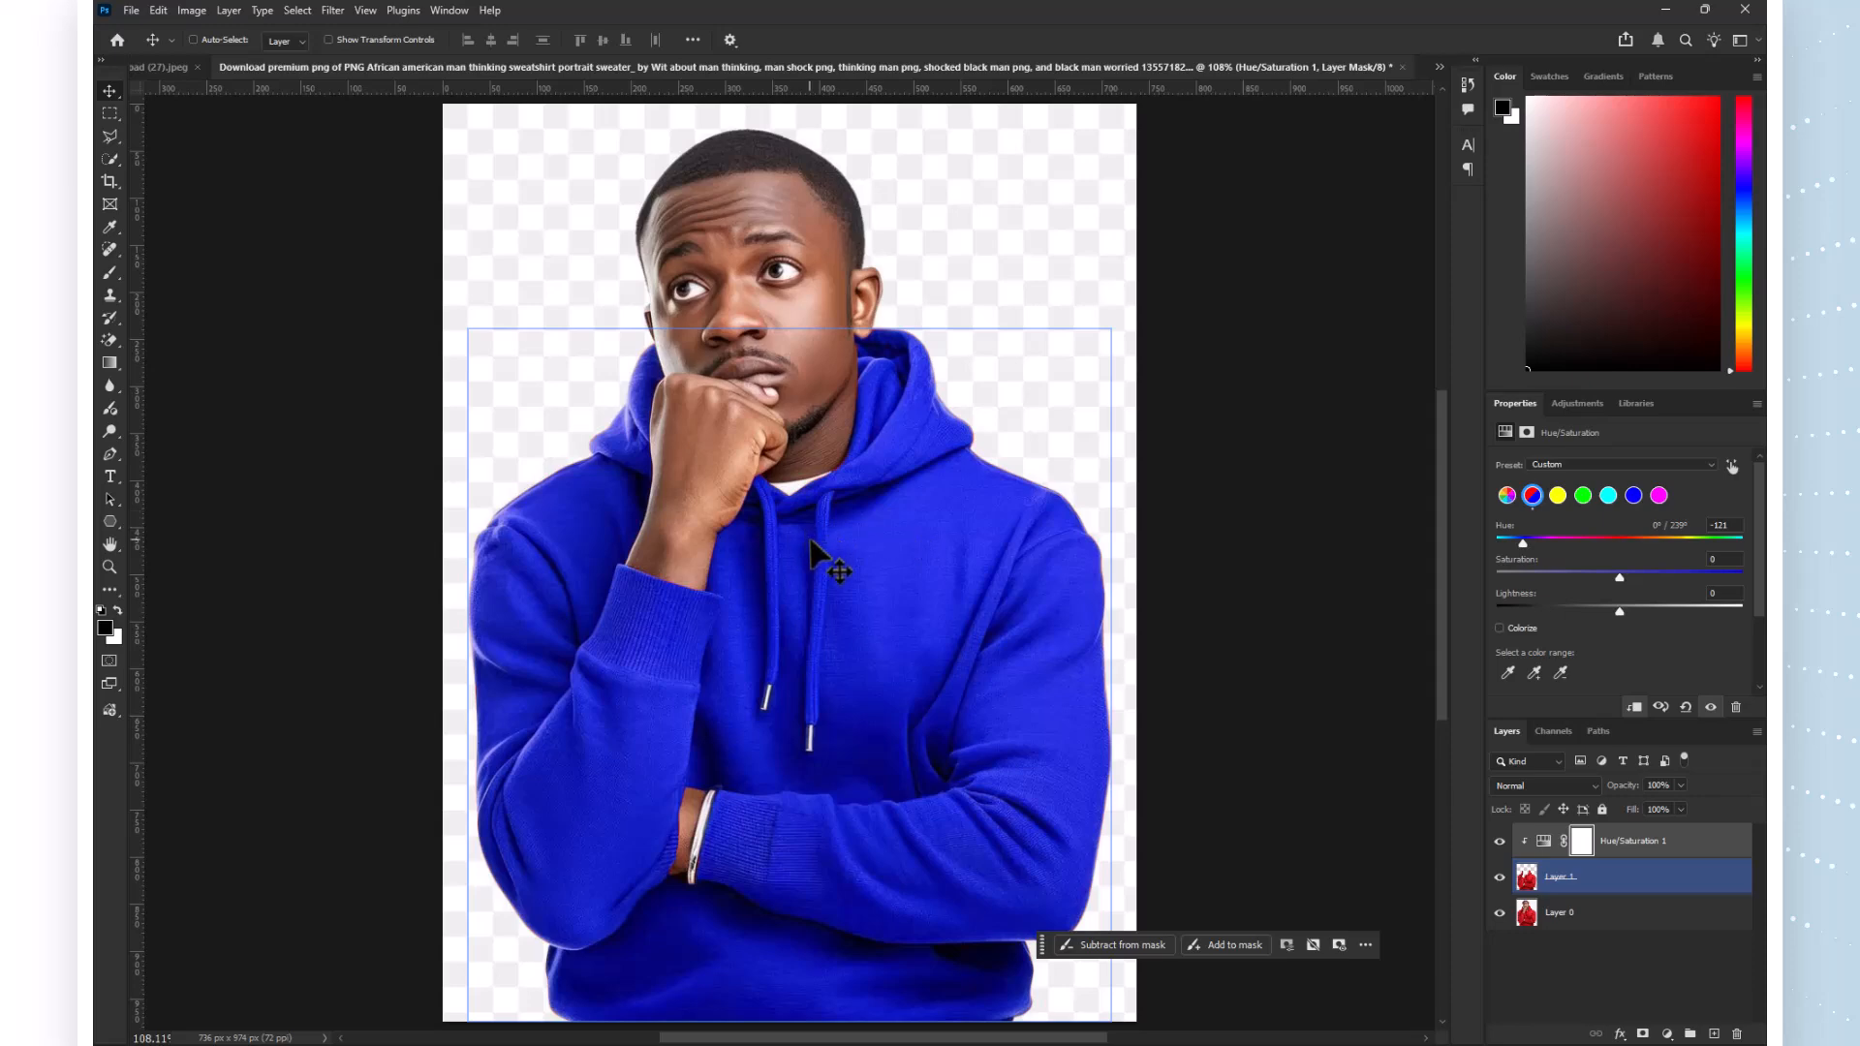
{"action": "scroll", "coordinate": [822, 593], "scroll_direction": "up", "scroll_amount": 4}
{"action": "scroll", "coordinate": [822, 593], "scroll_direction": "down", "scroll_amount": 4}
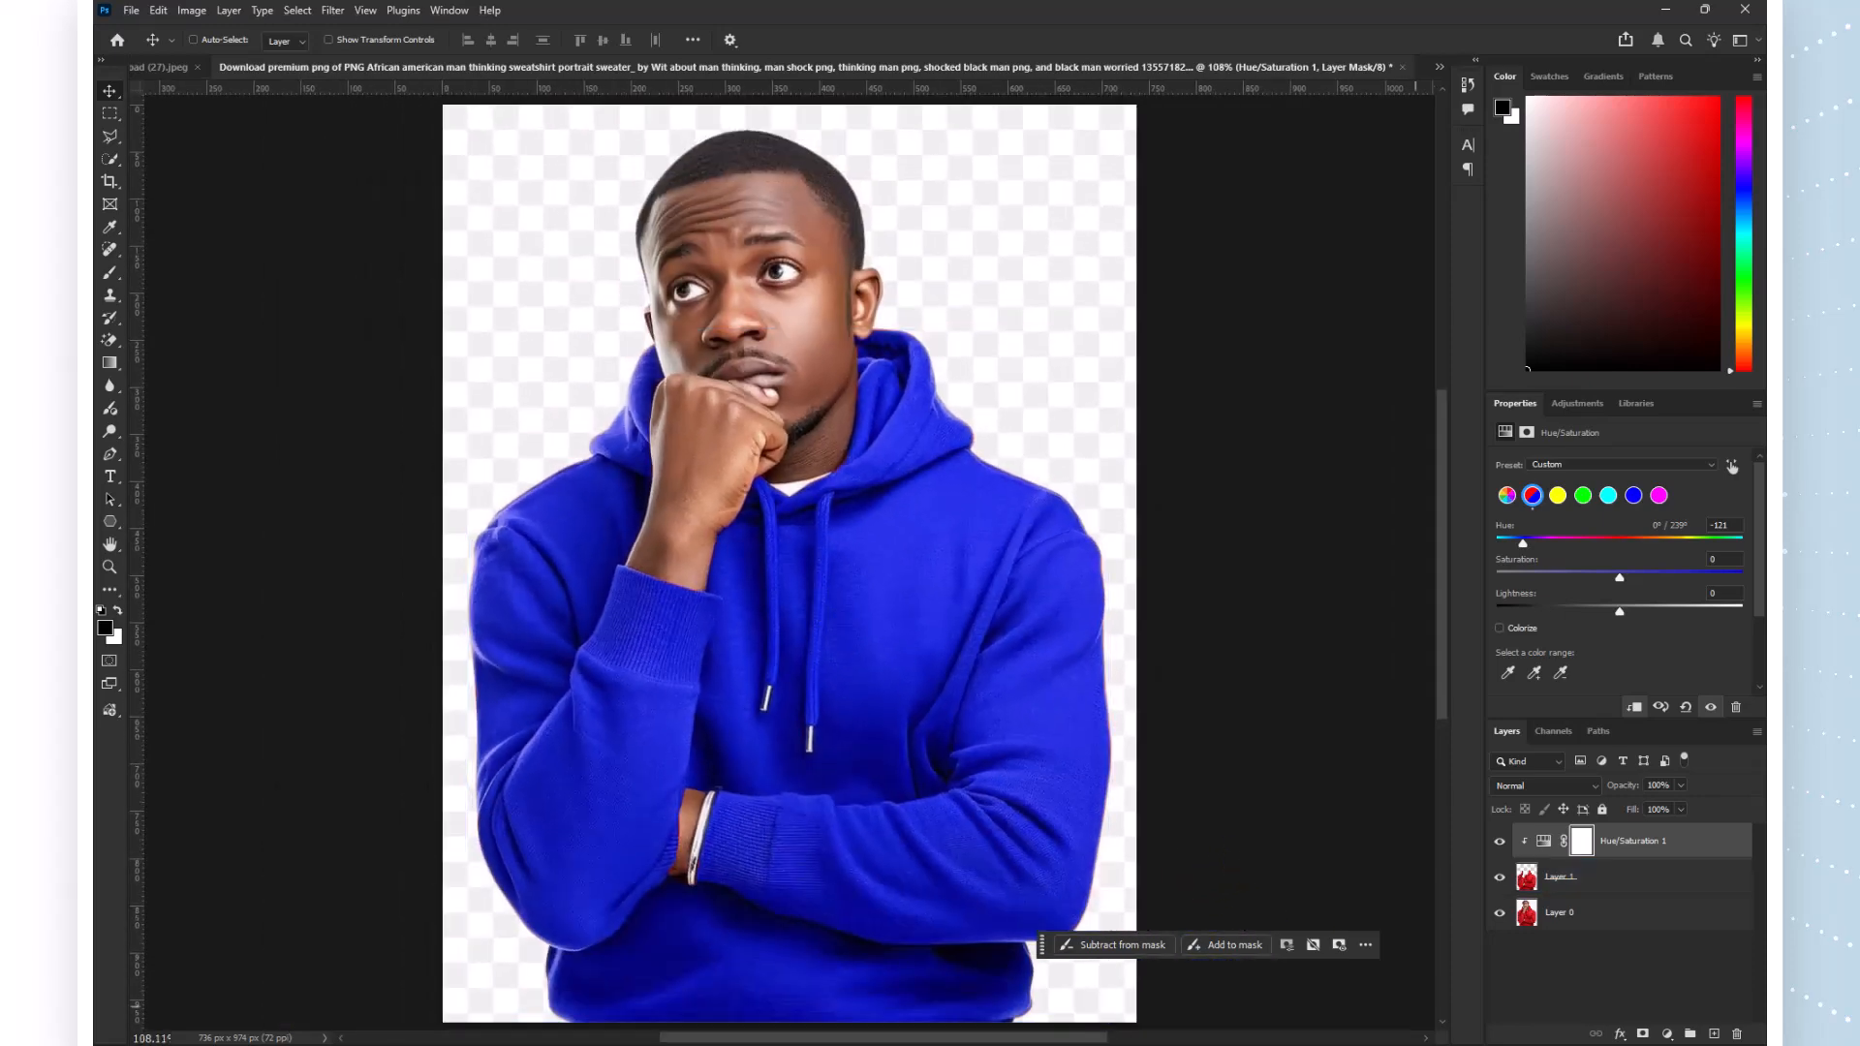
Switch from the recolored hoodie image to another open window.
{"action": "key", "text": "alt+Tab"}
{"action": "key", "text": "alt+Tab"}
{"action": "key", "text": "alt+Tab"}
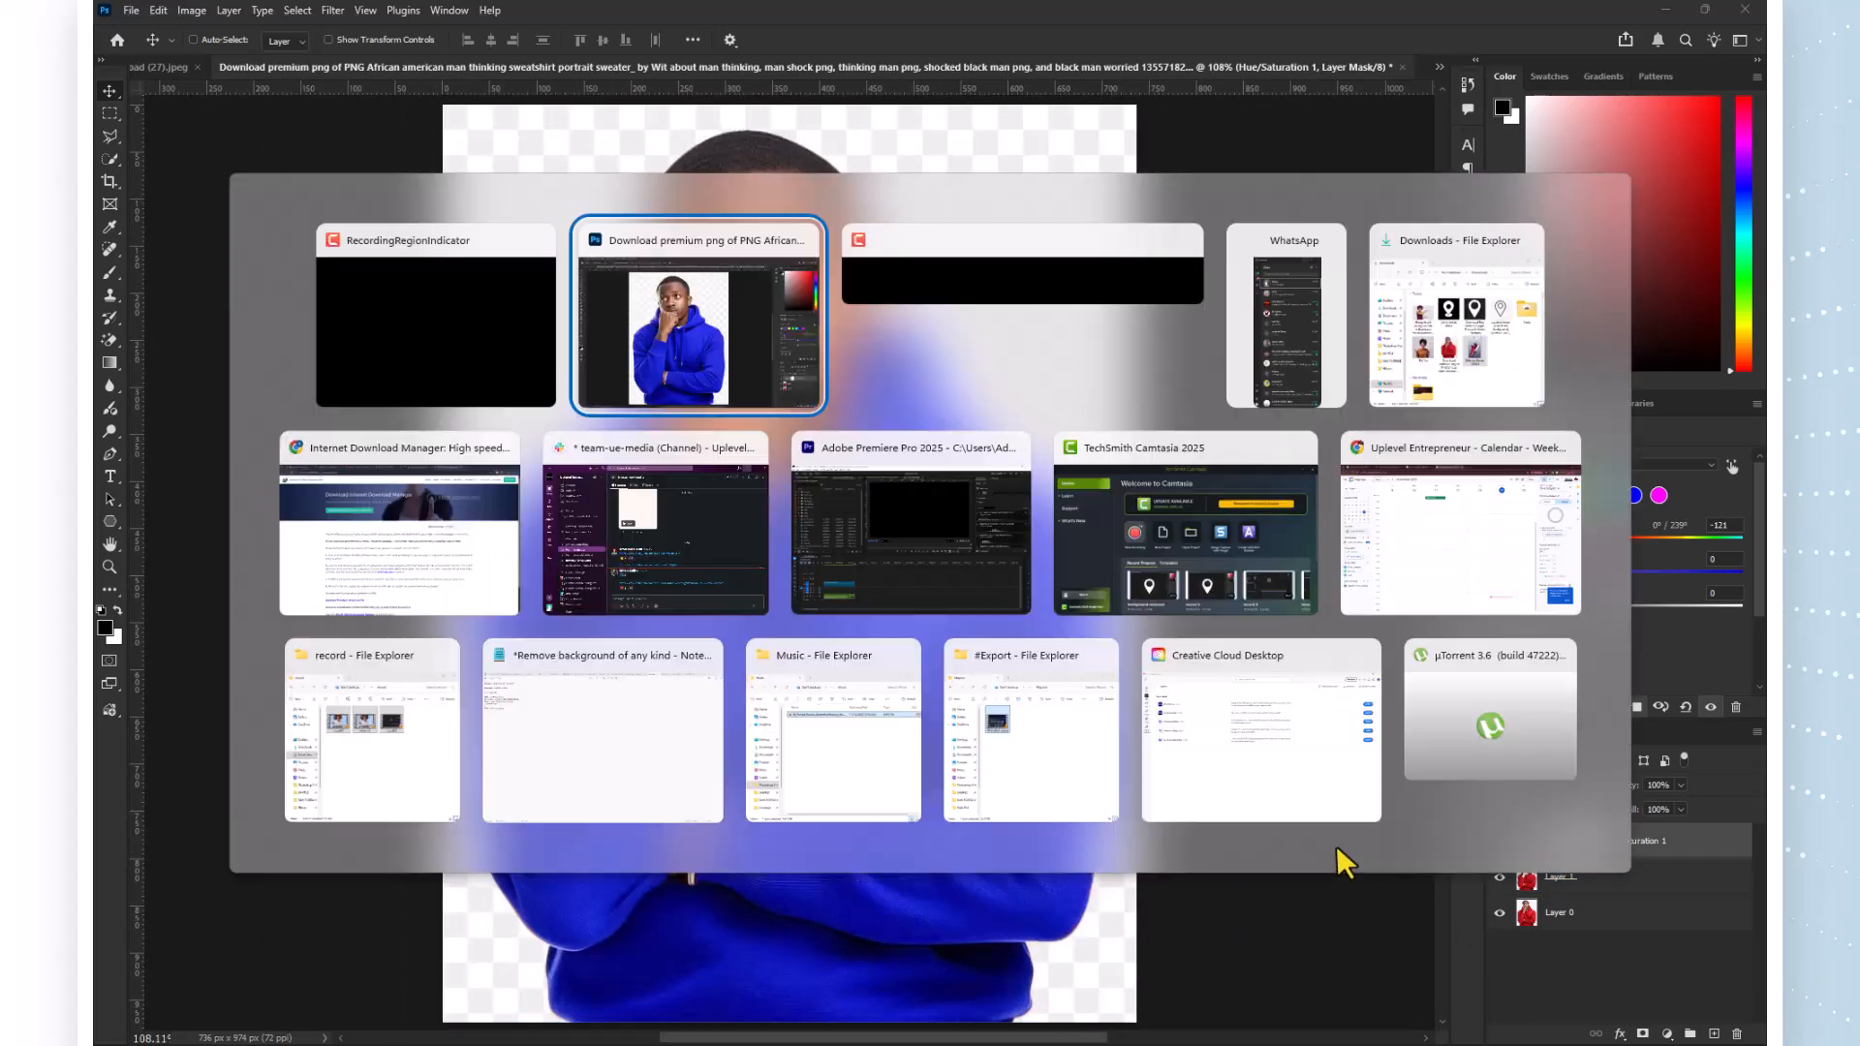